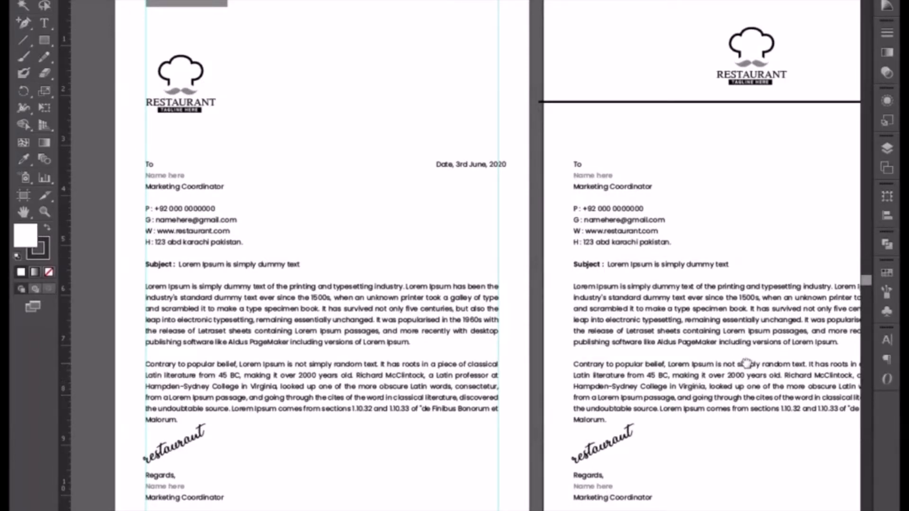
Step: Delete all artwork from the second and third letterhead artboards, leaving the first artboard's letterhead in place
drag(741, 363, 423, 368)
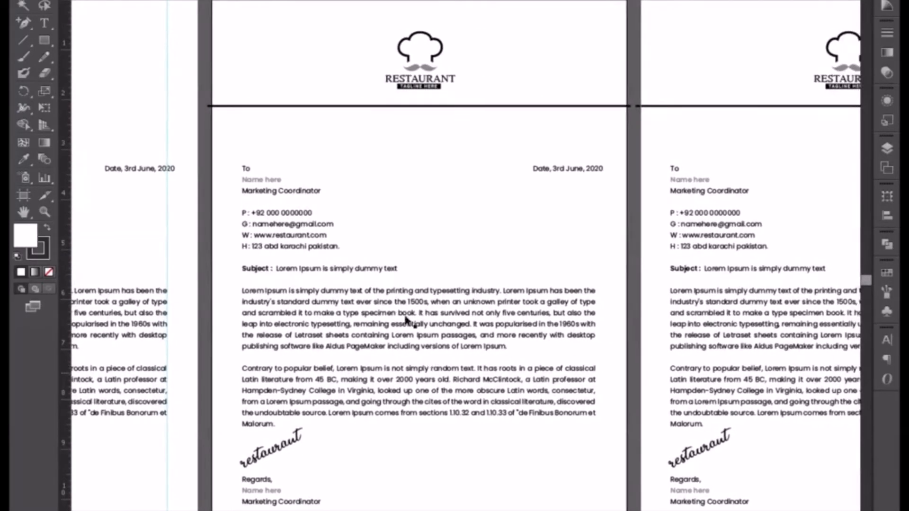
drag(204, 4, 620, 102)
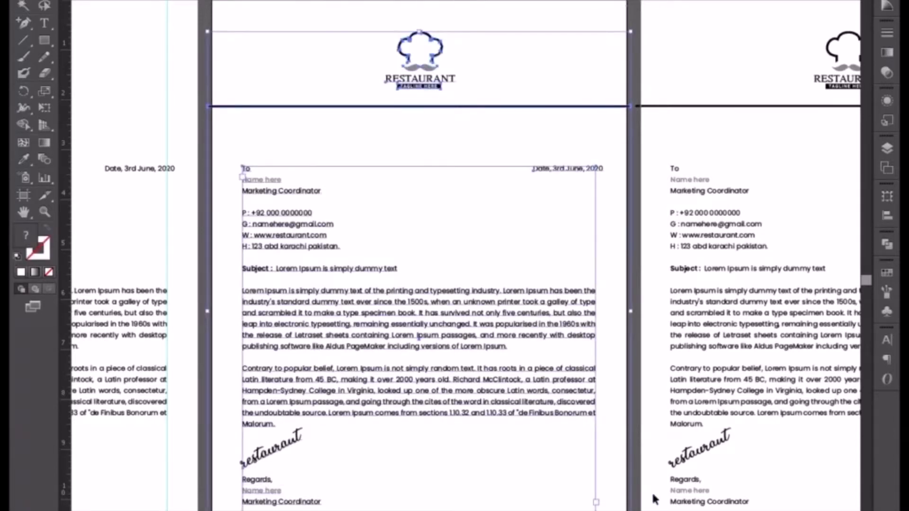
key(Delete)
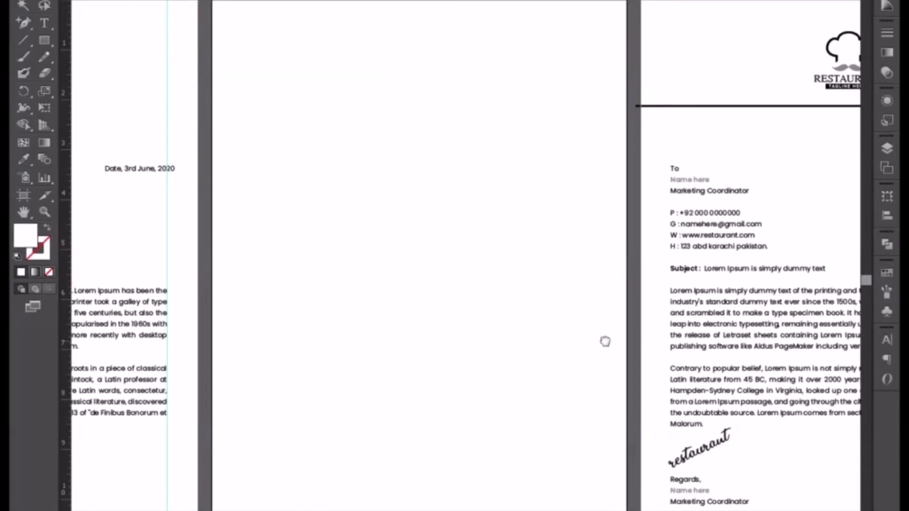
drag(603, 341, 315, 345)
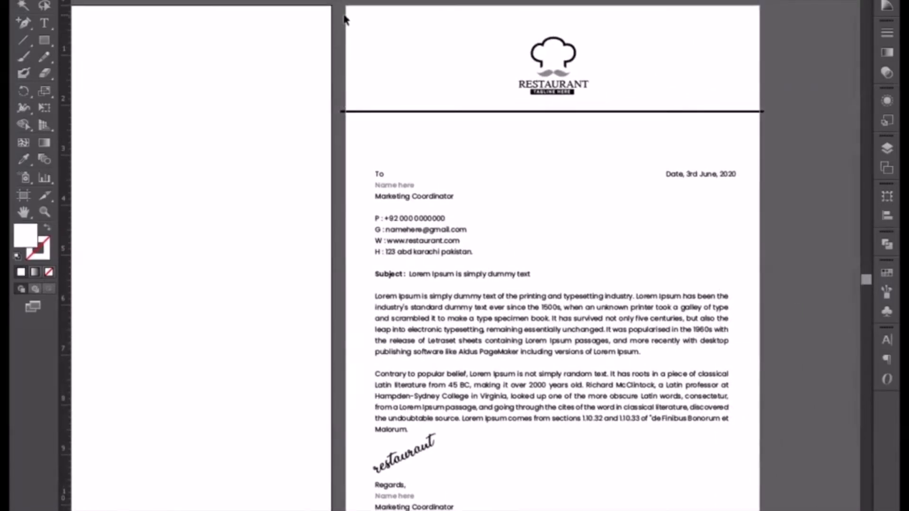
drag(345, 15, 771, 510)
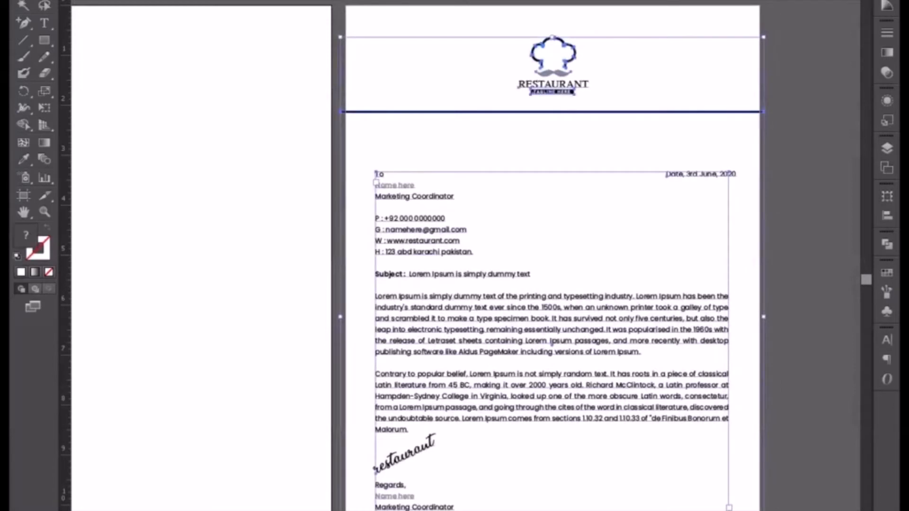
key(Delete)
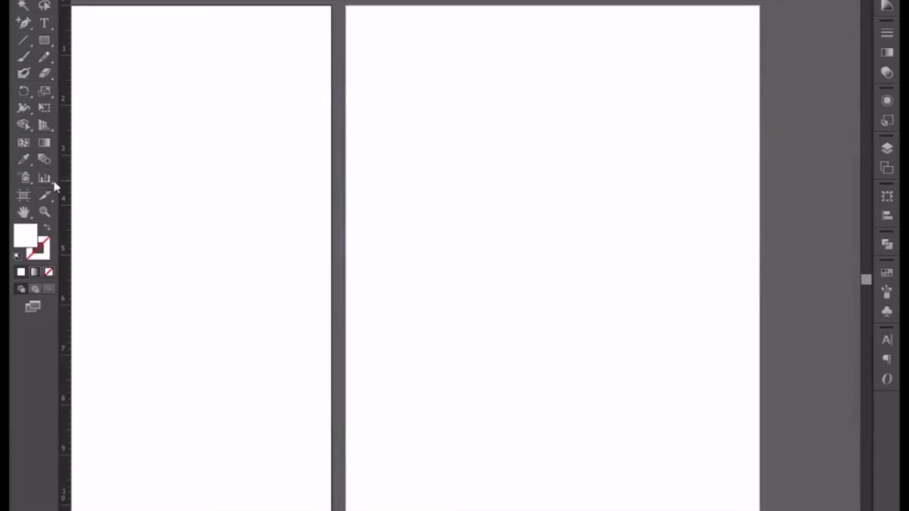
Step: Remove the empty third artboard and leave artboard editing
click(23, 195)
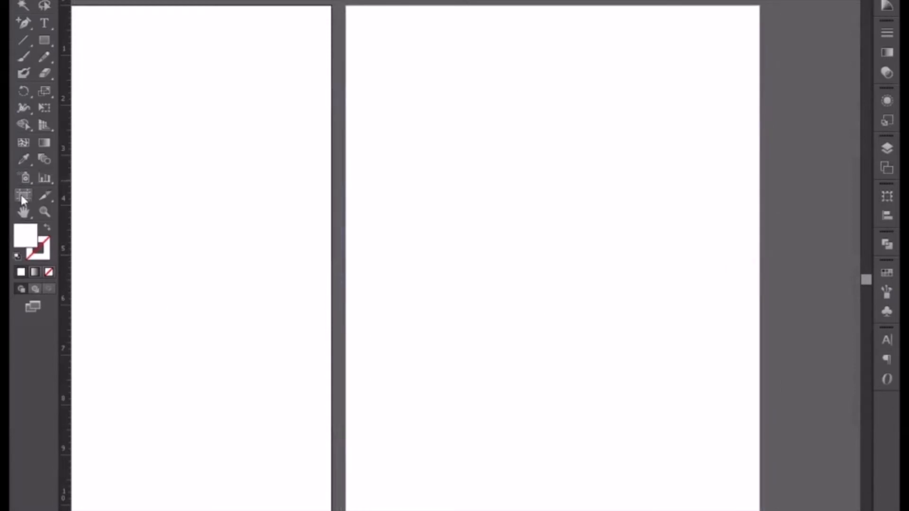
click(441, 285)
key(Delete)
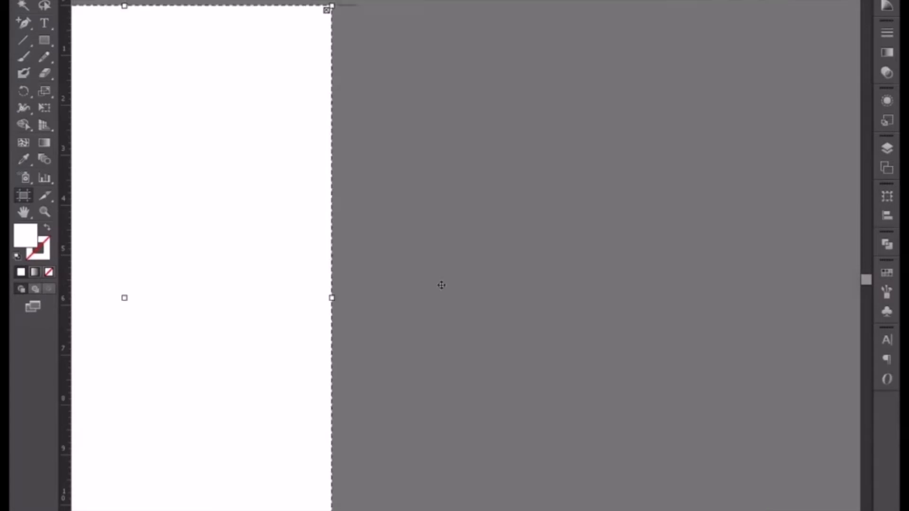
key(Escape)
Step: Duplicate the first artboard's entire letterhead content onto the blank second artboard and nudge the copy slightly left into alignment
scroll(205, 180, left, 10)
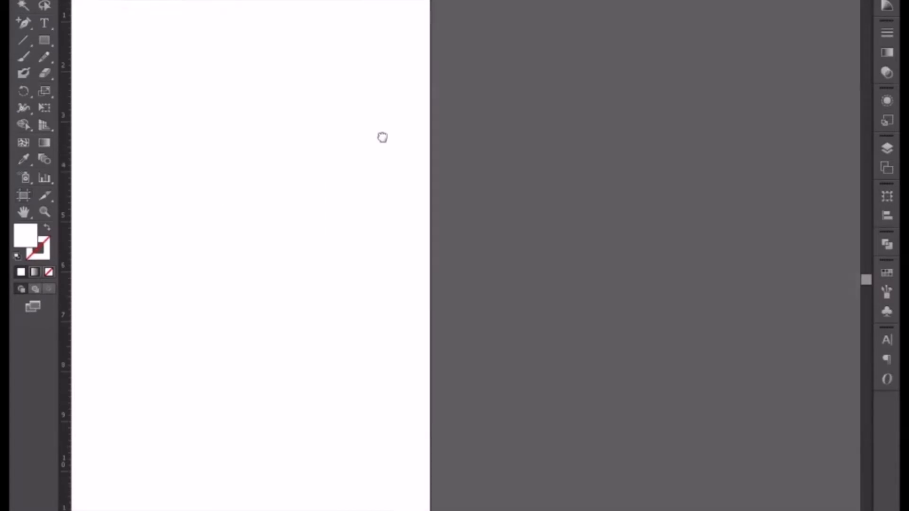
drag(379, 192, 538, 194)
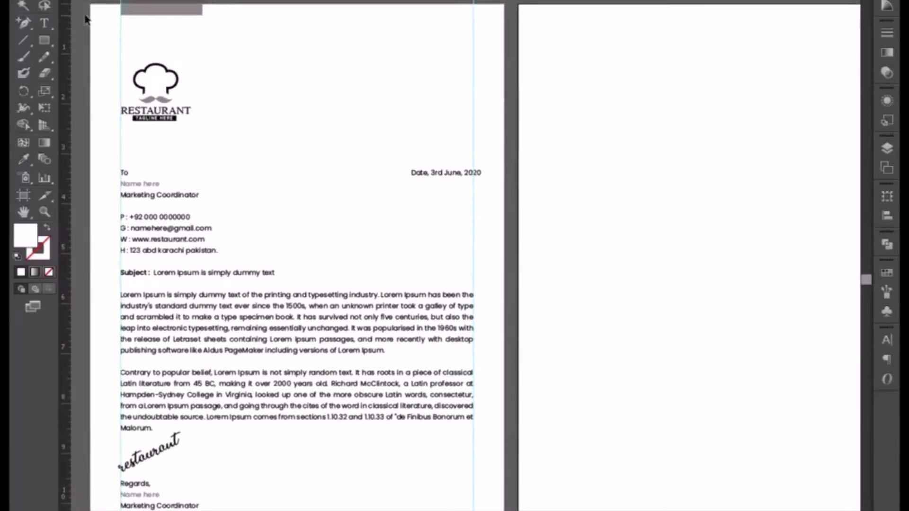
drag(105, 16, 496, 510)
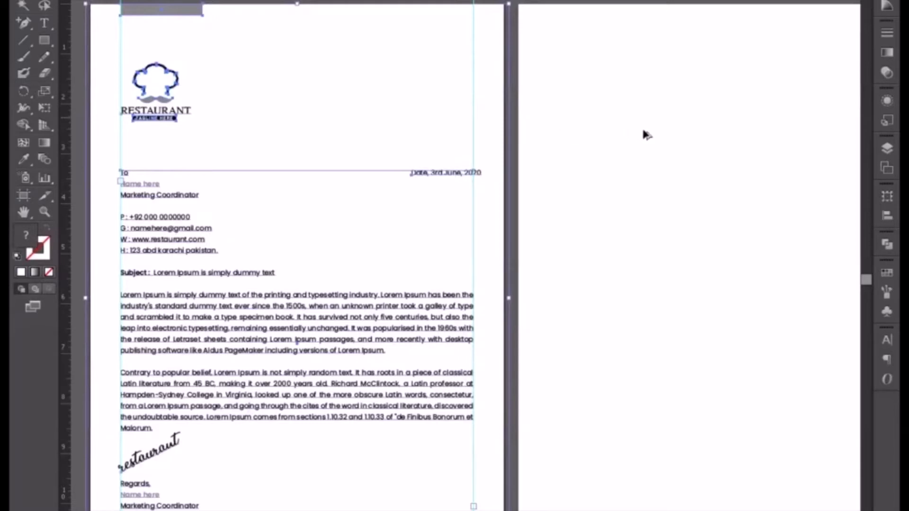
drag(642, 130, 588, 126)
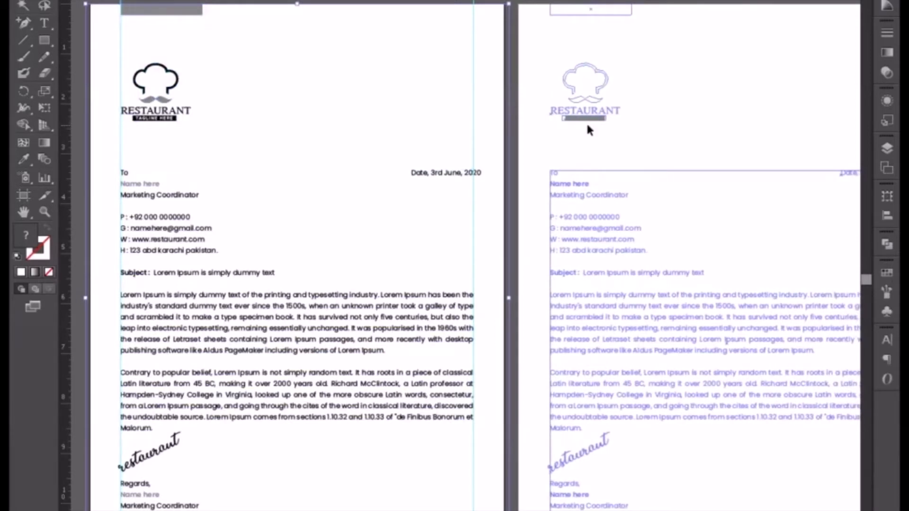
drag(588, 125, 588, 126)
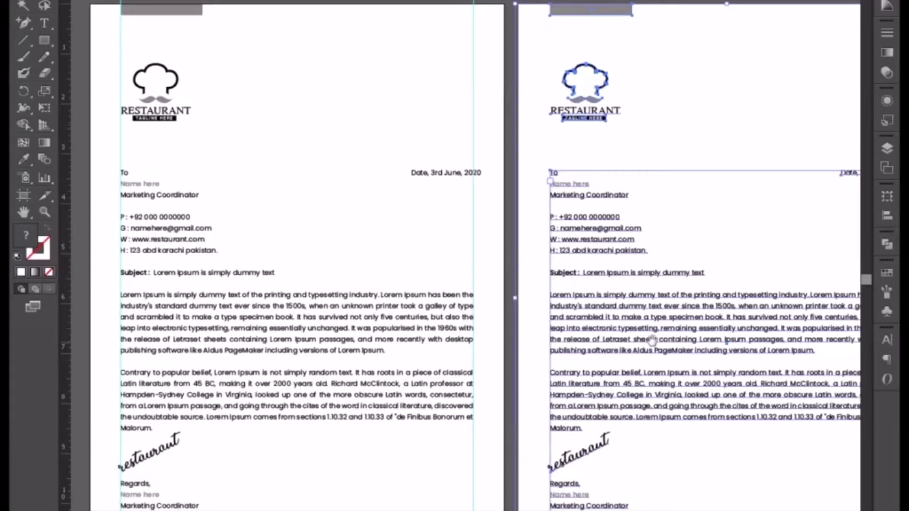
drag(657, 335, 509, 310)
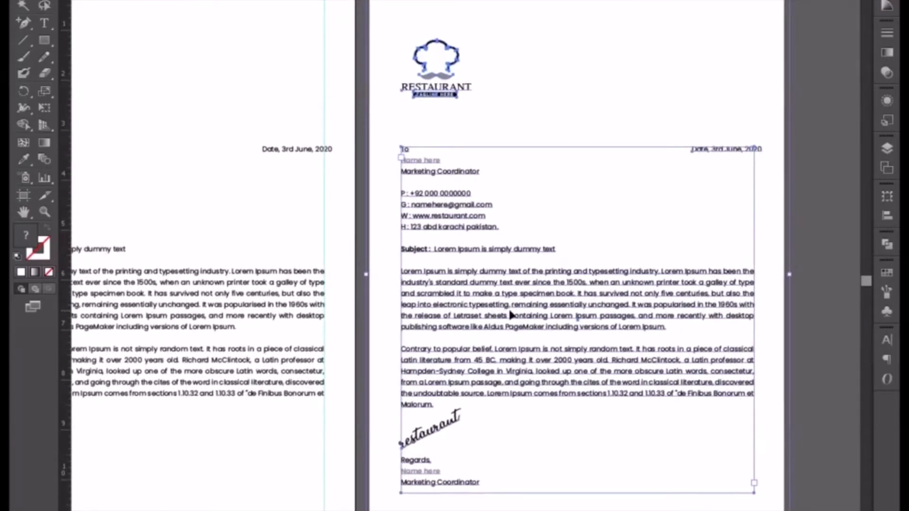
key(Left)
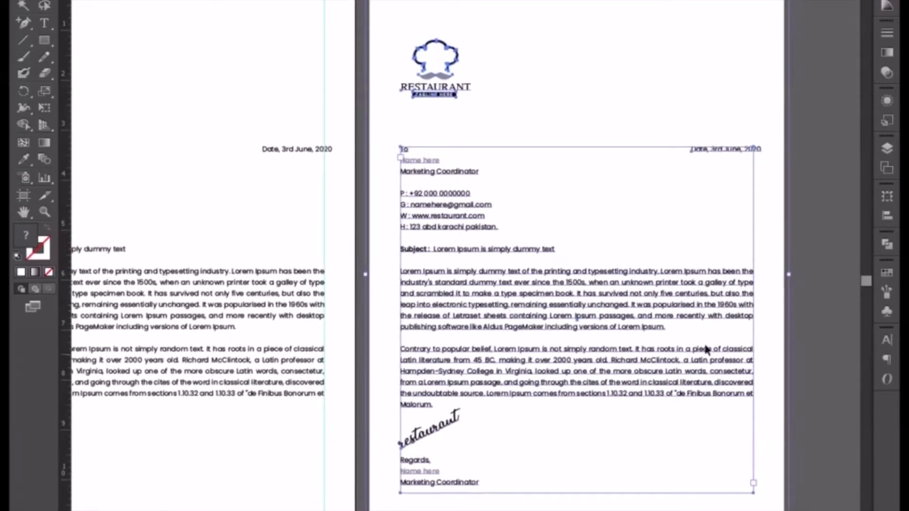
click(804, 303)
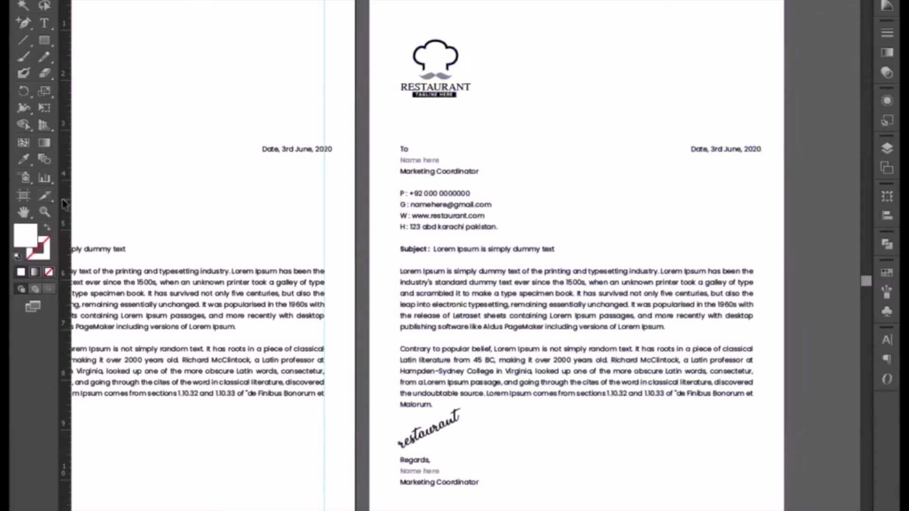
Step: Place vertical guides at the left and right edges of the copied body text and delete that text block
drag(66, 200, 397, 236)
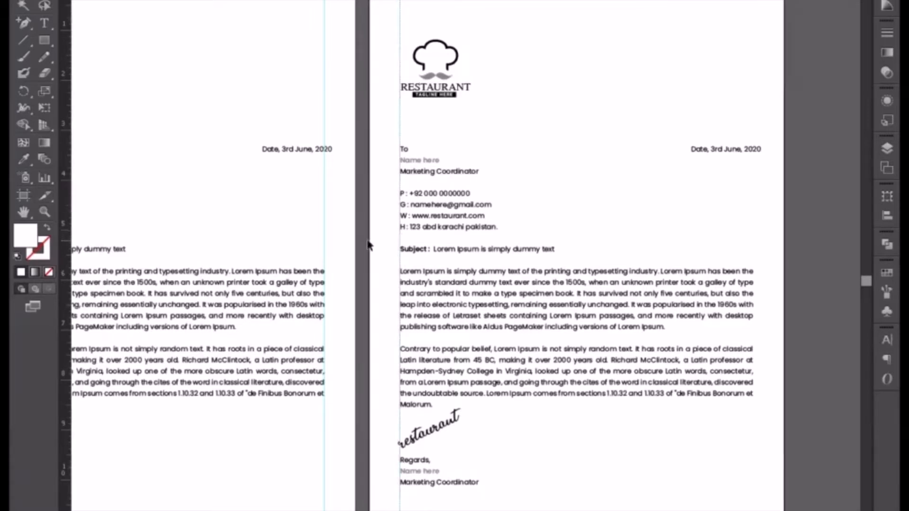
drag(69, 208, 753, 307)
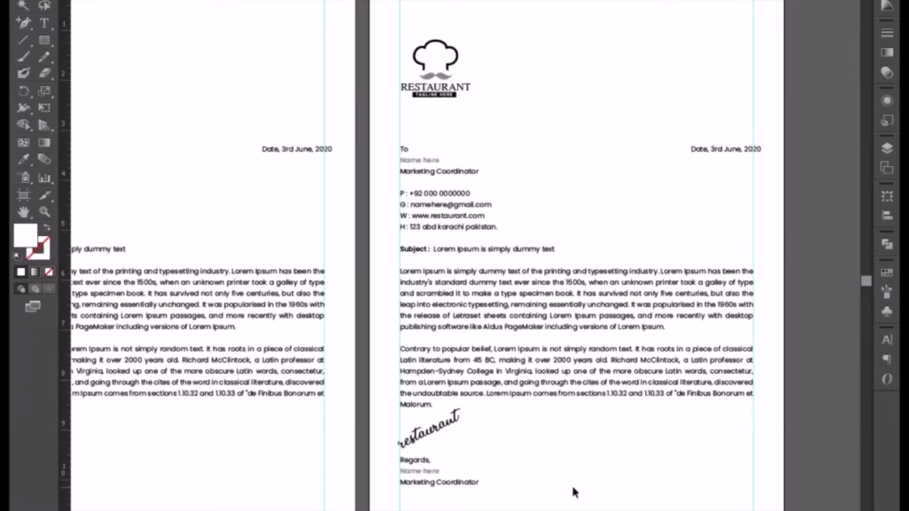
click(449, 210)
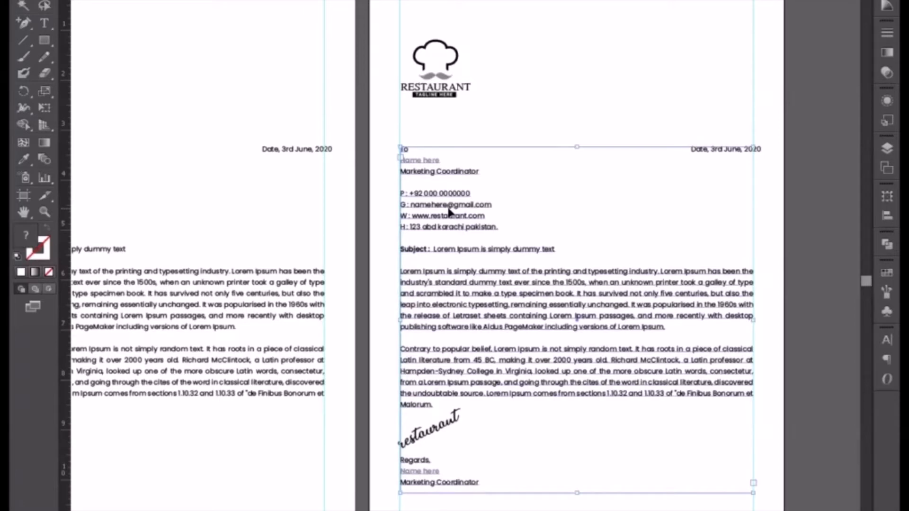
key(Delete)
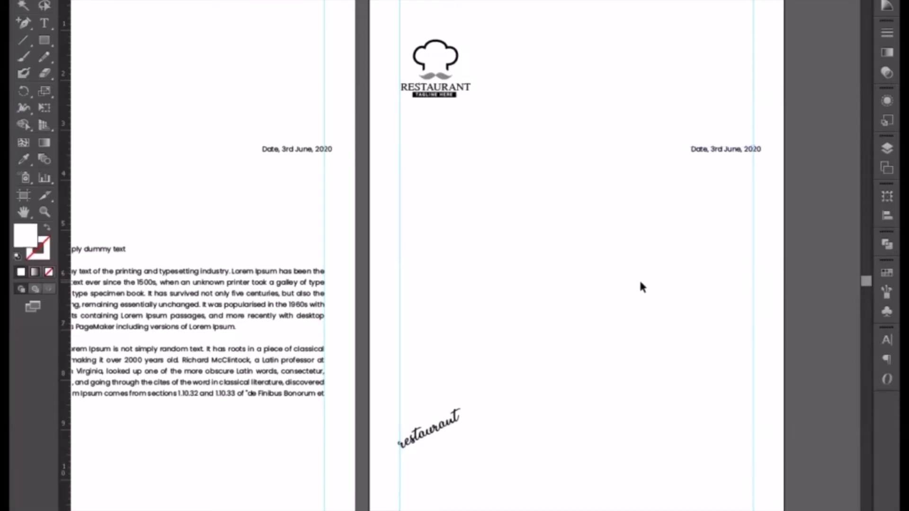
Step: Duplicate the date text on the second artboard and place the copy under the logo, aligned to the left guide
drag(621, 222, 579, 264)
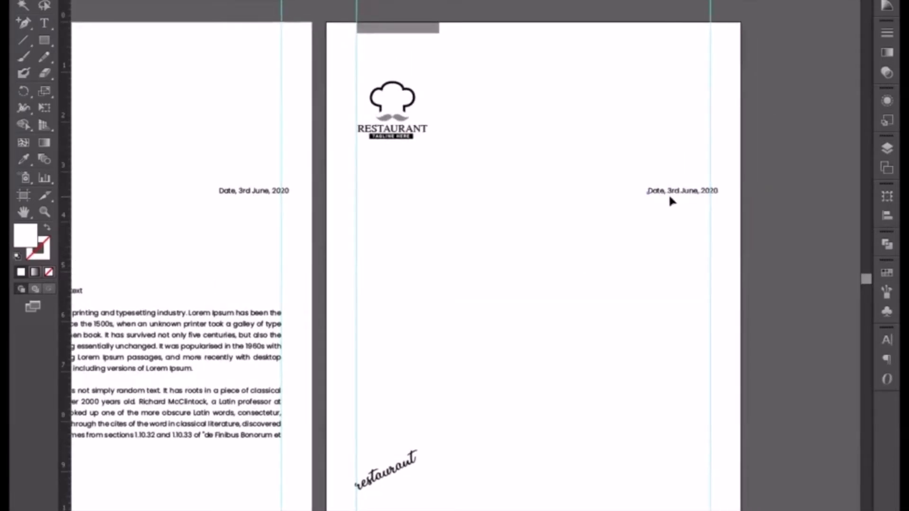
click(671, 196)
drag(665, 195, 572, 234)
scroll(573, 233, up, 2)
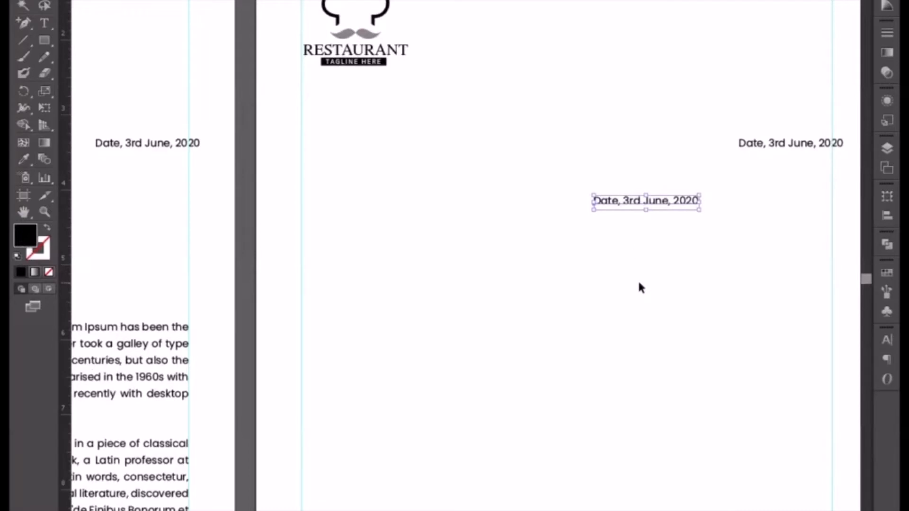
drag(603, 205, 327, 140)
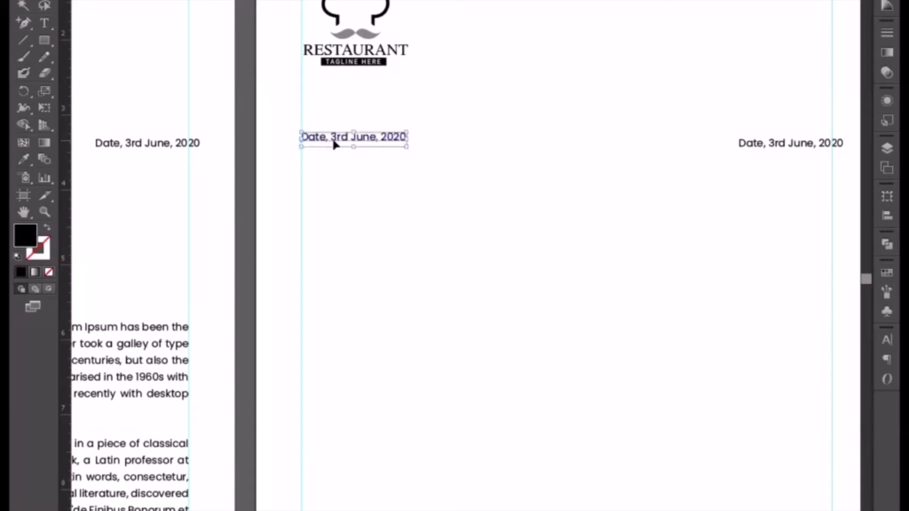
Step: Replace the duplicated date text with "invoice to :" and a second line reading "Name here"
double_click(334, 142)
key(ctrl+a)
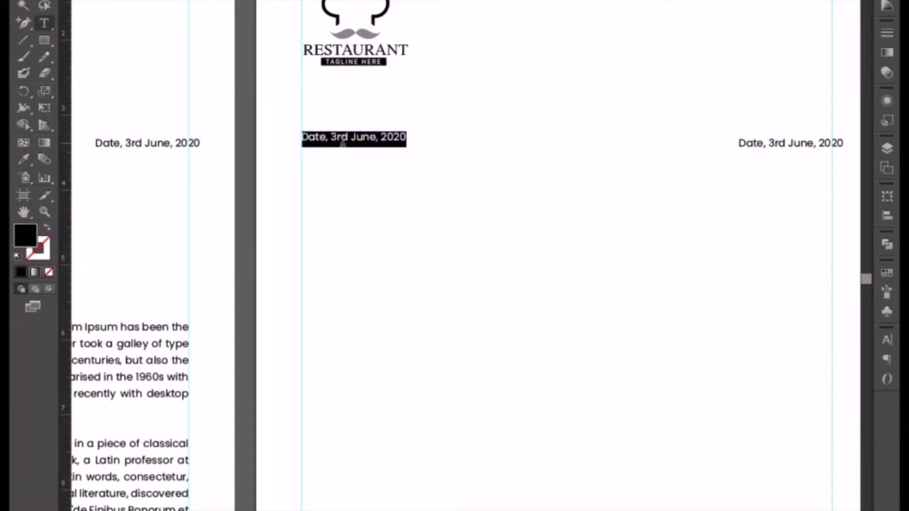
text(invo)
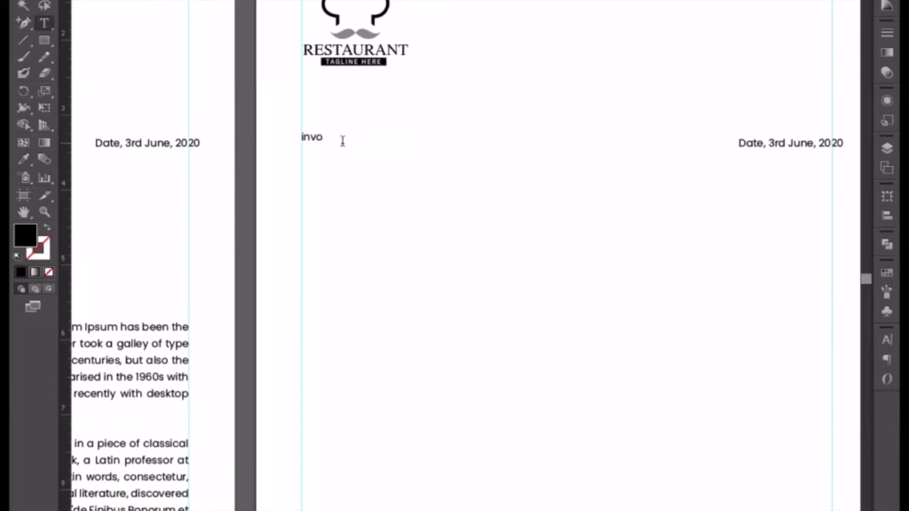
text(ice)
text( #)
text(o)
text( :)
key(Return)
text(Name here)
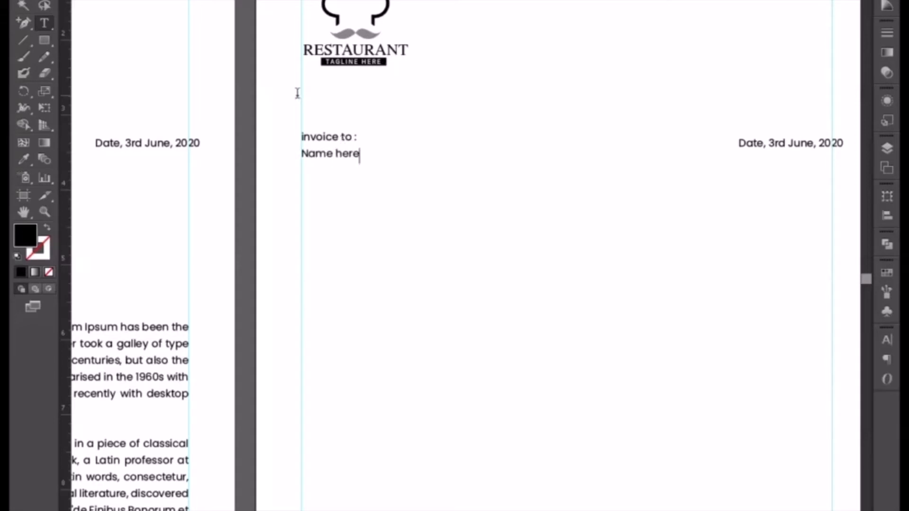
Step: Apply All Caps to the whole two-line invoice recipient text
click(24, 1)
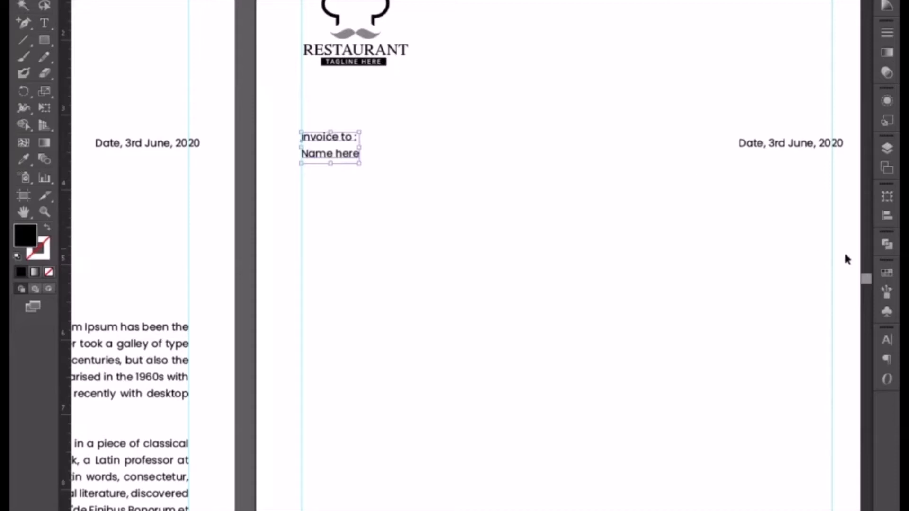
click(892, 344)
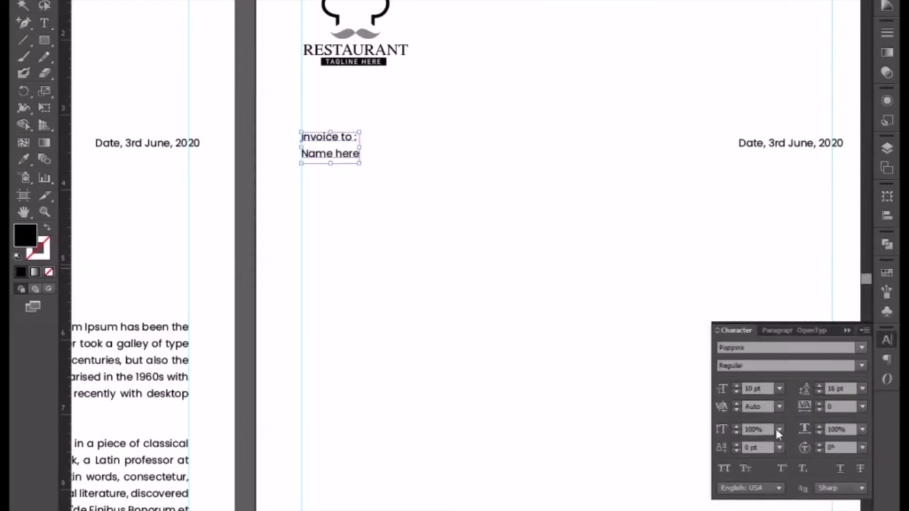
click(724, 468)
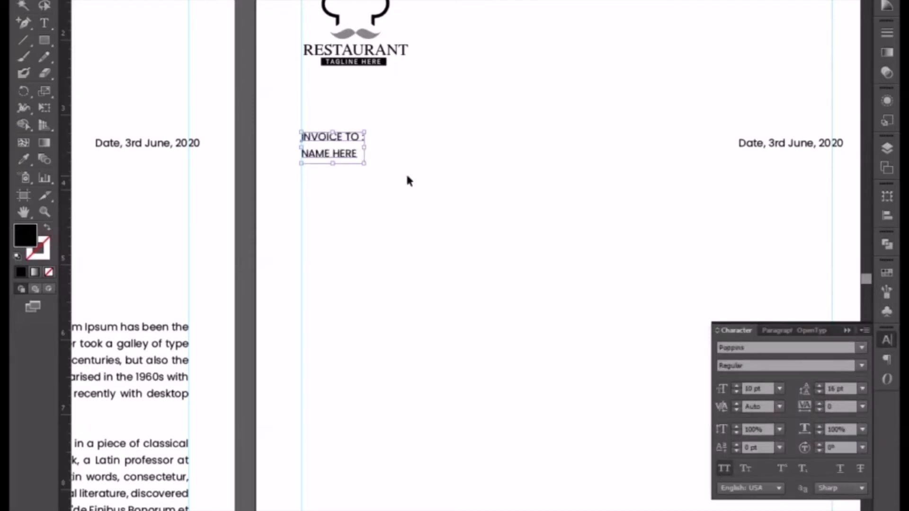
Step: Set the "NAME HERE" line to the Bold style at 15 pt
double_click(342, 156)
triple_click(343, 156)
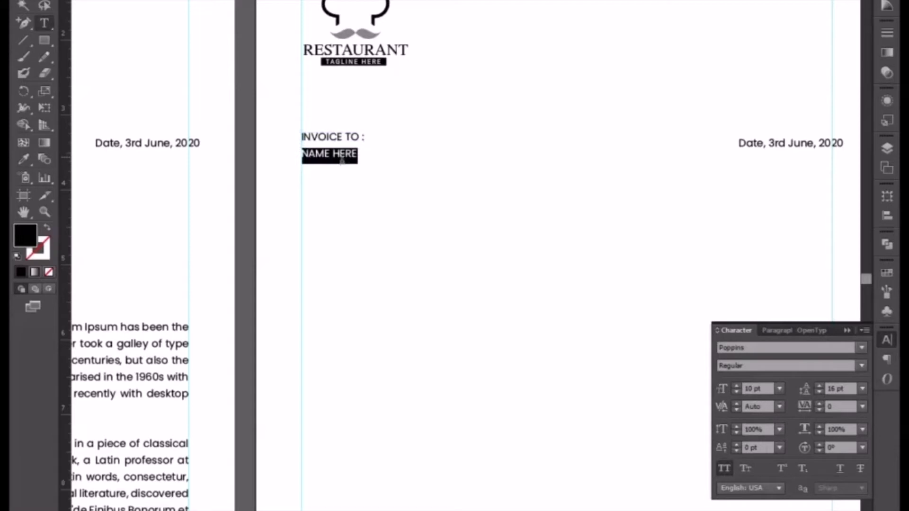
click(862, 365)
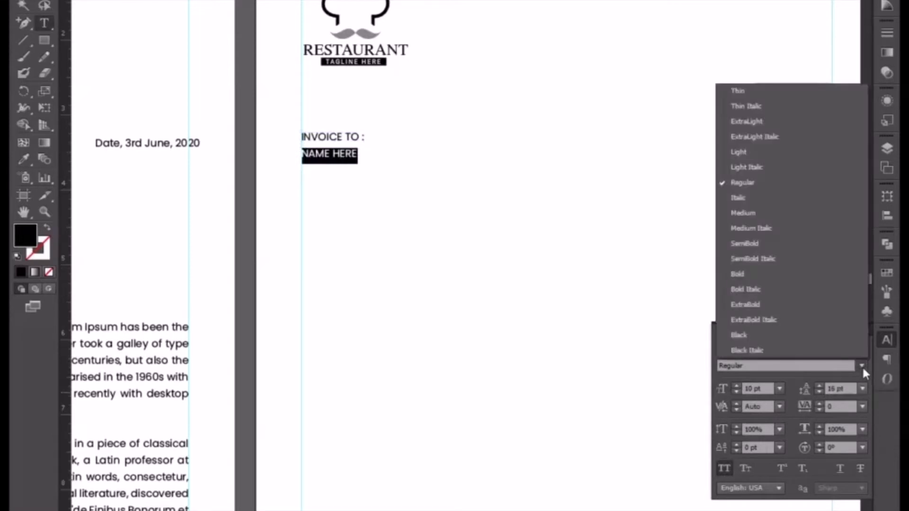
click(765, 274)
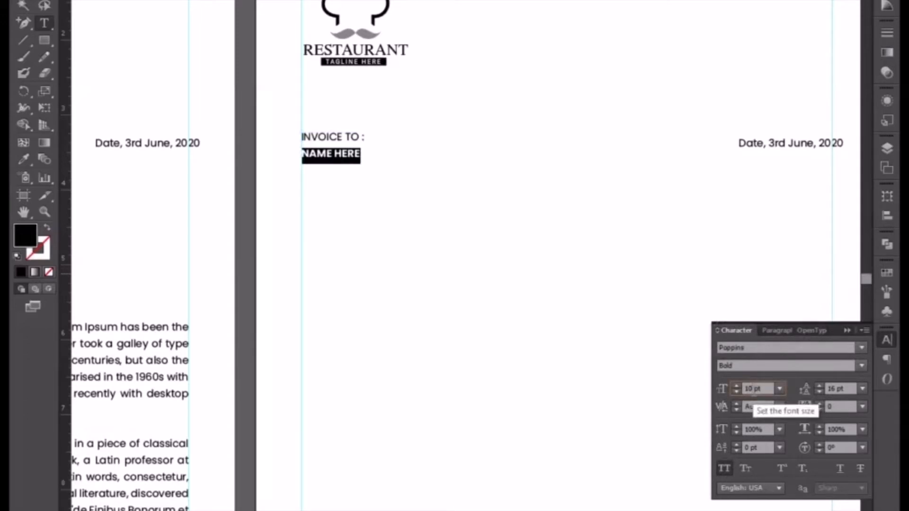
click(758, 389)
key(Up)
key(Up)
key(Up)
key(Up)
key(Up)
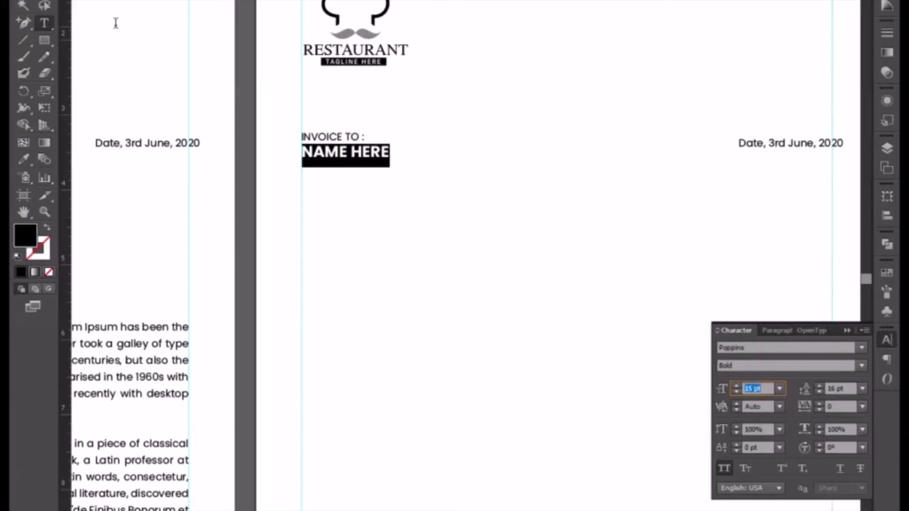
Step: Set the leading of the two-line "INVOICE TO : NAME HERE" text to 18 pt
click(24, 6)
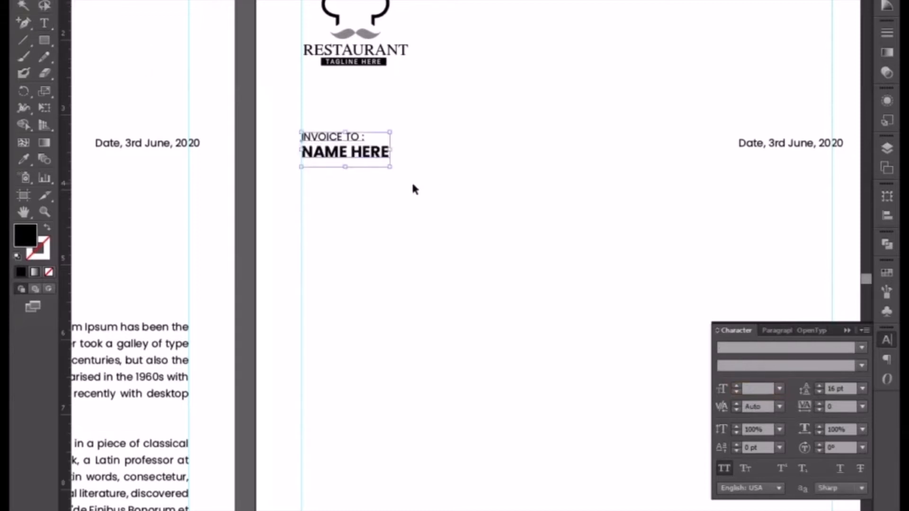
click(833, 388)
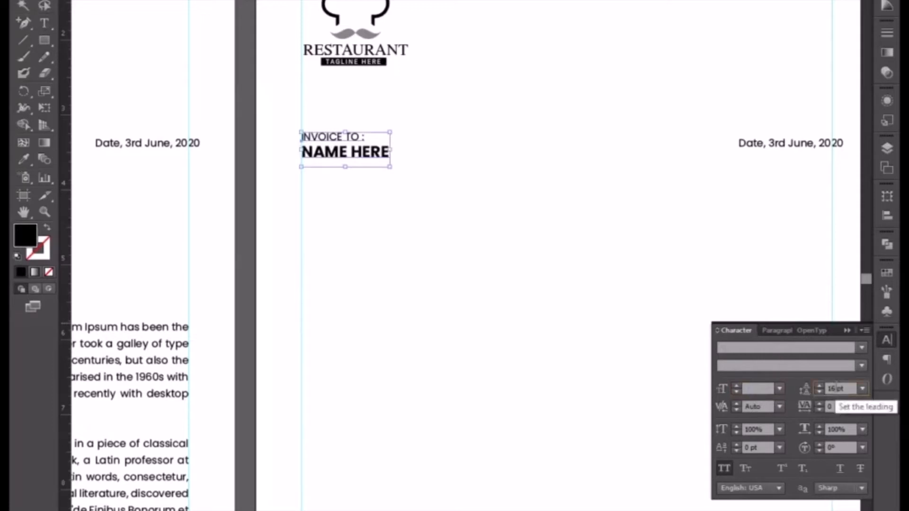
key(Up)
key(Up)
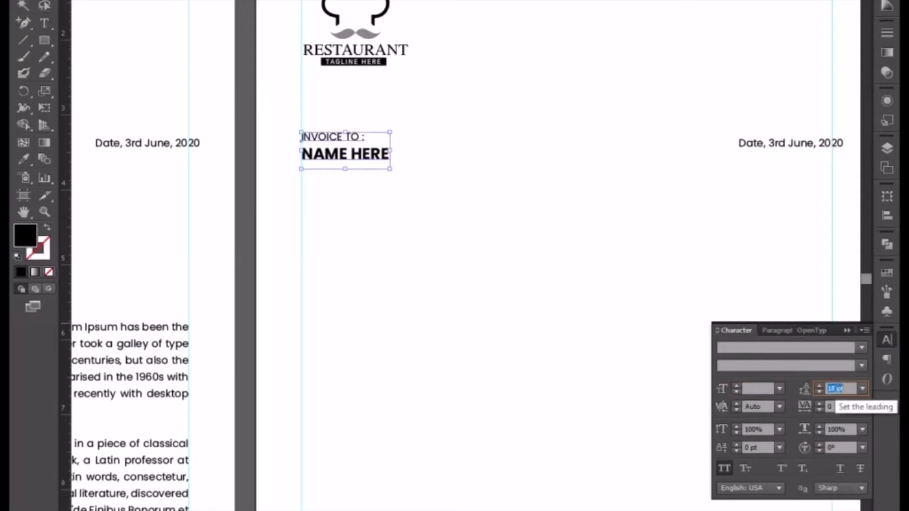
click(438, 288)
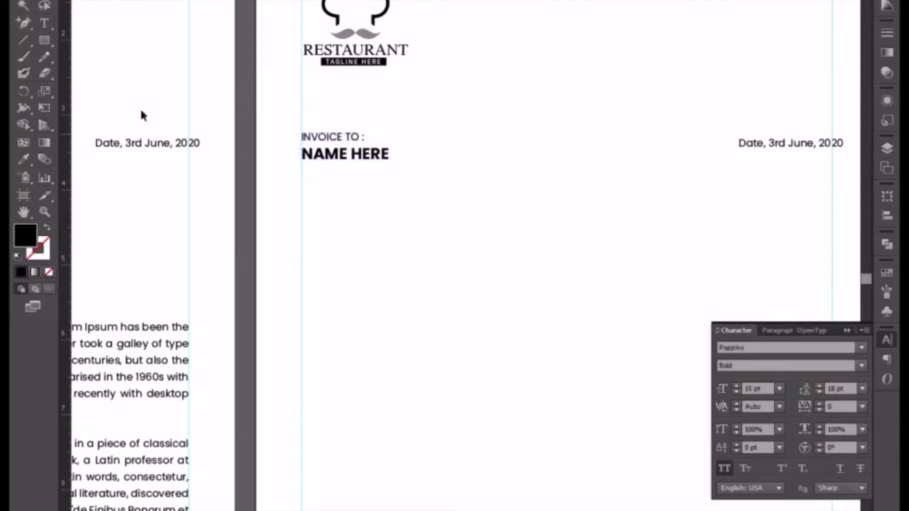
Step: Draw a thin black bar beneath "NAME HERE", starting at the left guide and spanning about half the line's width
click(44, 40)
drag(301, 168, 347, 171)
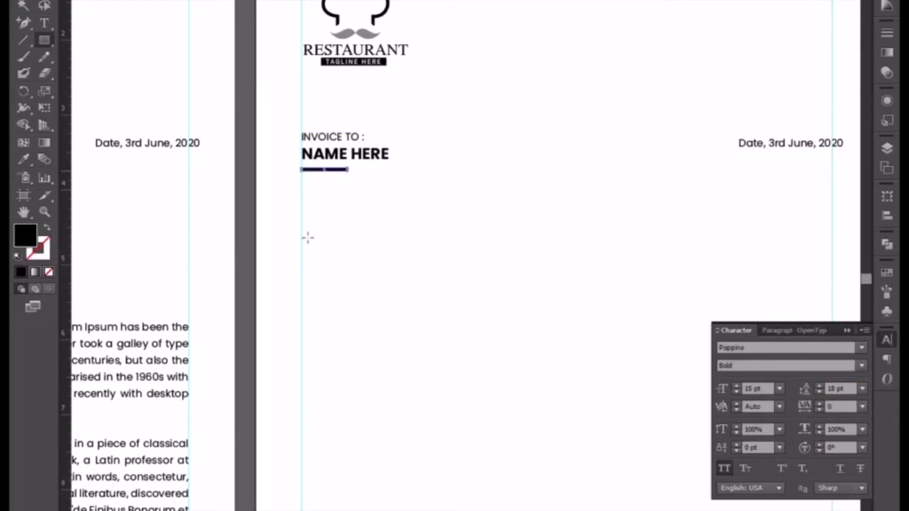
key(v)
click(376, 278)
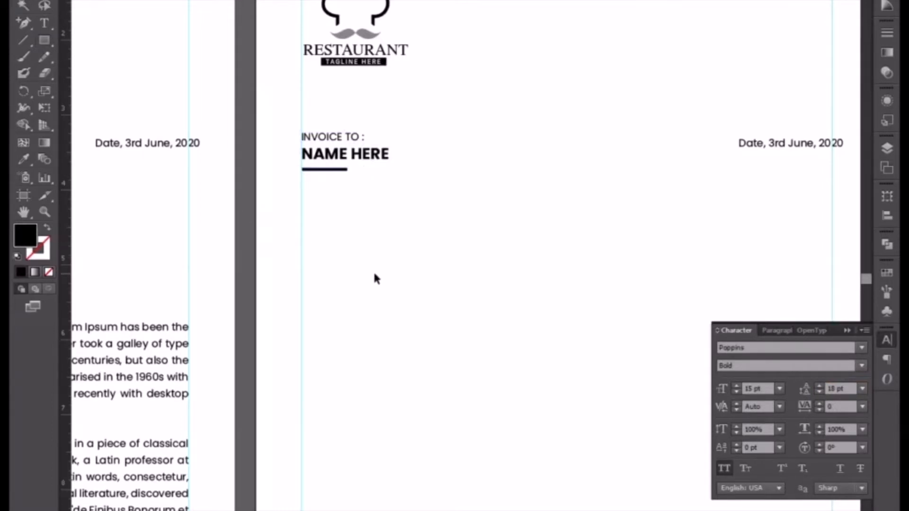
Step: Duplicate the two-line recipient text and place the copy just below the black bar, aligned to the left guide
key(ctrl+plus)
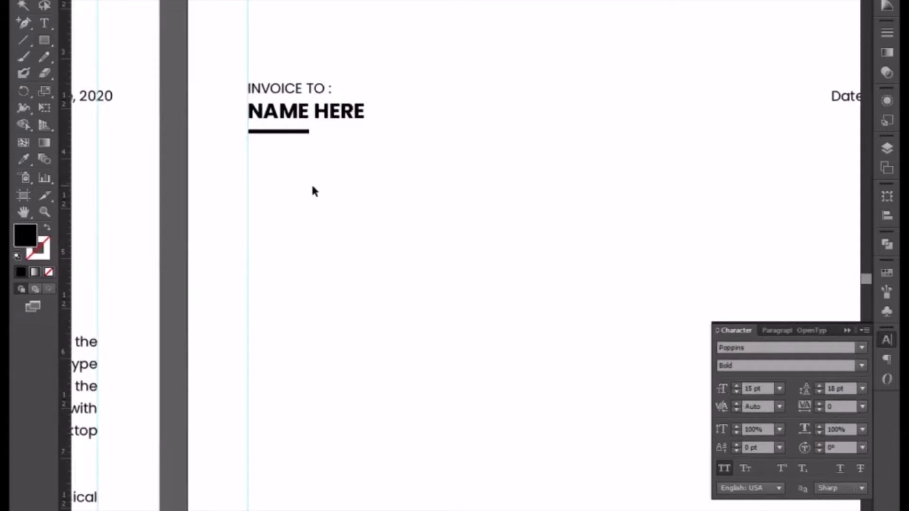
click(312, 133)
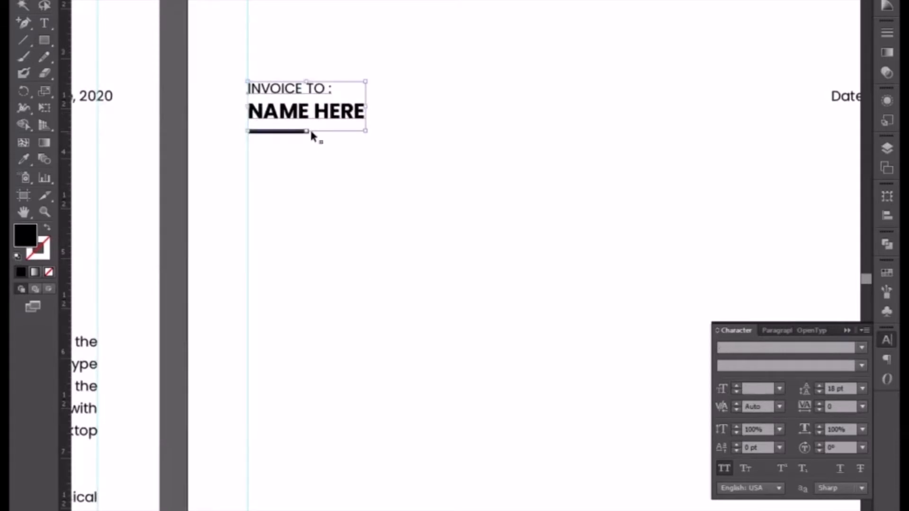
drag(310, 125, 305, 178)
Step: Replace the copied text with a two-line placeholder postal address: number, city name and street, with country and postcode on the second line
key(t)
triple_click(304, 180)
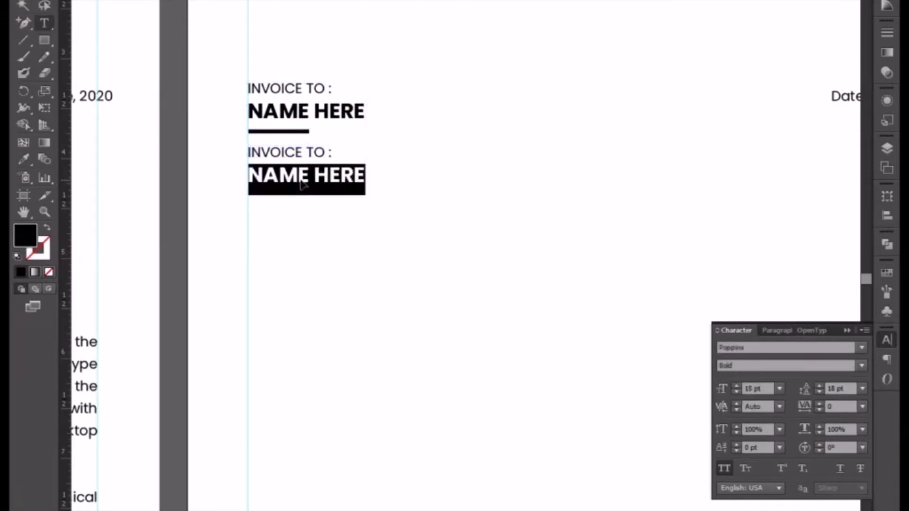
key(BackSpace)
key(ctrl+a)
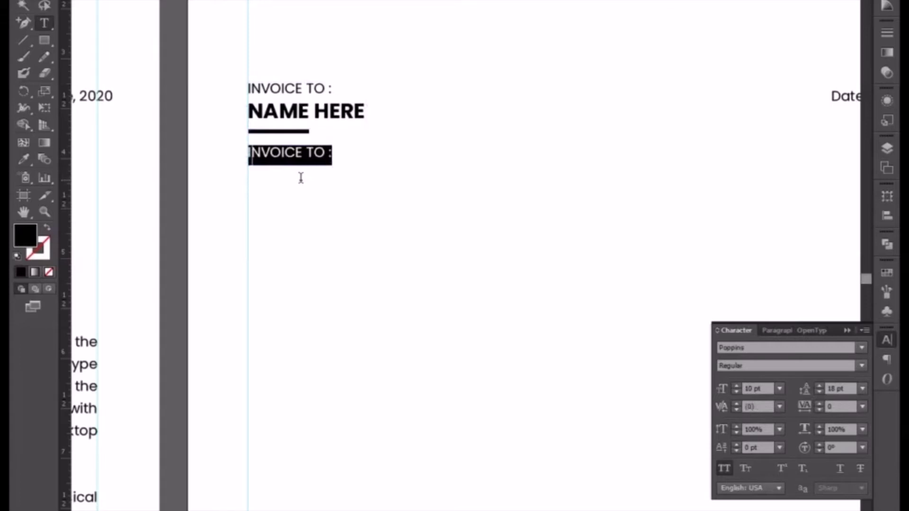
text(123)
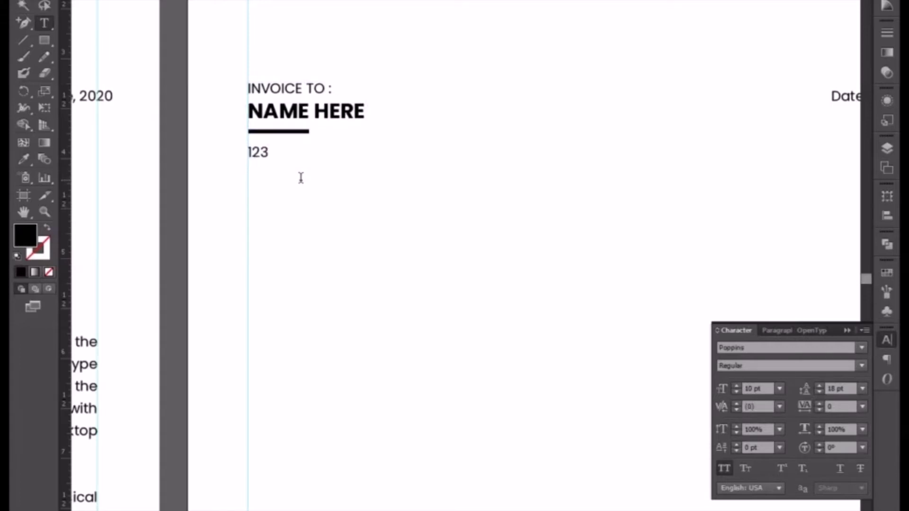
text(,)
text(CITY NAME)
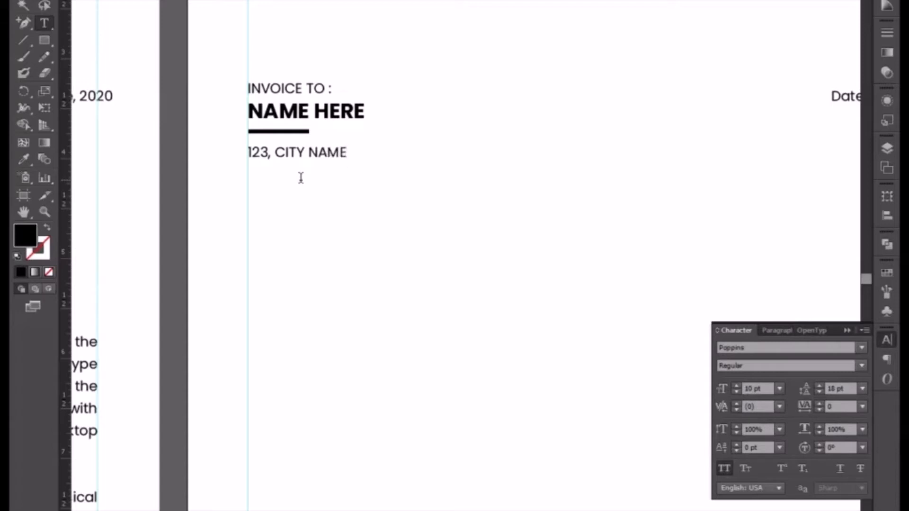
text(, STREET)
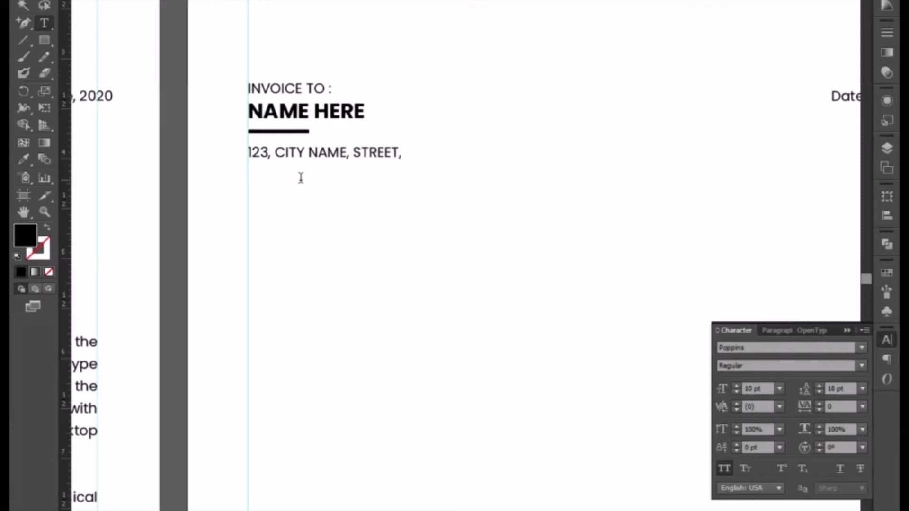
text(,)
key(Return)
text(COUNTRY 00122)
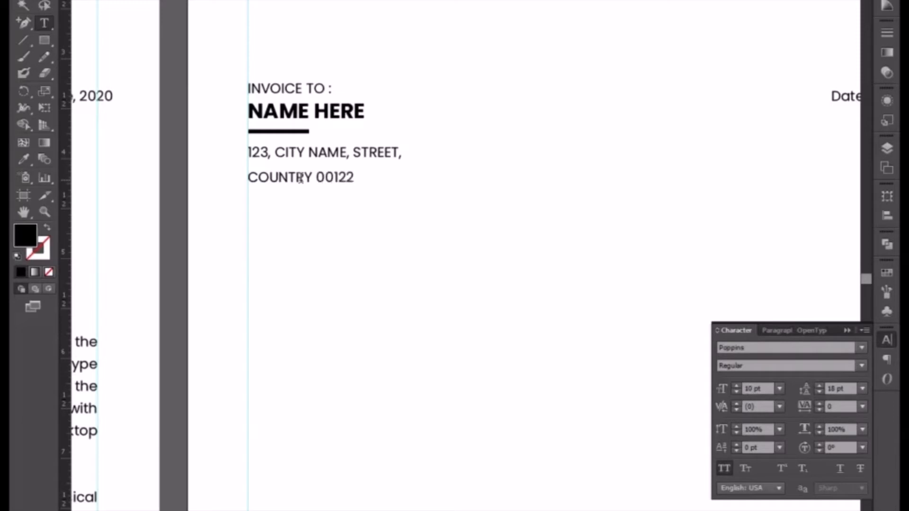
key(Escape)
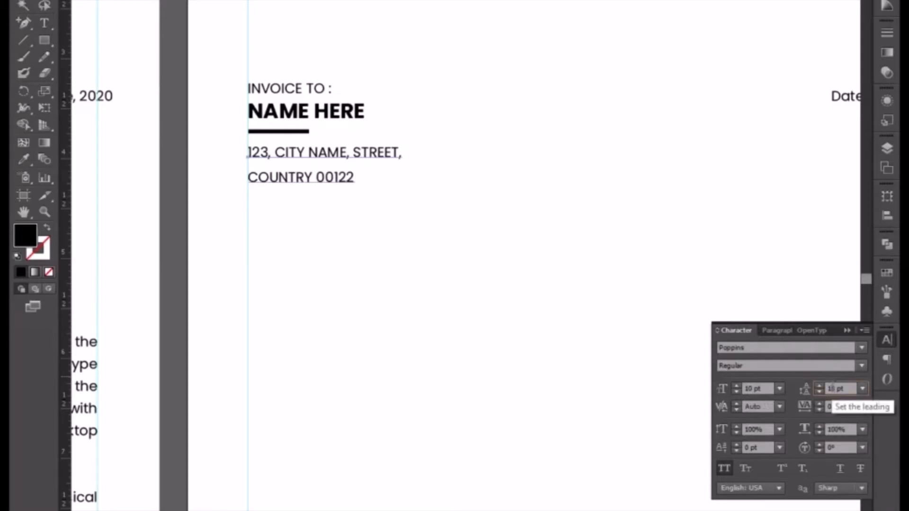
Step: Set the leading of the placeholder address text to 13 pt
click(833, 388)
key(Down)
key(Down)
key(Down)
key(Down)
key(Down)
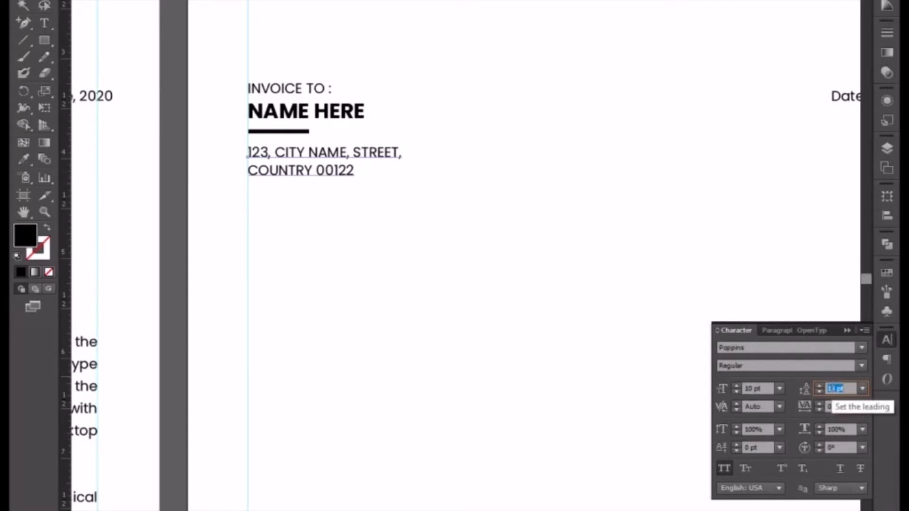
click(426, 246)
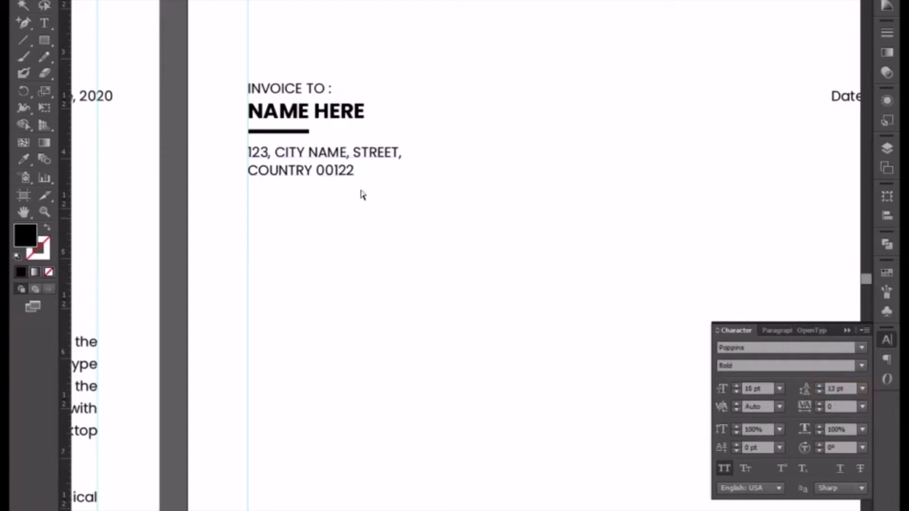
Step: Nudge the address text slightly down to widen its gap from the black bar
click(337, 168)
key(Down)
key(Down)
key(Down)
key(Down)
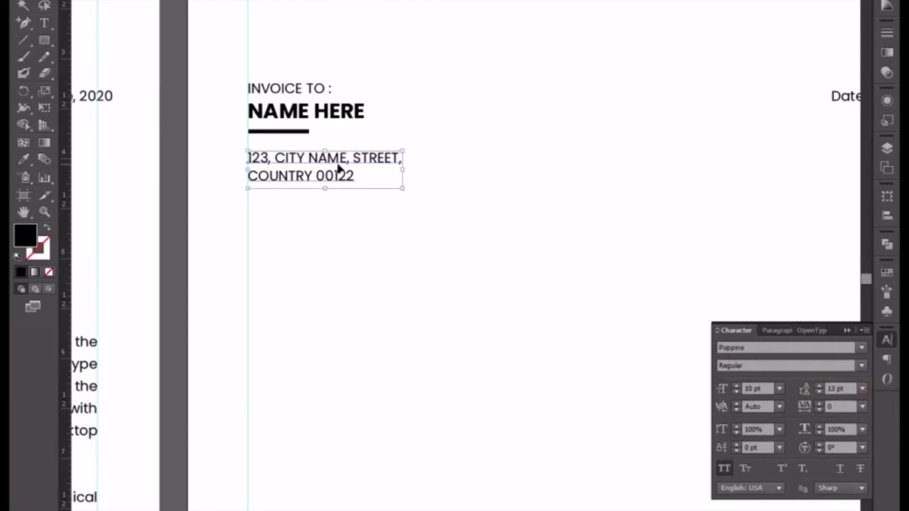
Step: Align the date text to the second artboard's right guide and place a duplicate of it lower down
key(ctrl+minus)
key(ctrl+minus)
drag(523, 338, 457, 303)
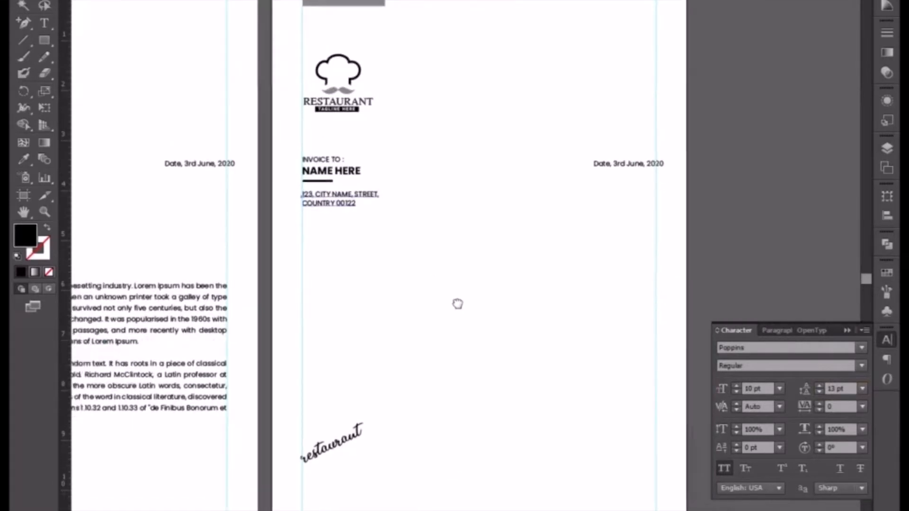
key(ctrl+plus)
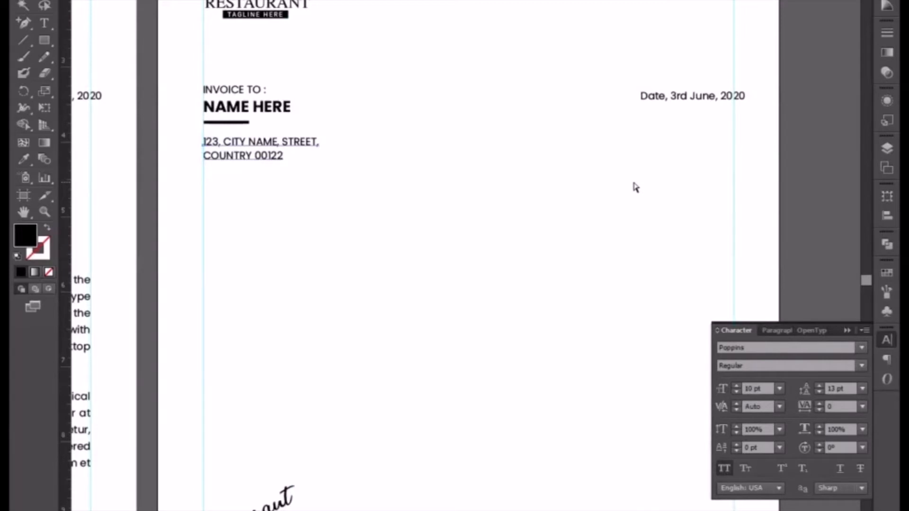
drag(647, 179, 623, 220)
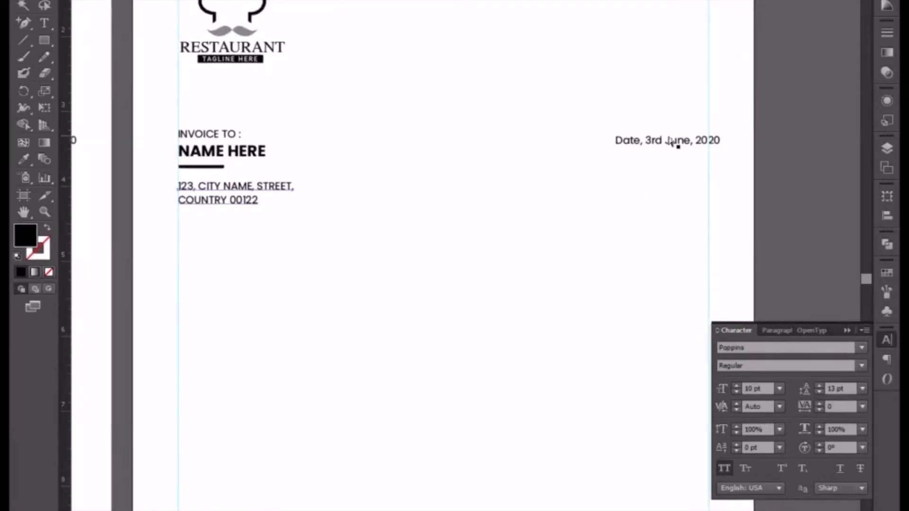
drag(666, 146, 654, 258)
Step: Replace the upper date text with "invoice"
double_click(639, 141)
key(ctrl+a)
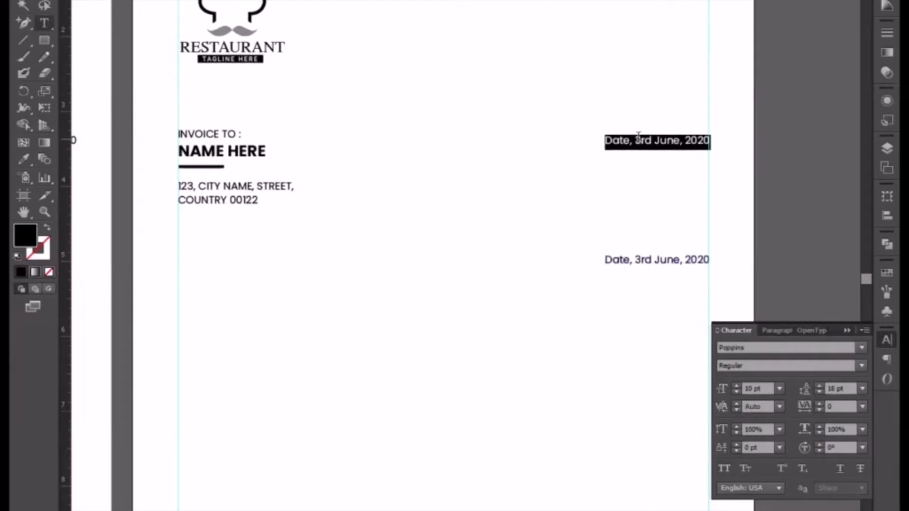
text(inc)
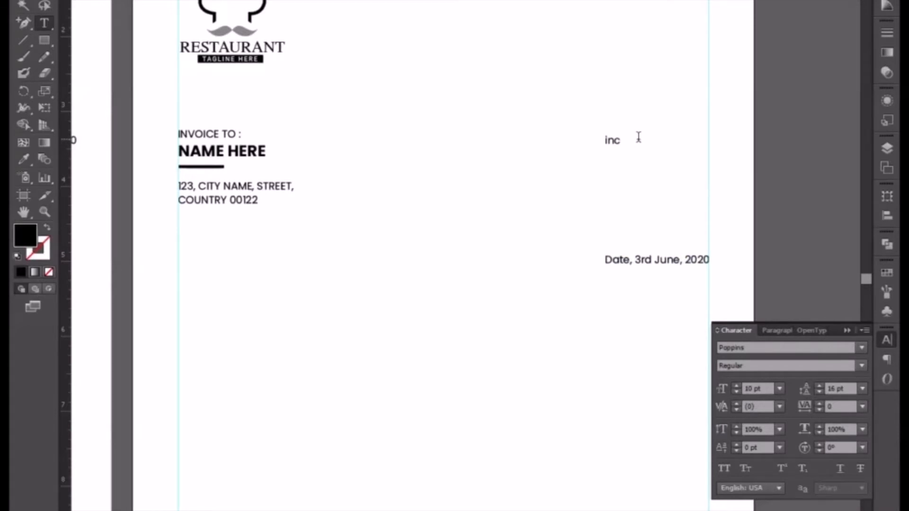
key(BackSpace)
text(voice)
key(Escape)
Step: Apply All Caps and the Bold style to the invoice title
click(726, 468)
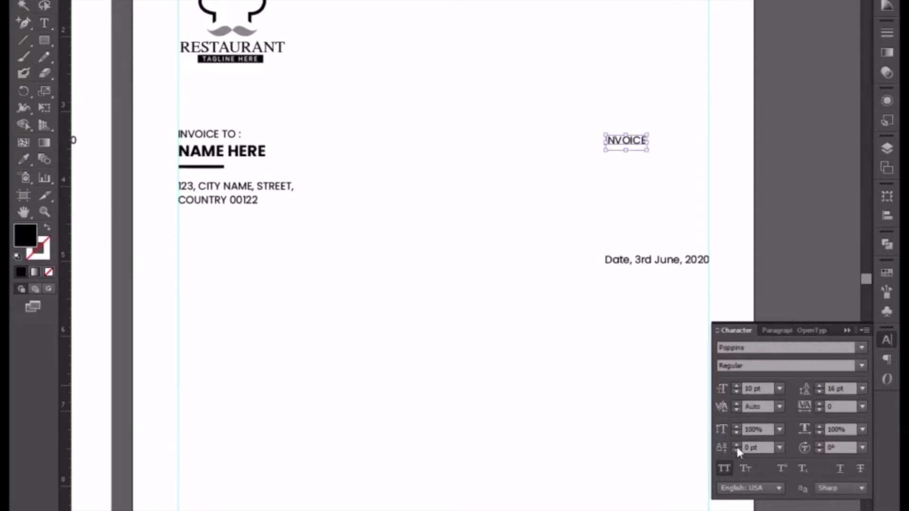
click(861, 365)
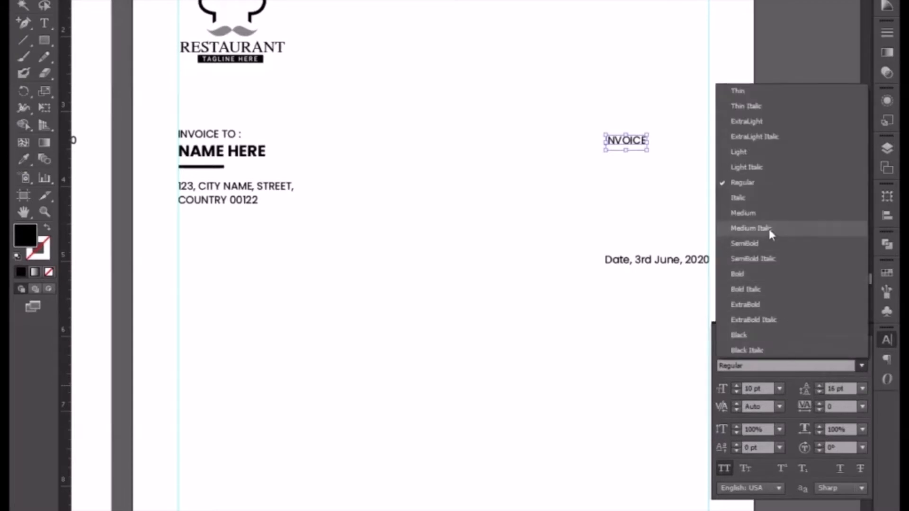
click(776, 275)
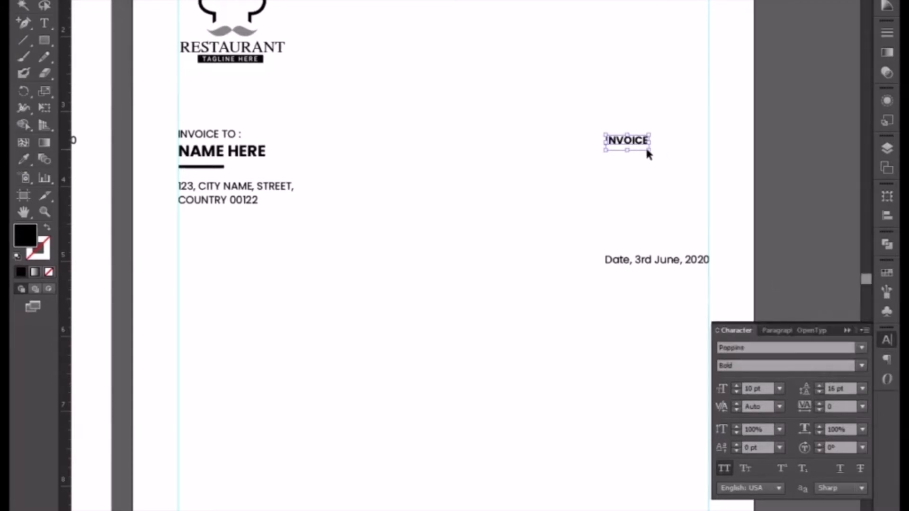
Step: Enlarge the INVOICE title proportionally to about 29.7 pt and position it against the right guide, level with the recipient text
drag(648, 151, 706, 191)
click(555, 217)
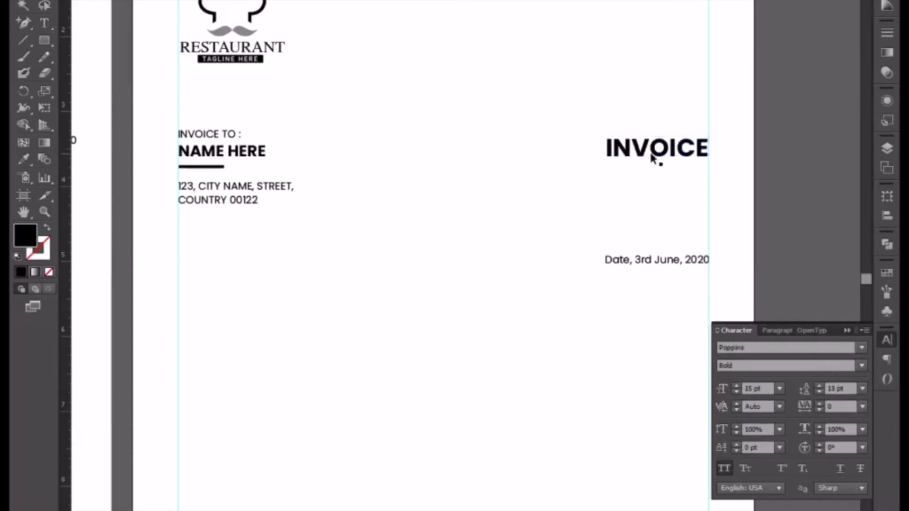
click(649, 162)
drag(644, 159, 651, 146)
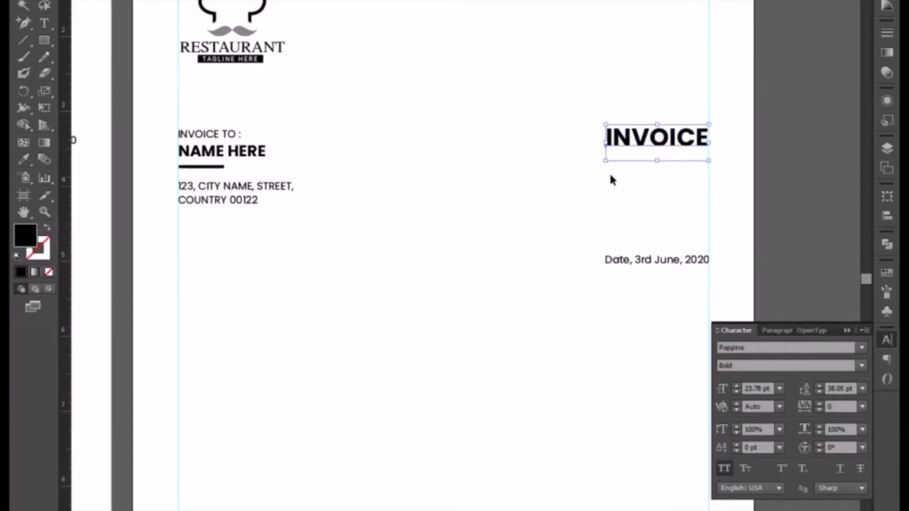
drag(605, 161, 578, 174)
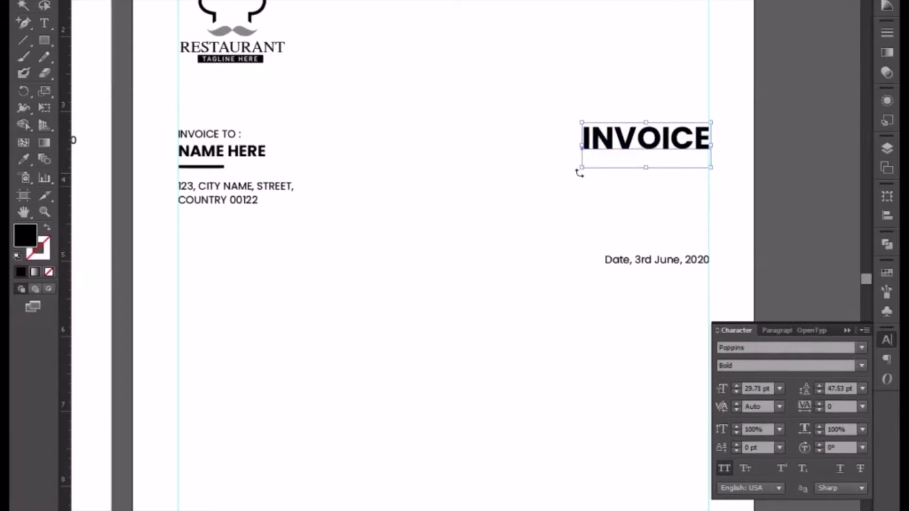
Step: Move the date text up beneath the INVOICE title and place a duplicate of it lower along the right guide
click(641, 258)
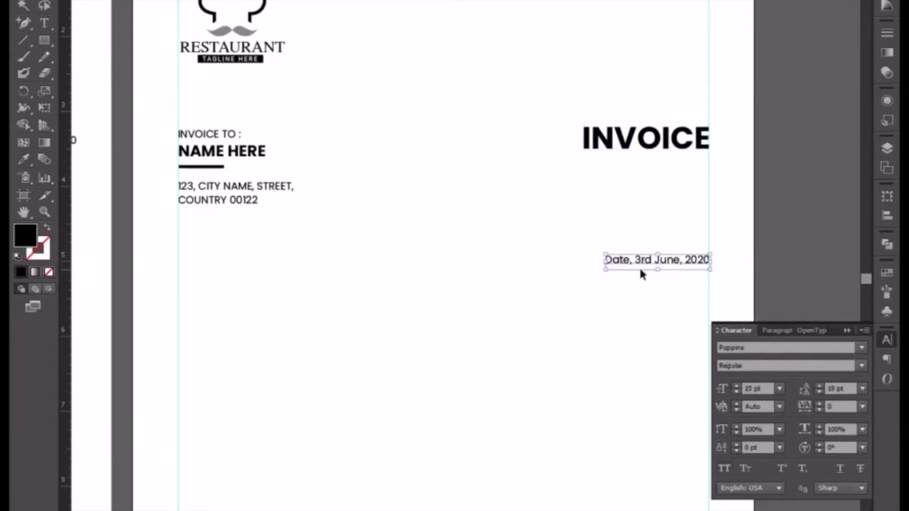
drag(640, 265, 639, 313)
key(ctrl+equal)
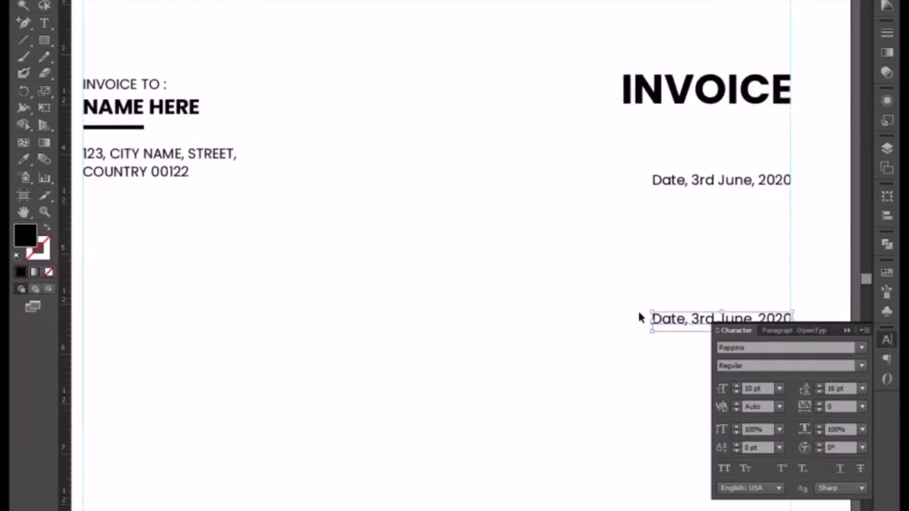
Step: Replace the upper date text with an "invoice no :" line holding a placeholder number and a second line "date : 01/08/2020"
double_click(680, 184)
key(ctrl+a)
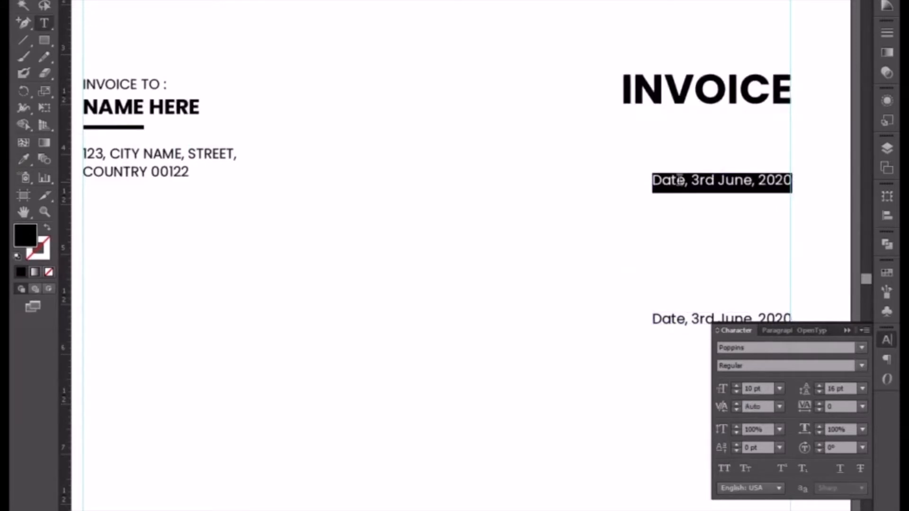
text(o)
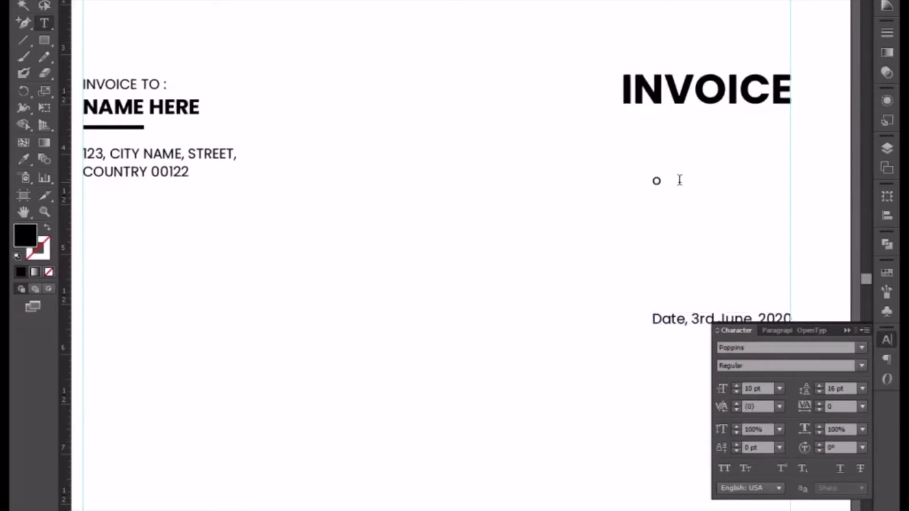
key(BackSpace)
text(invoice no : 00112200)
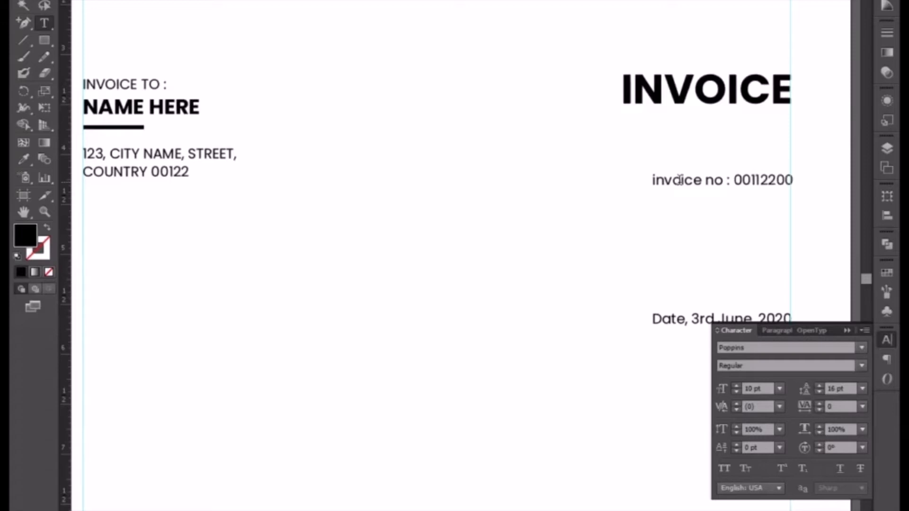
key(BackSpace)
key(Return)
text(date)
text(: 01)
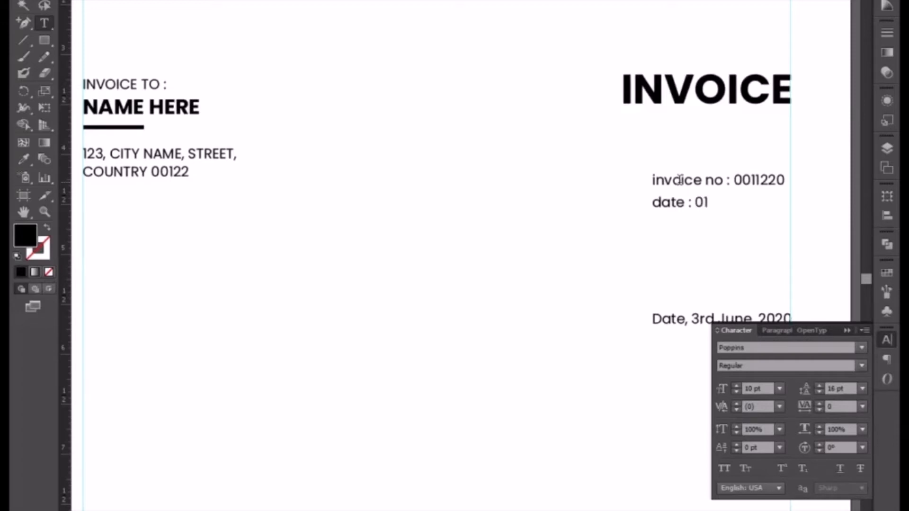
text(/08/2020)
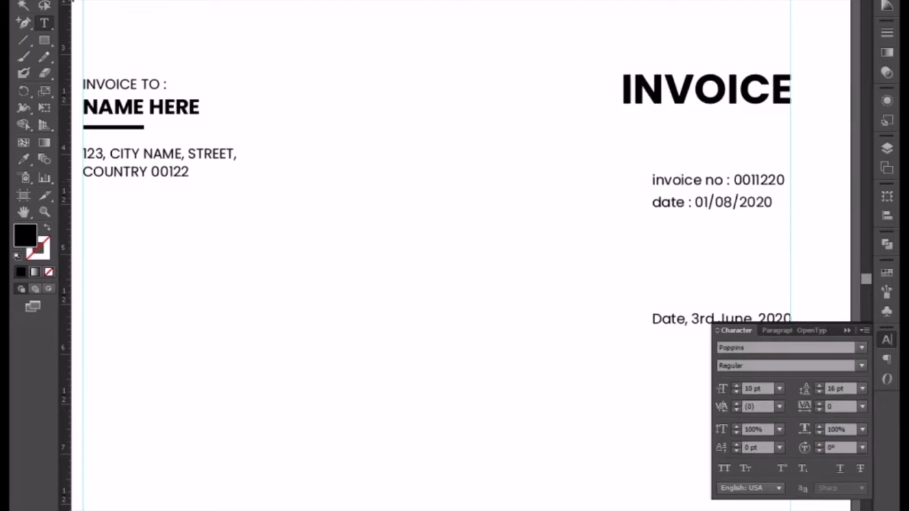
Step: Apply All Caps to the invoice number and date text and move it directly beneath the INVOICE title
click(22, 4)
click(724, 468)
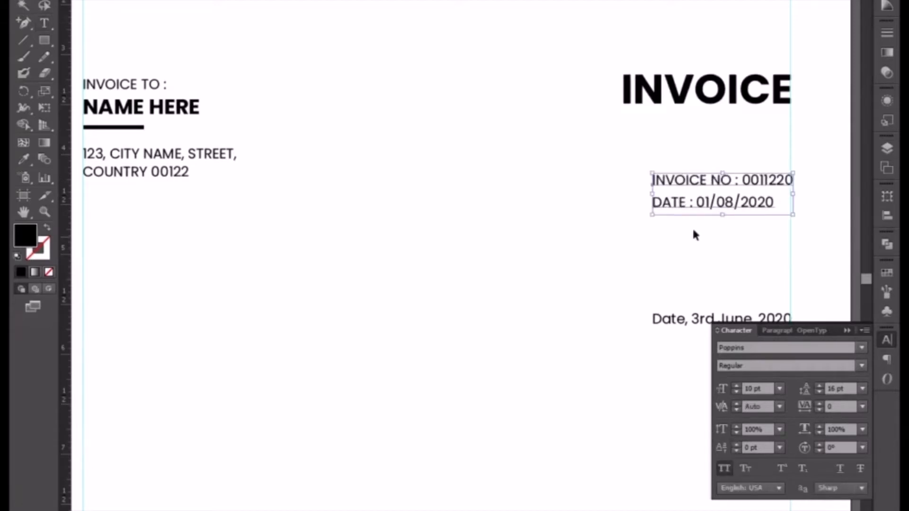
drag(705, 187, 669, 133)
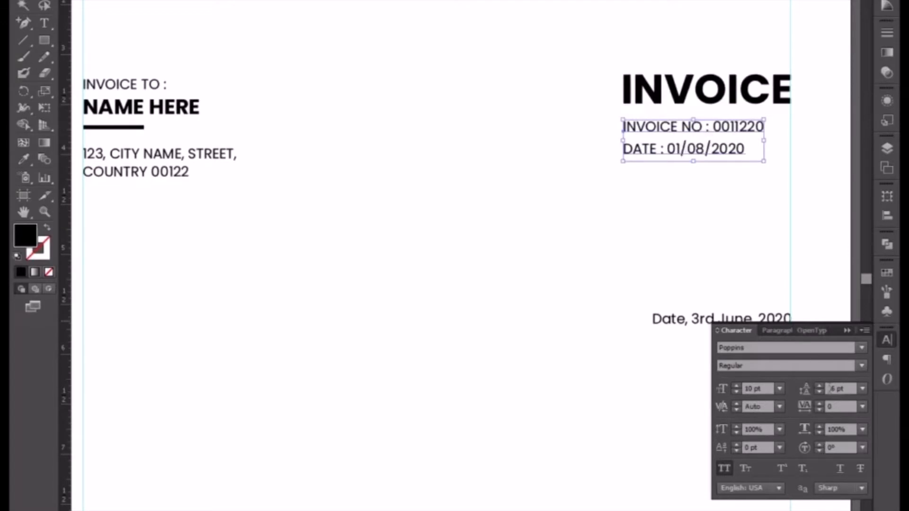
Step: Set the leading of the invoice number and date text to 14 pt and align its right edge with the right guide
scroll(830, 389, down, 2)
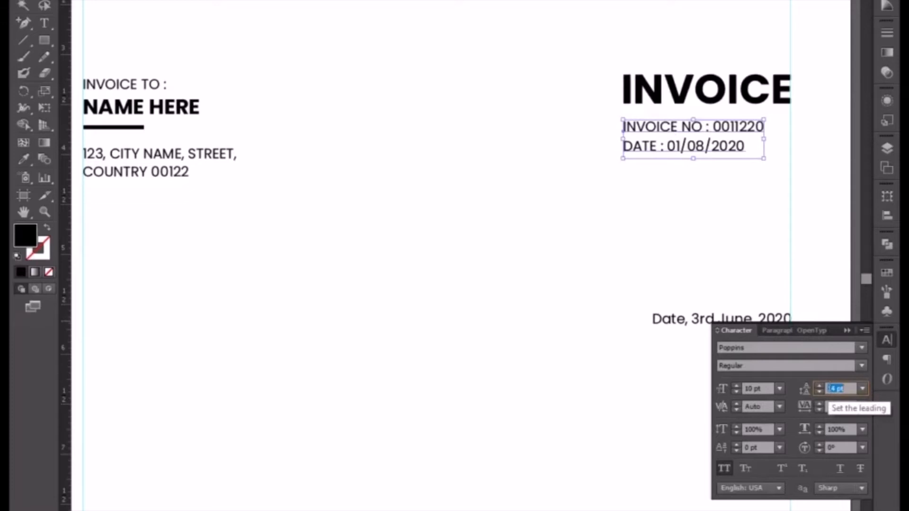
click(689, 249)
click(660, 148)
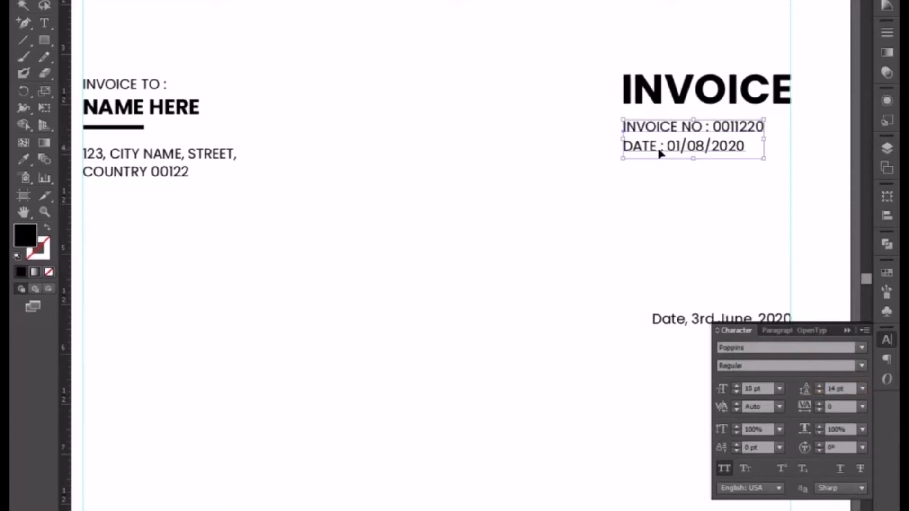
drag(659, 151, 686, 152)
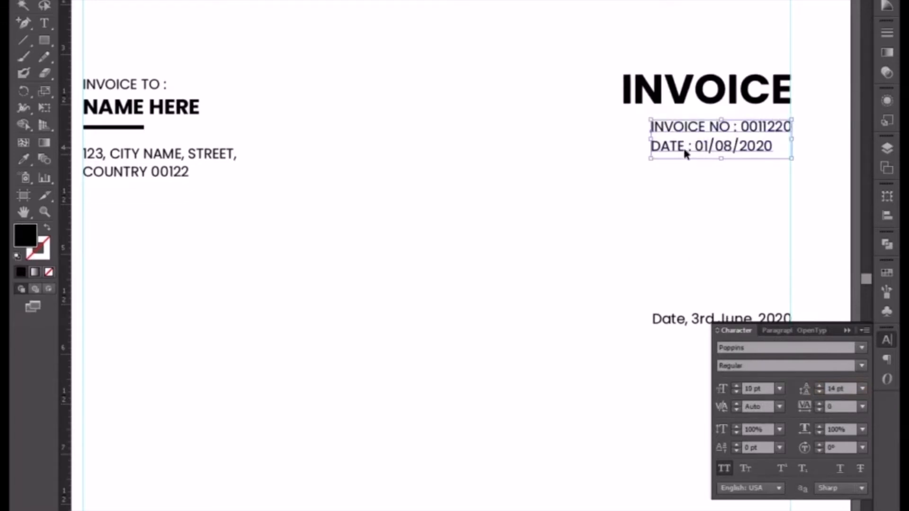
click(659, 203)
click(682, 147)
key(Left)
click(677, 175)
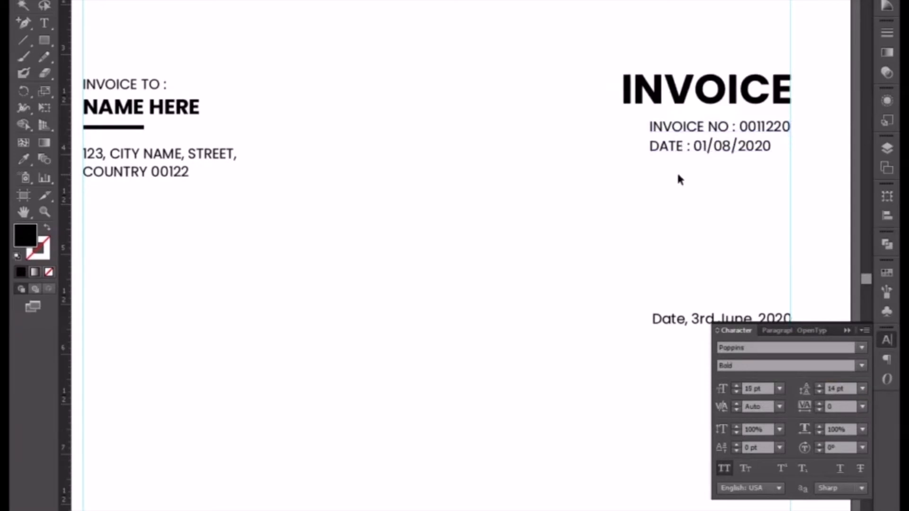
Step: Enlarge the INVOICE title proportionally from the right guide and nudge it down to sit just above the invoice number line
key(ctrl+minus)
scroll(456, 201, up, 3)
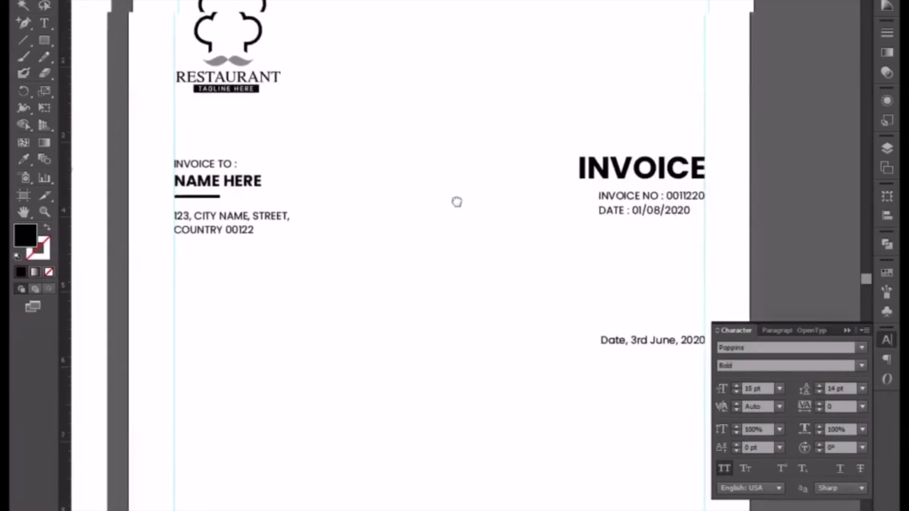
drag(447, 195, 445, 188)
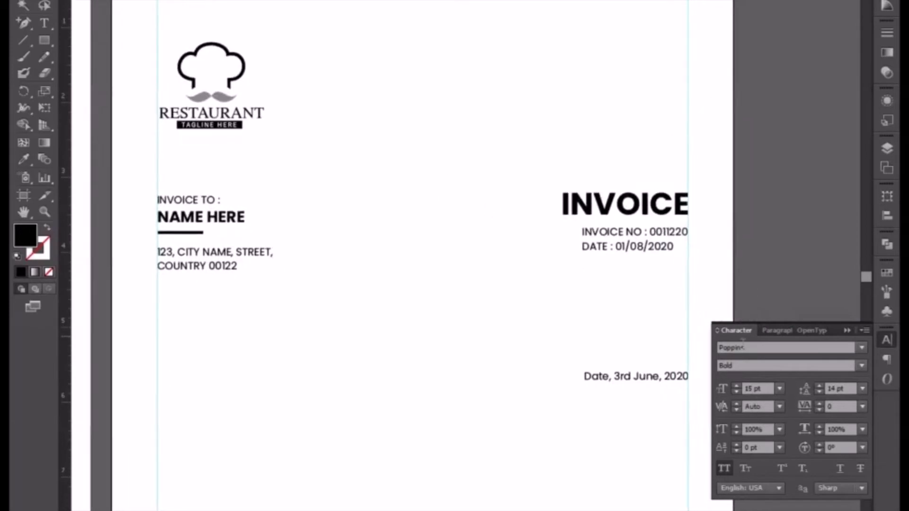
click(846, 330)
click(607, 220)
drag(560, 187, 515, 180)
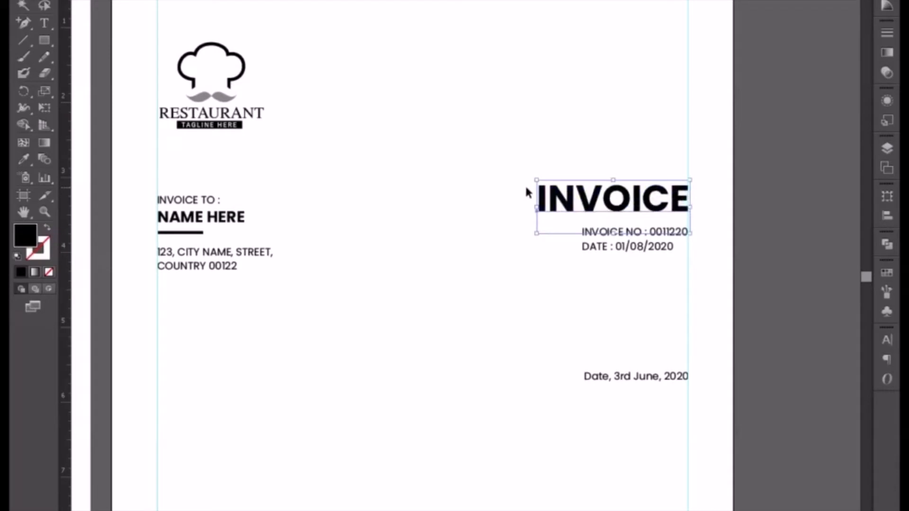
key(Down)
key(Down)
key(Down)
key(Down)
key(Down)
key(Down)
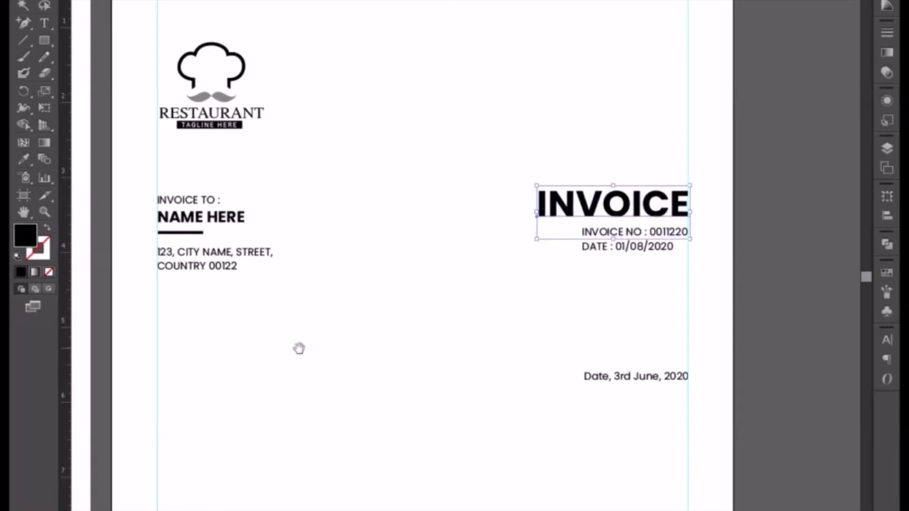
Step: Duplicate the remaining date text into the empty area below the recipient's address
drag(299, 348, 323, 256)
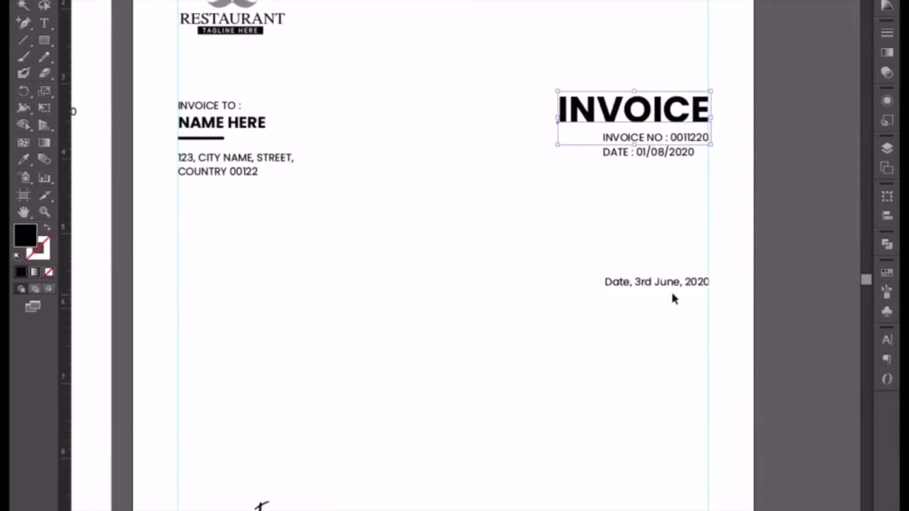
click(660, 286)
drag(610, 285, 336, 258)
Step: Replace the duplicated date text with the tab-separated column headings "s.no" and "item description"
triple_click(334, 253)
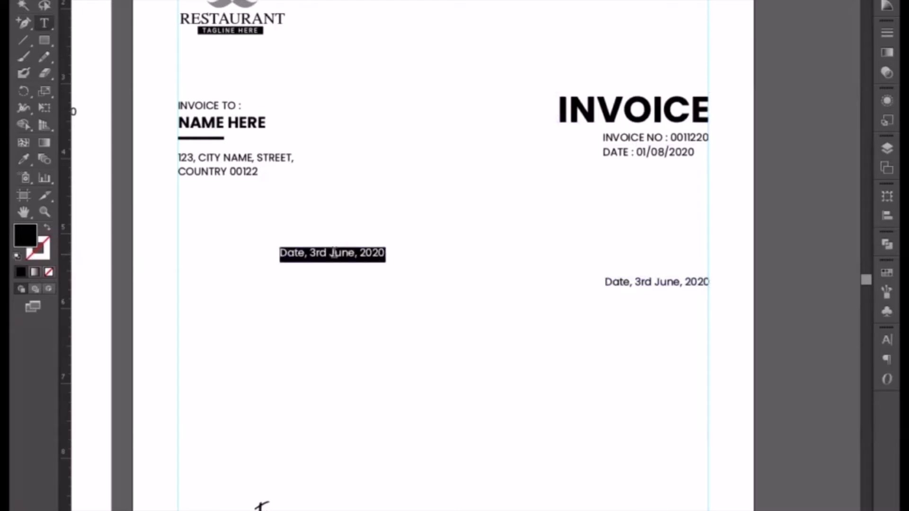
text(s.r)
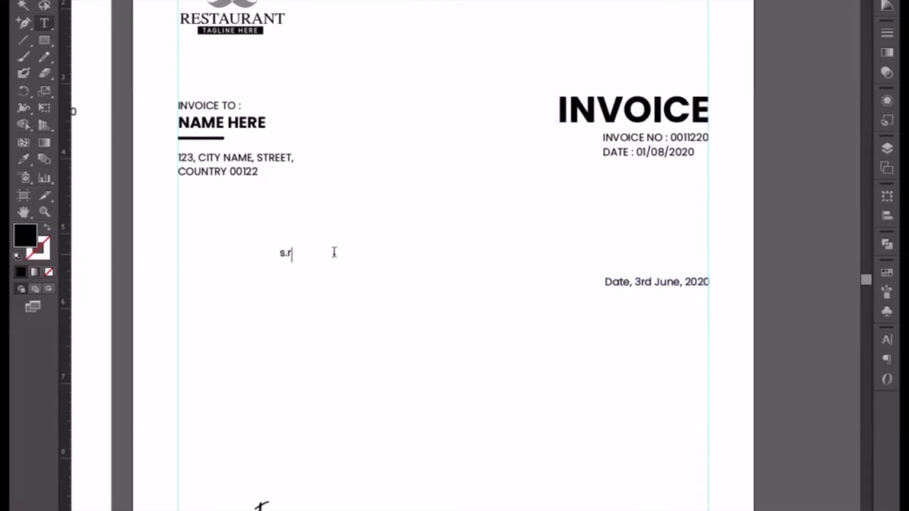
key(BackSpace)
text(no)
key(Tab)
text(ite,)
key(BackSpace)
text(m)
text( d)
text(crip)
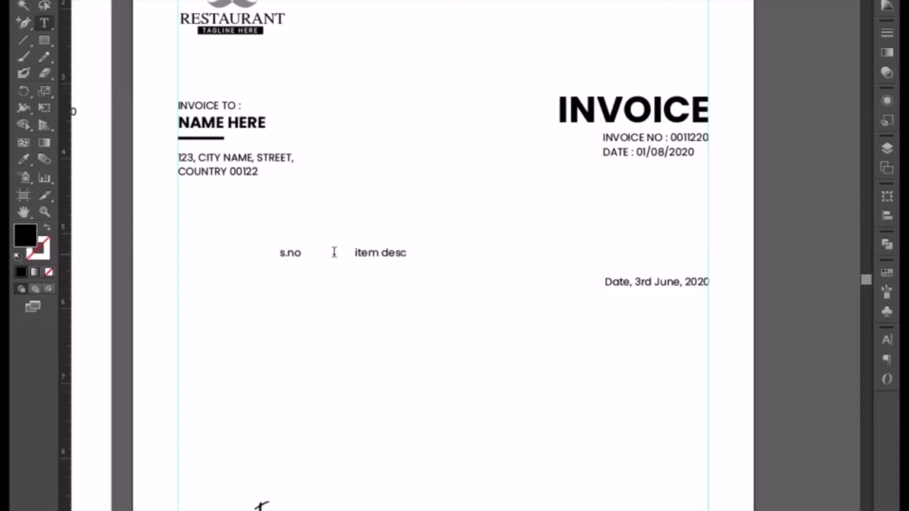
key(BackSpace)
text(ption)
Step: Add the tab-separated column headings "price", "qty" and "total" to the end of the heading row
key(Tab)
text(proc)
key(BackSpace)
key(BackSpace)
text(ice)
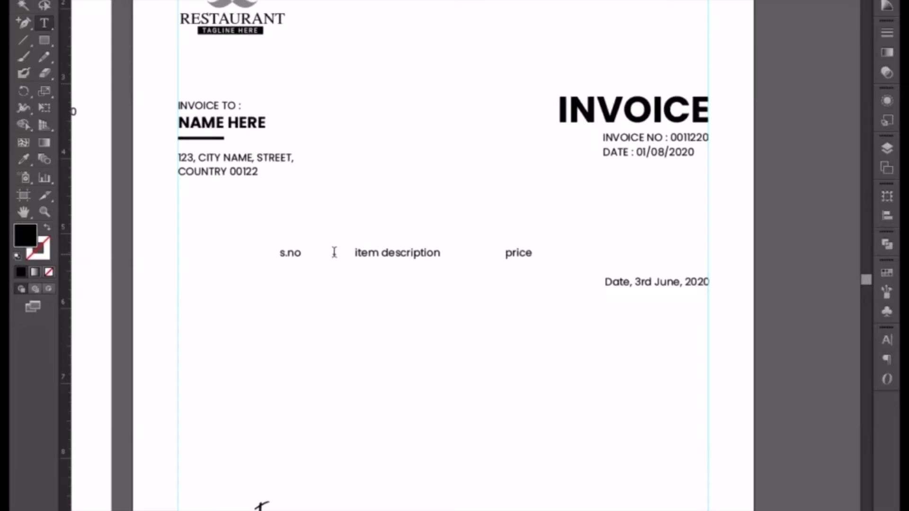
text(q)
key(Tab)
text(ty)
key(Tab)
text(t)
key(Tab)
text(o)
key(BackSpace)
key(BackSpace)
text(y)
key(BackSpace)
text(otal)
key(Tab)
key(BackSpace)
key(Left)
key(Tab)
click(24, 1)
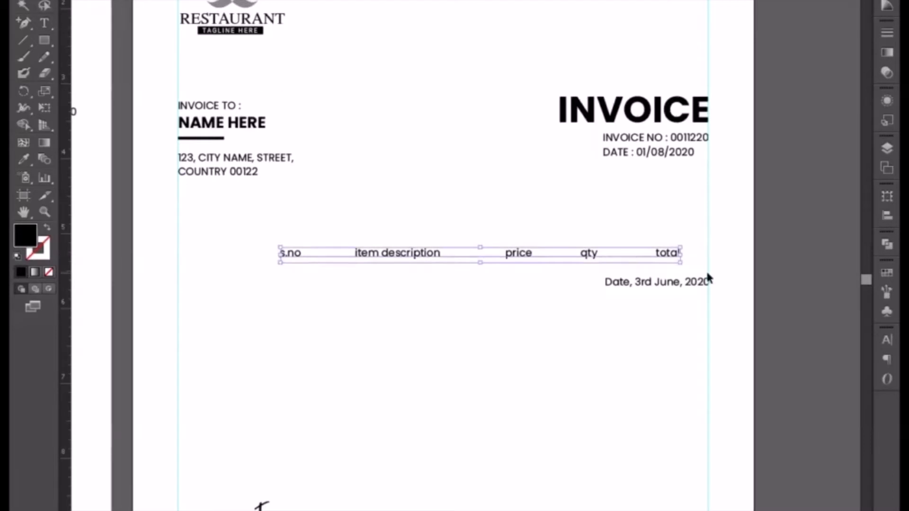
Step: Format the column heading row in All Caps with the Bold style at 12 pt
click(874, 347)
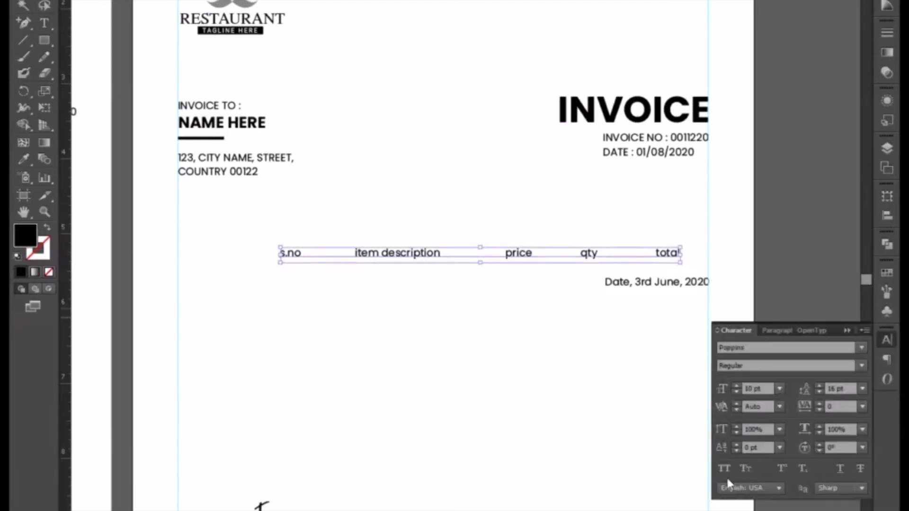
click(724, 470)
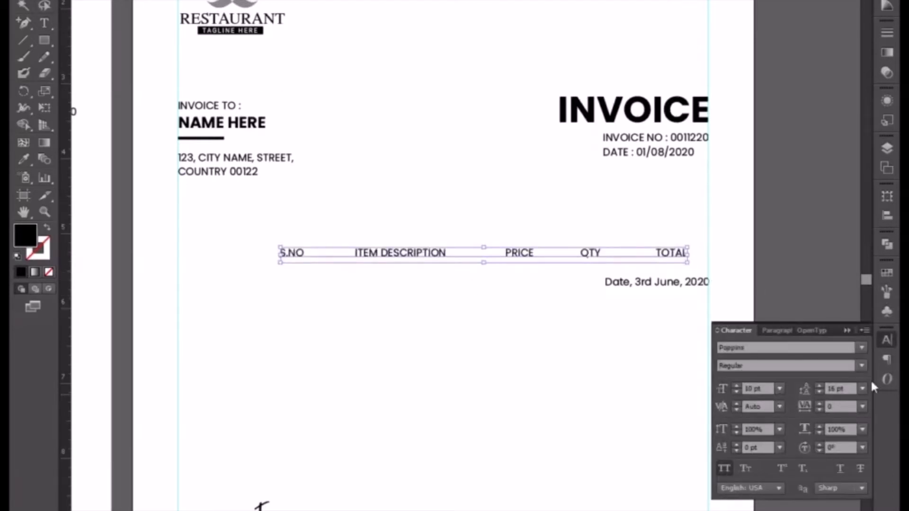
click(862, 365)
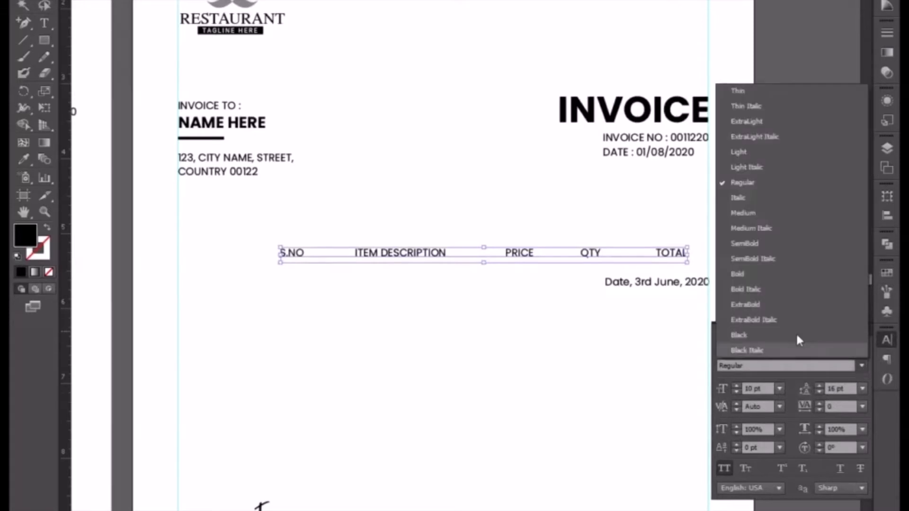
click(761, 276)
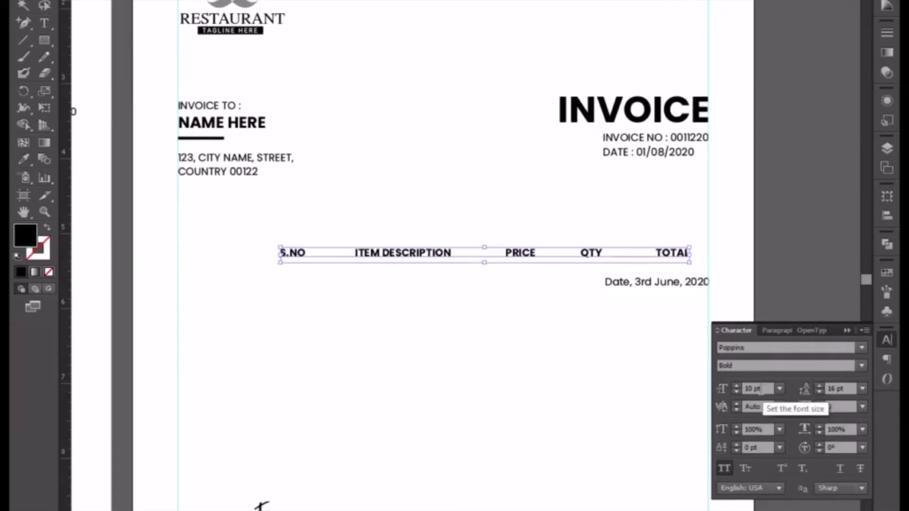
double_click(755, 388)
text(12)
key(Return)
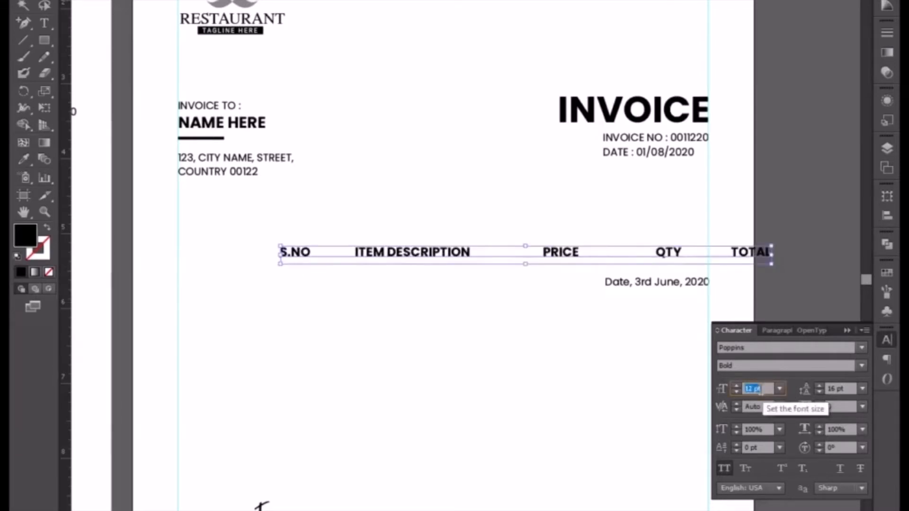
Step: Insert an extra tab before ITEM DESCRIPTION and move the heading row up so it spans from the left guide to the right guide
click(379, 284)
key(t)
click(355, 252)
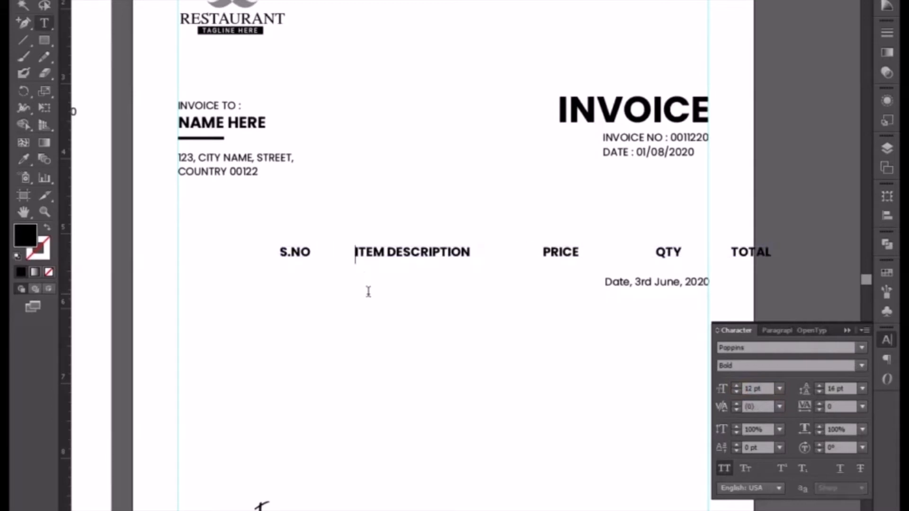
key(Tab)
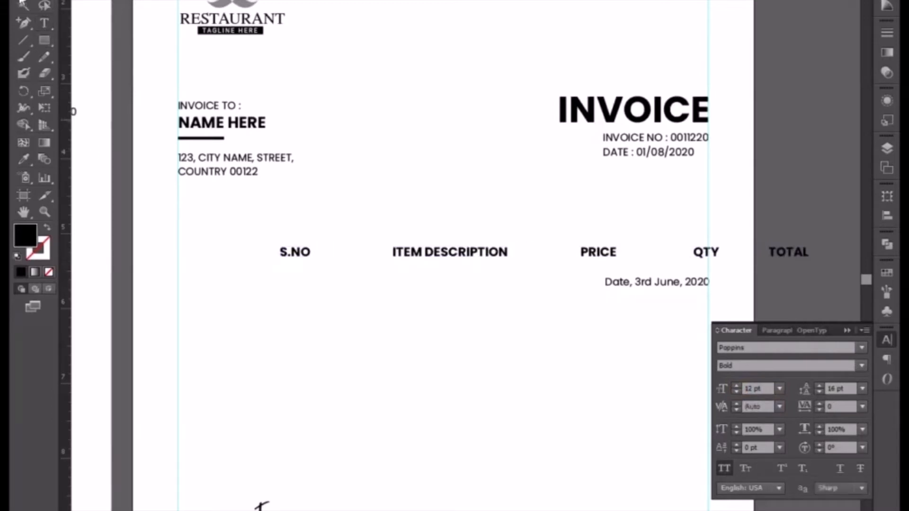
key(Escape)
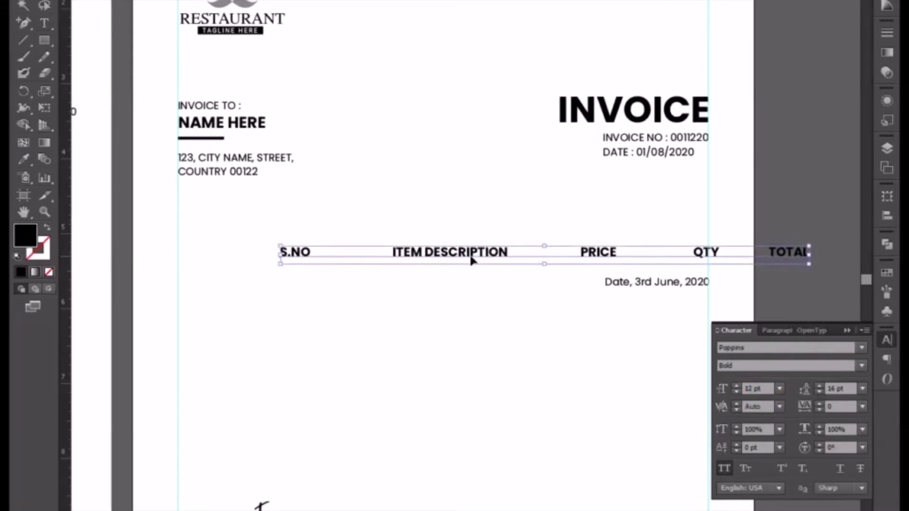
drag(445, 257, 341, 232)
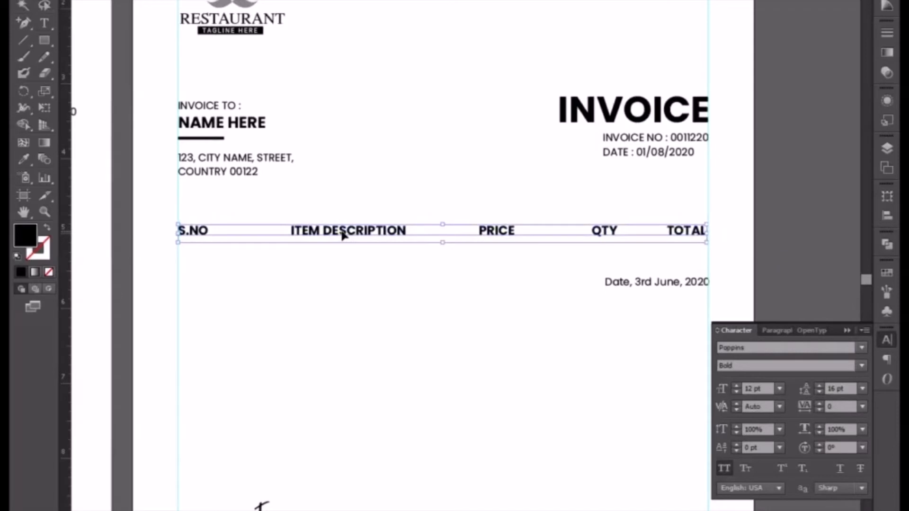
click(347, 298)
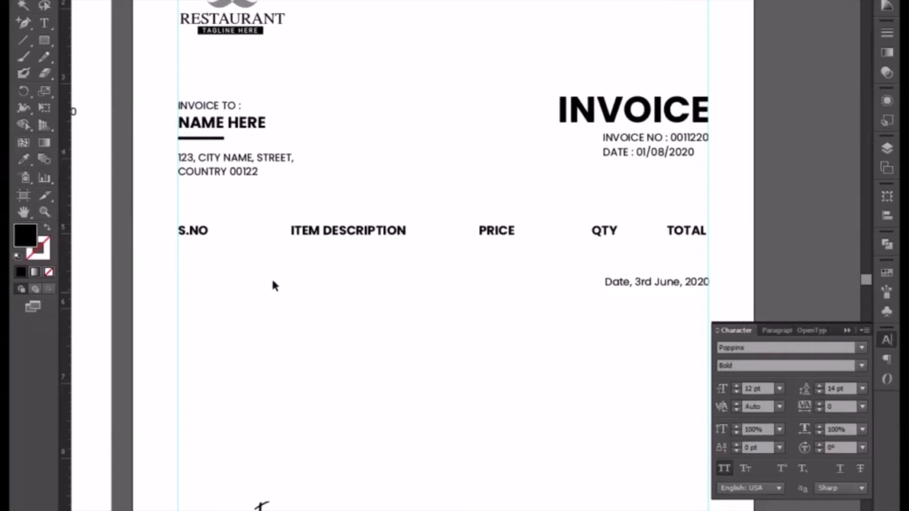
Step: Draw a rectangle over the column heading row from the left guide to the right guide and fill it with a sampled grey
key(space)
scroll(275, 284, up, 2)
drag(274, 282, 266, 76)
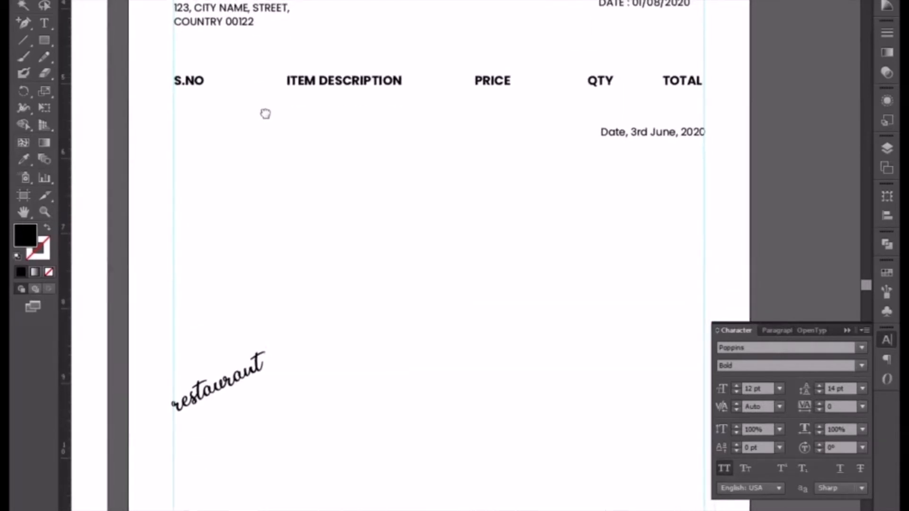
drag(266, 113, 274, 250)
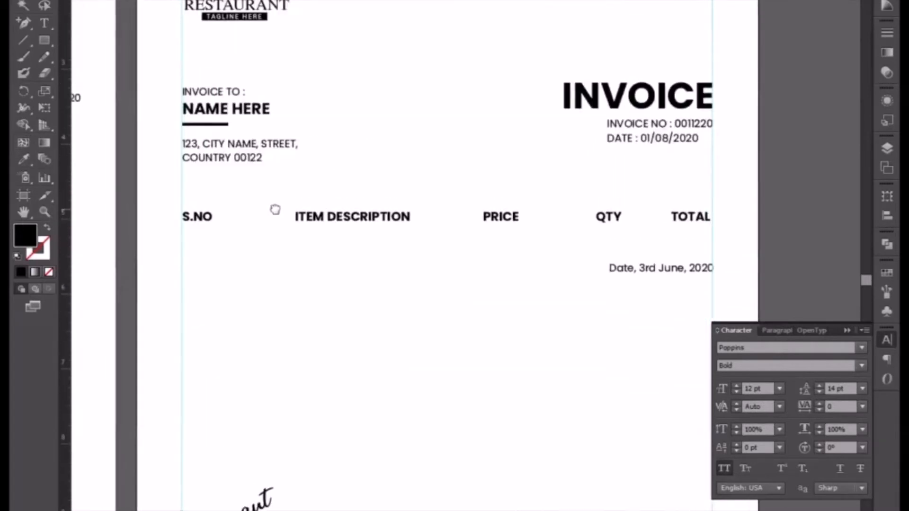
click(49, 42)
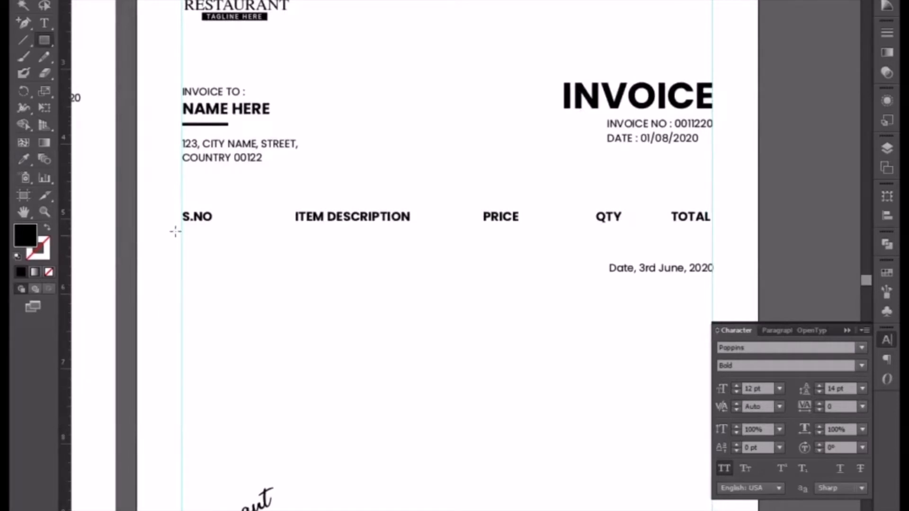
mouse_move(182, 204)
mouse_down()
mouse_move(469, 245)
mouse_move(691, 250)
mouse_move(713, 241)
mouse_up()
click(23, 159)
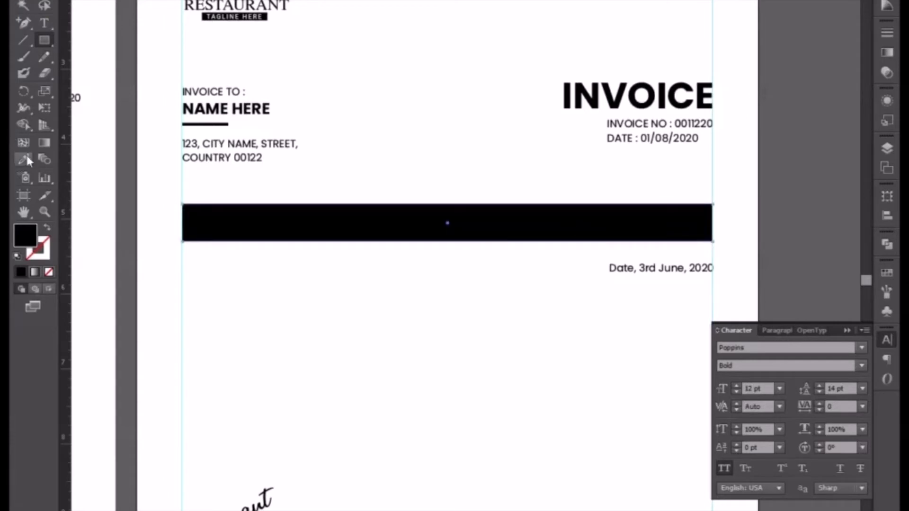
click(65, 16)
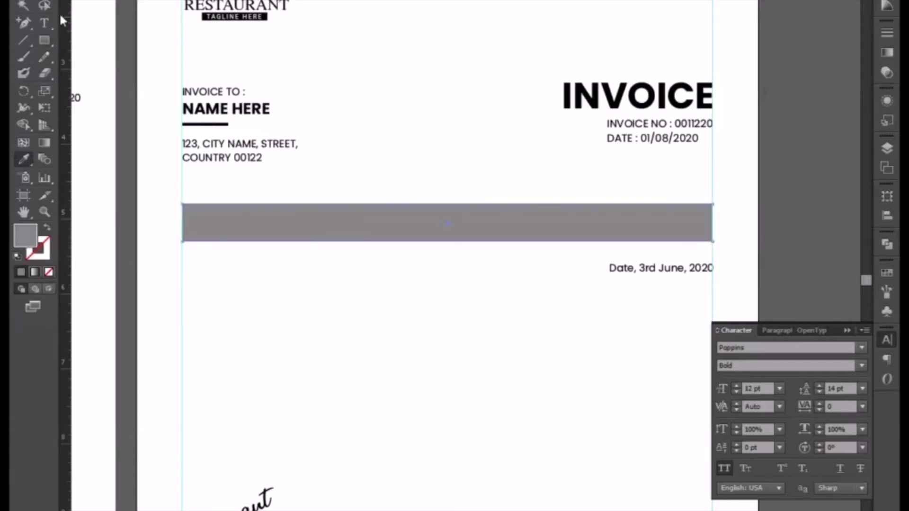
Step: Send the grey bar behind the column heading text
right_click(292, 230)
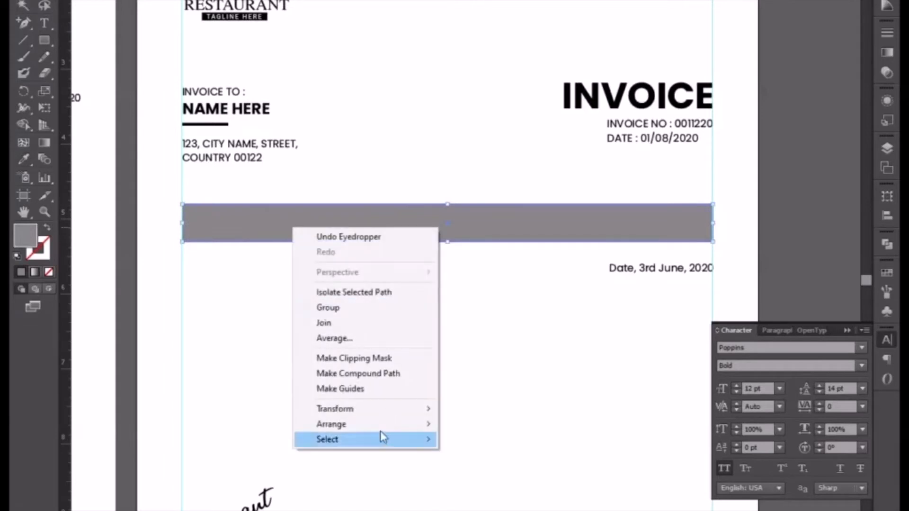
mouse_move(399, 429)
click(479, 470)
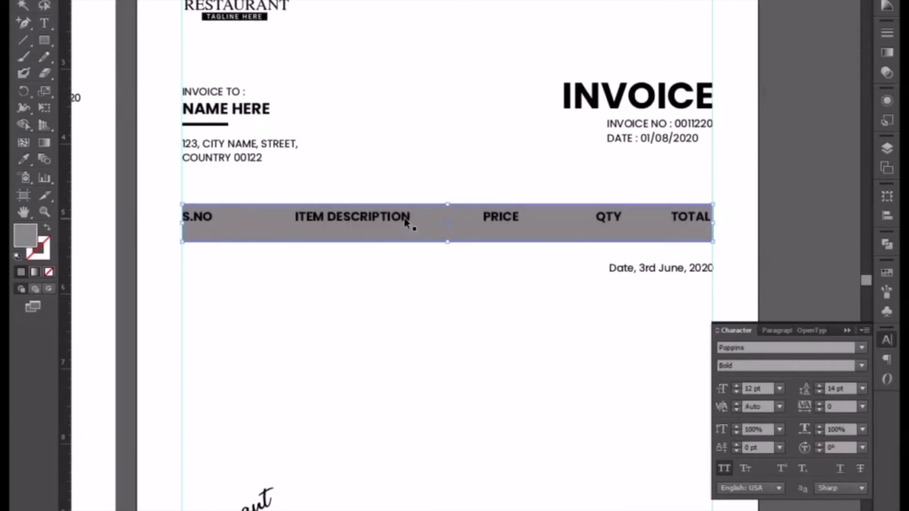
Step: Center the column heading text vertically within the grey bar
click(413, 235)
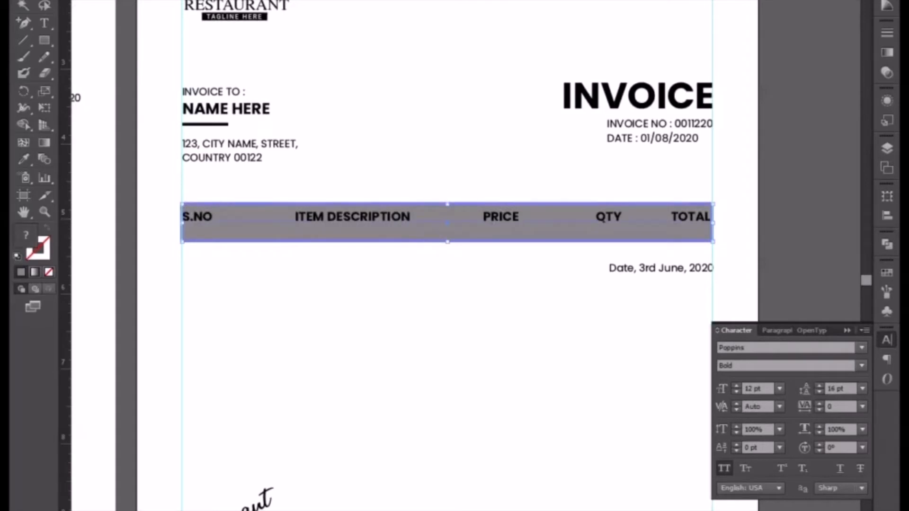
click(479, 304)
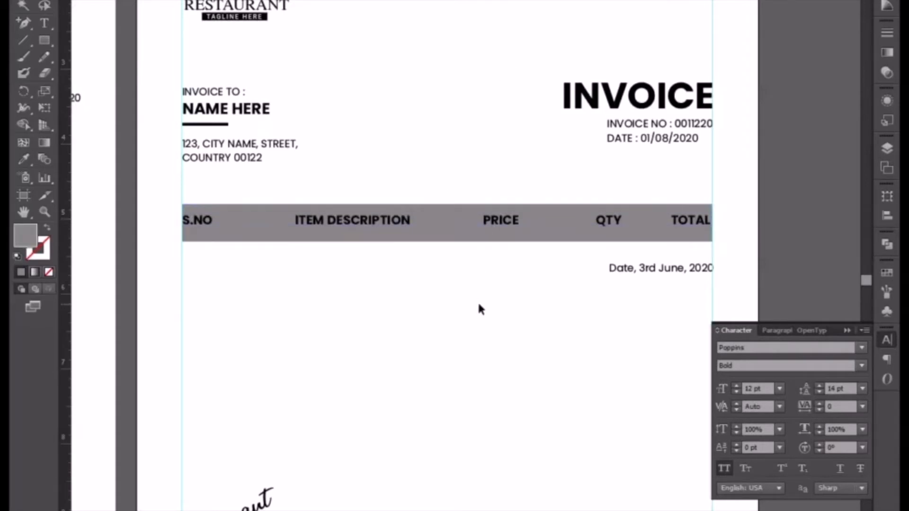
click(385, 221)
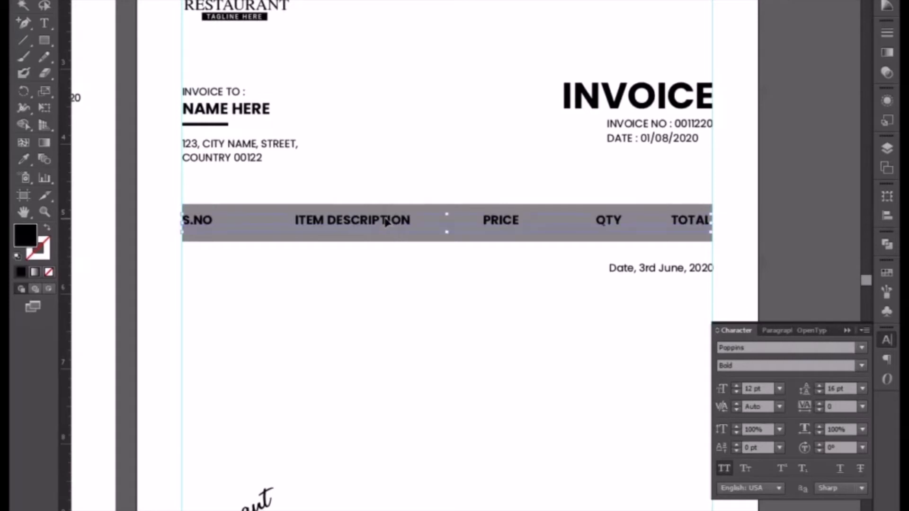
key(Down)
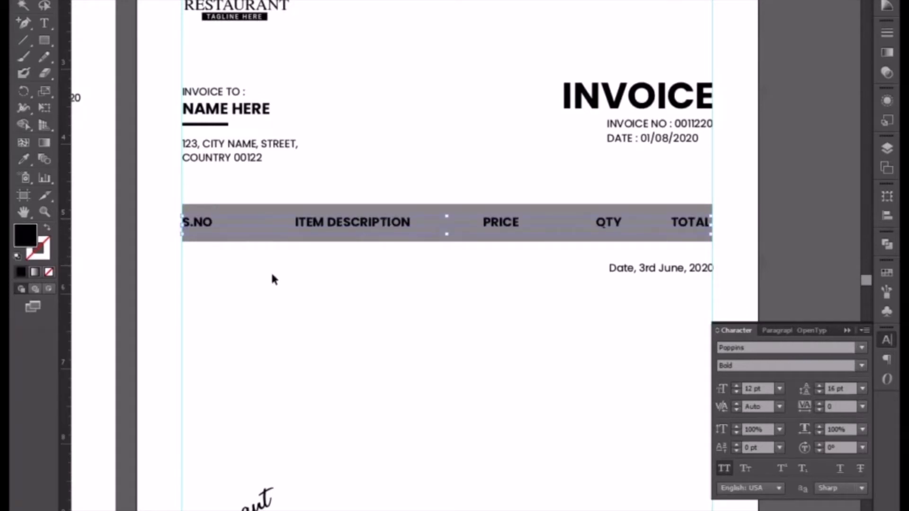
click(260, 291)
click(312, 229)
key(Down)
click(320, 306)
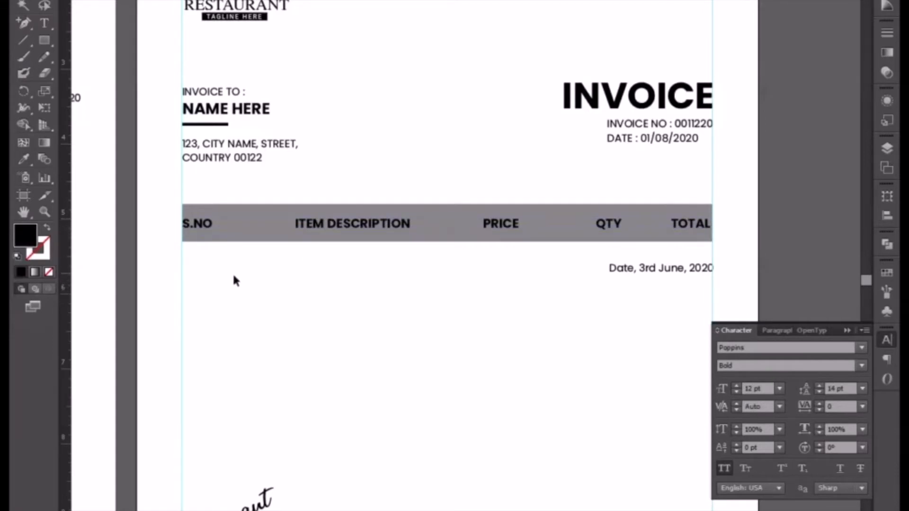
Step: Duplicate the leftover date text straight down to keep a spare copy lower on the page
drag(637, 270, 642, 305)
key(ctrl+z)
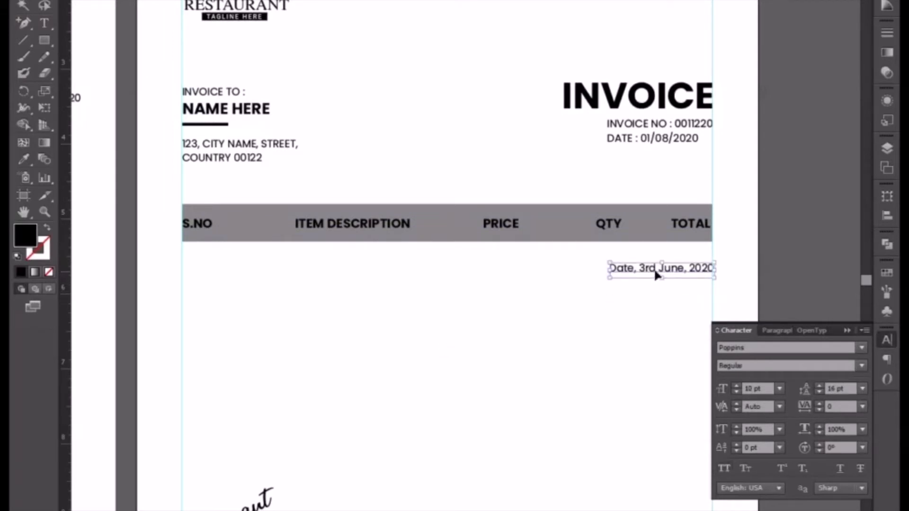
drag(655, 270, 655, 420)
Step: Replace the upper date text below the bar with the tab-separated entries "1", "first item" and "$10.00"
click(642, 269)
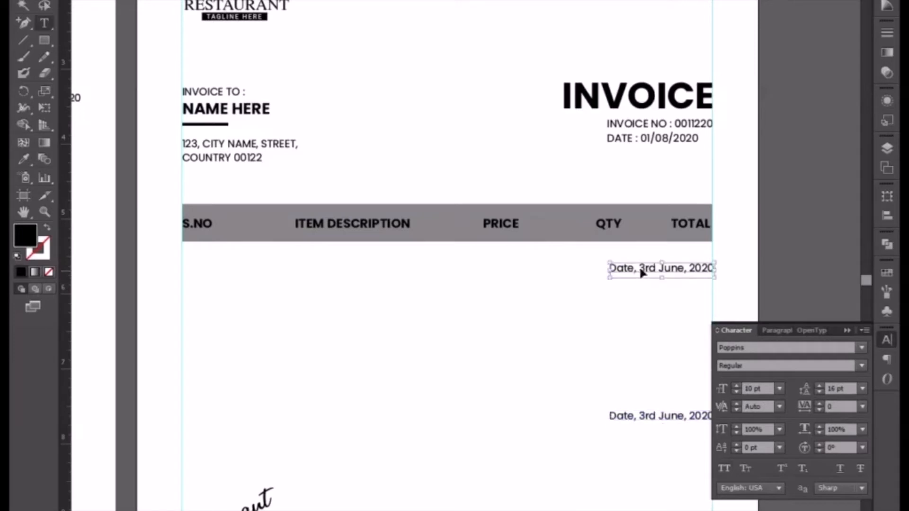
double_click(640, 268)
key(ctrl+a)
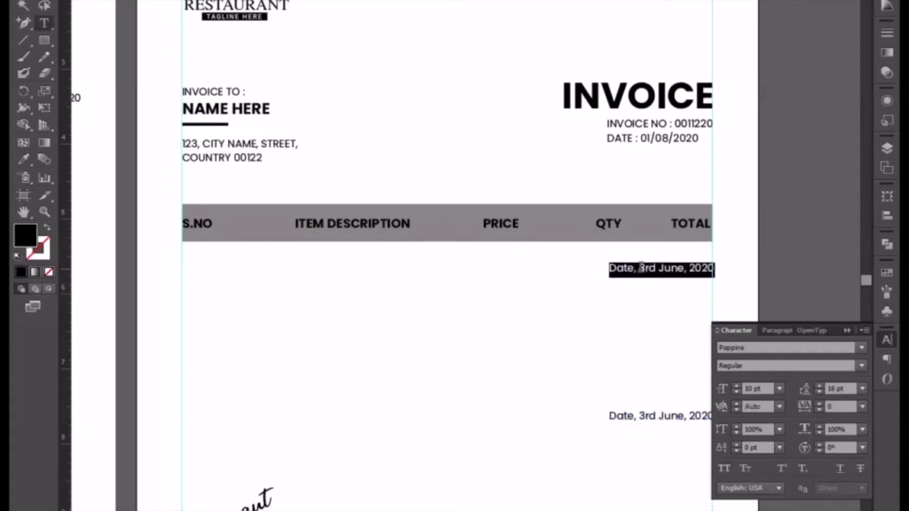
text(1)
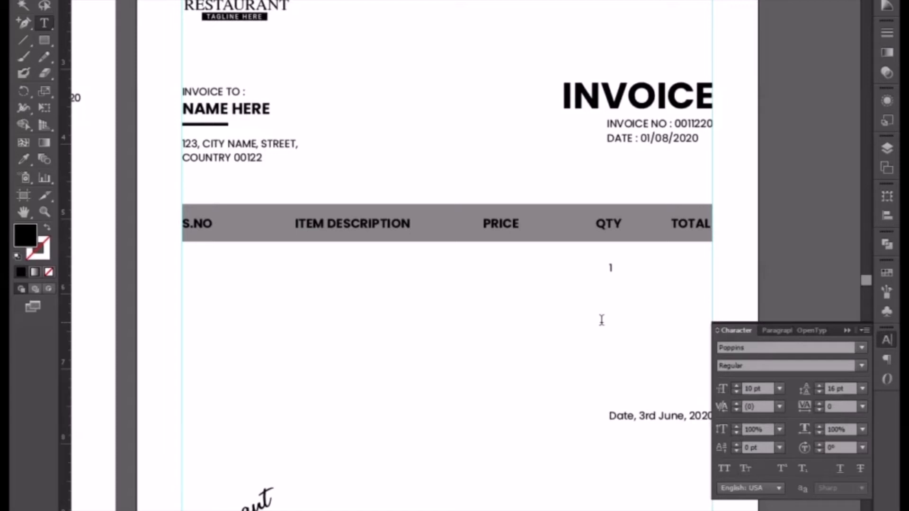
text(first item)
text($10.00)
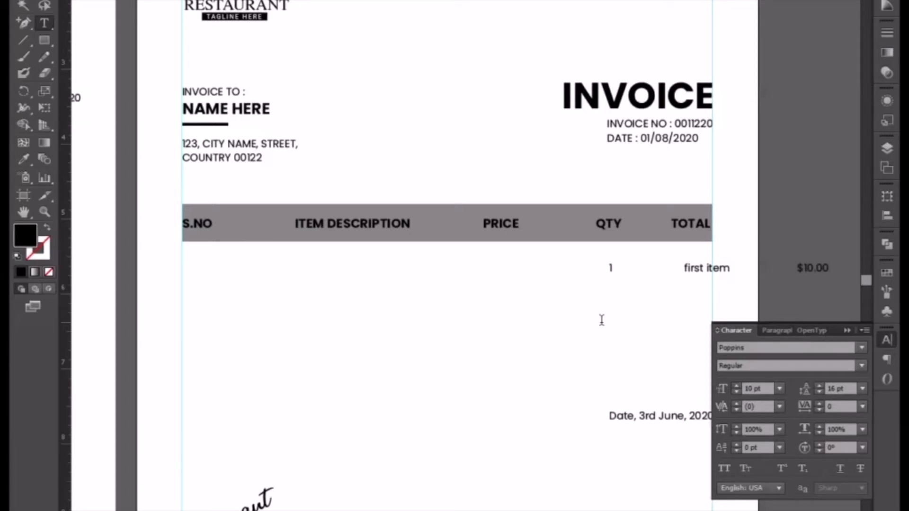
Step: Add the tab-separated quantity "1" and total "$10.00" to the end of the item row
key(Tab)
text(1)
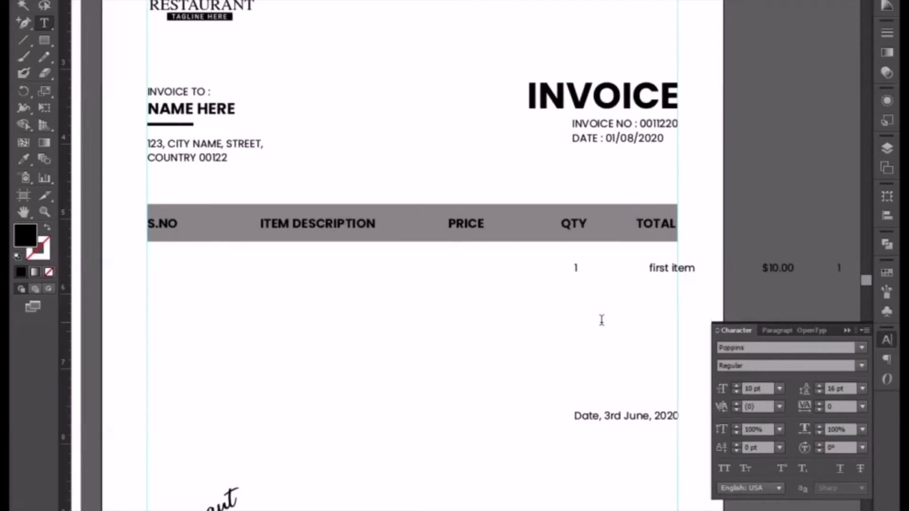
key(Tab)
key(Tab)
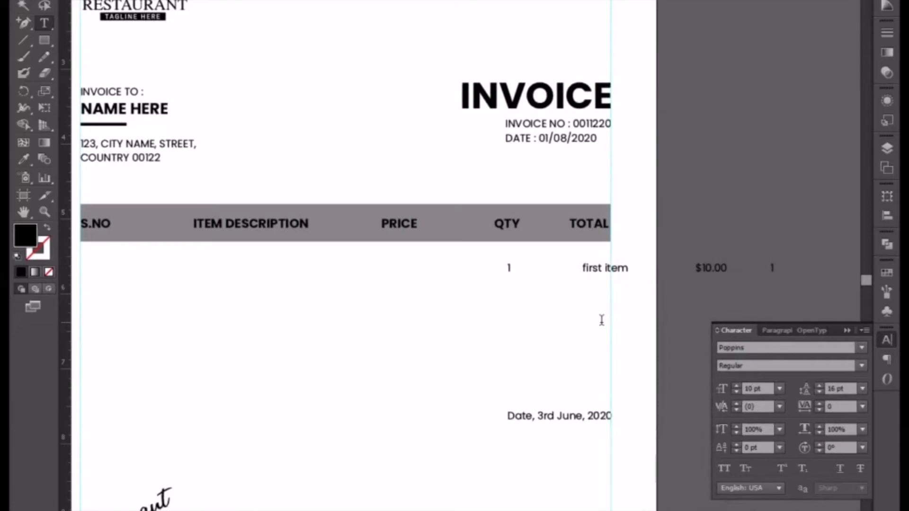
text($10.00)
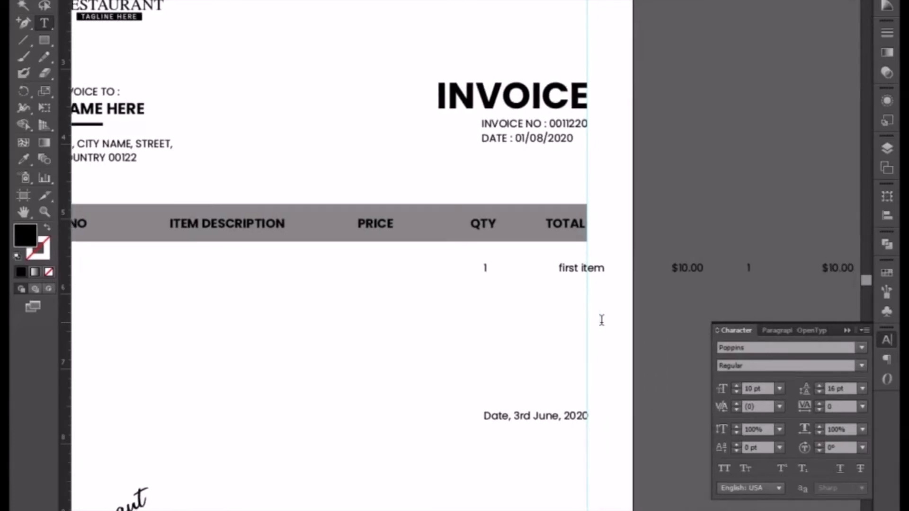
Step: Set the item row text to All Caps
click(23, 6)
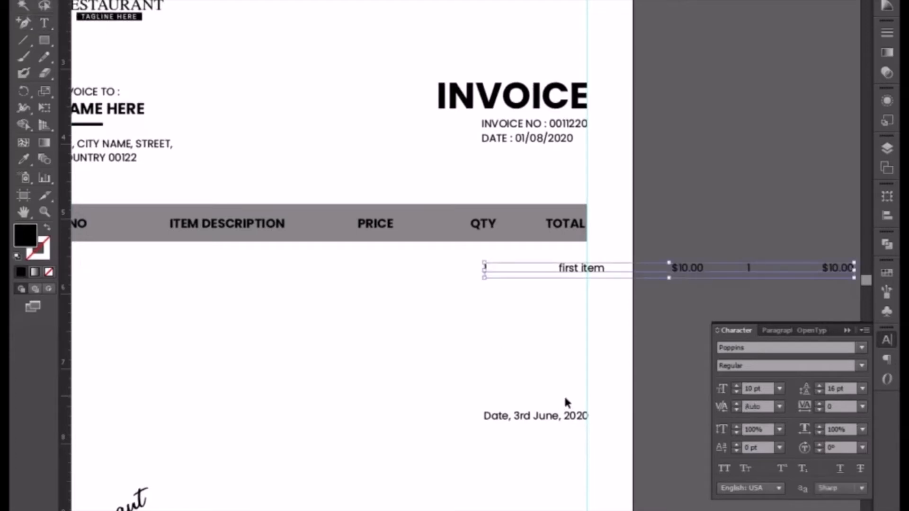
click(723, 468)
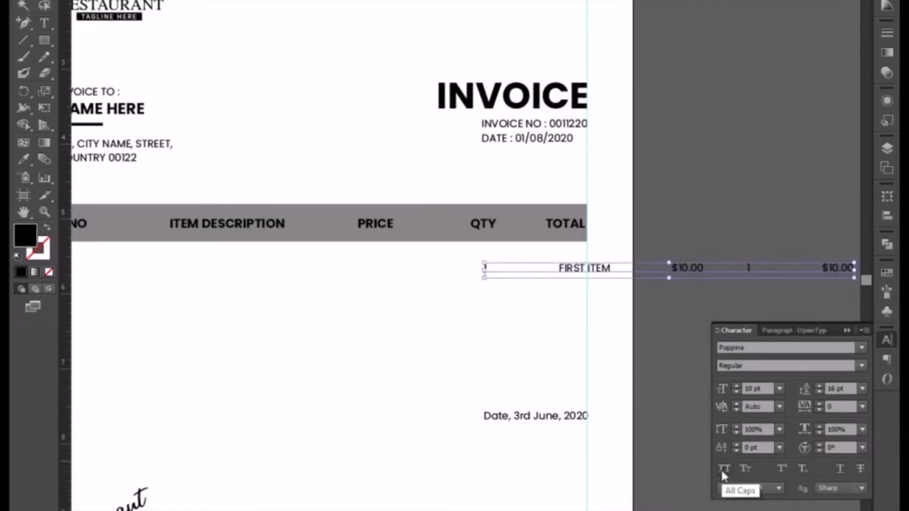
click(349, 335)
Step: Move the item row under the heading bar so its number sits beneath S.NO, and close the character settings
scroll(482, 327, left, 4)
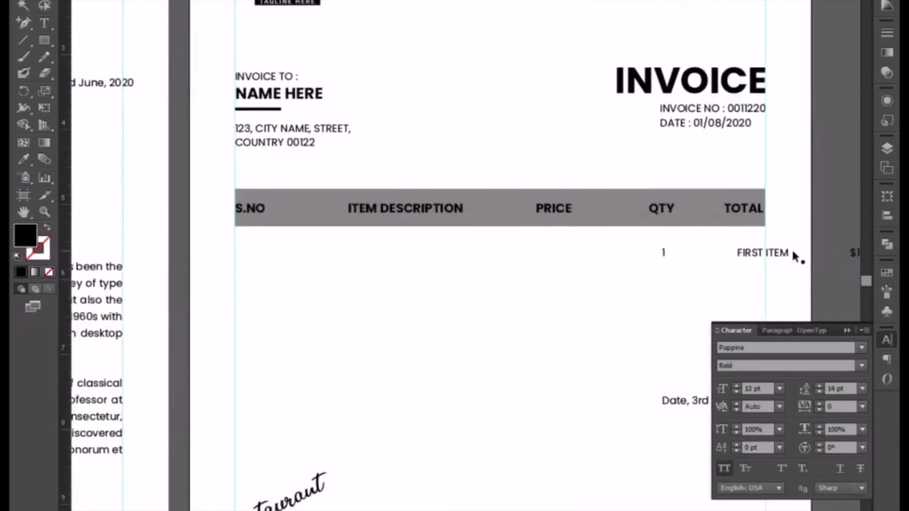
drag(795, 257, 392, 241)
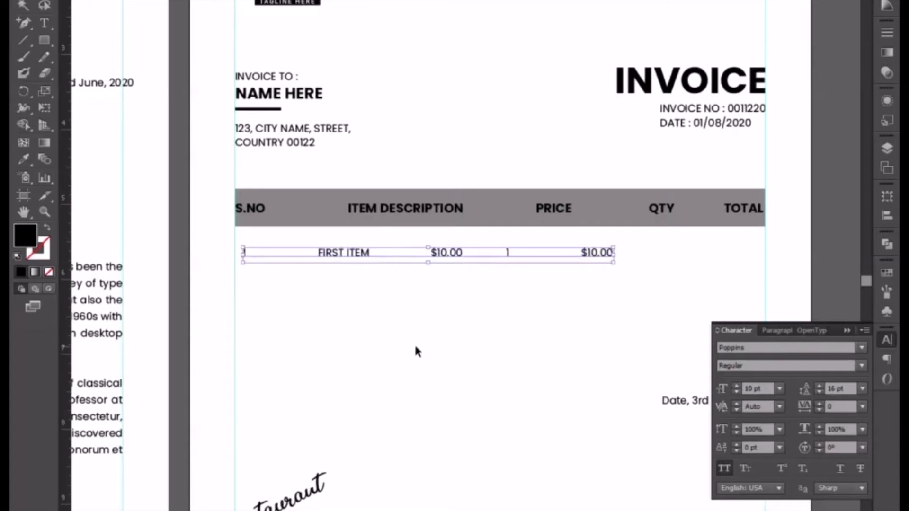
key(Right)
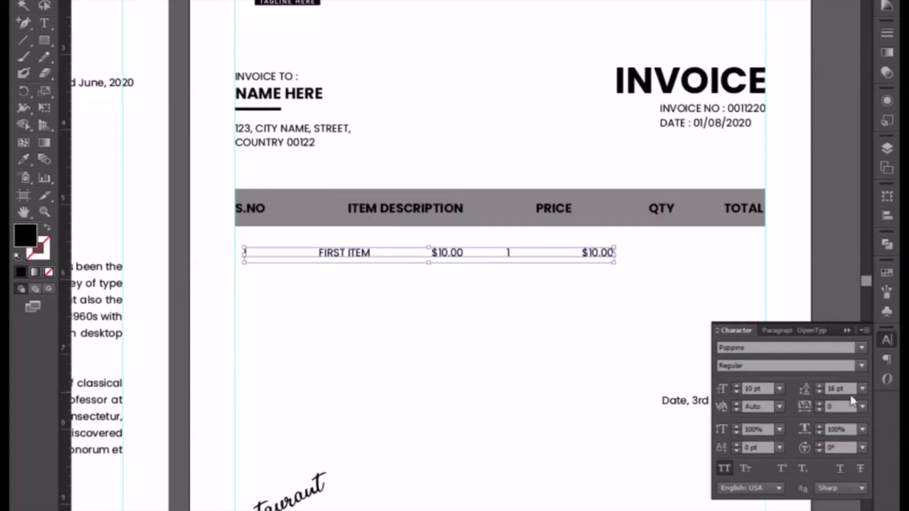
click(852, 331)
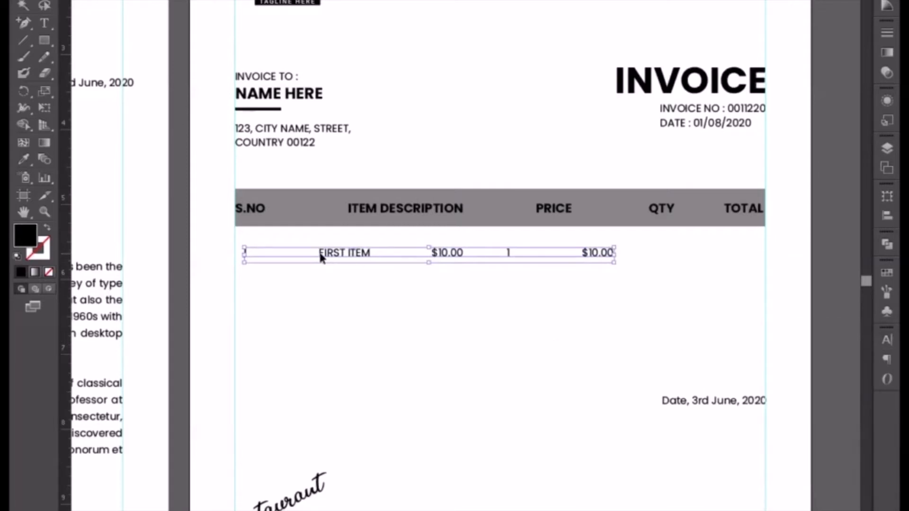
Step: Adjust the tabs in the item row so the description, price, quantity and total line up under their column headings
key(t)
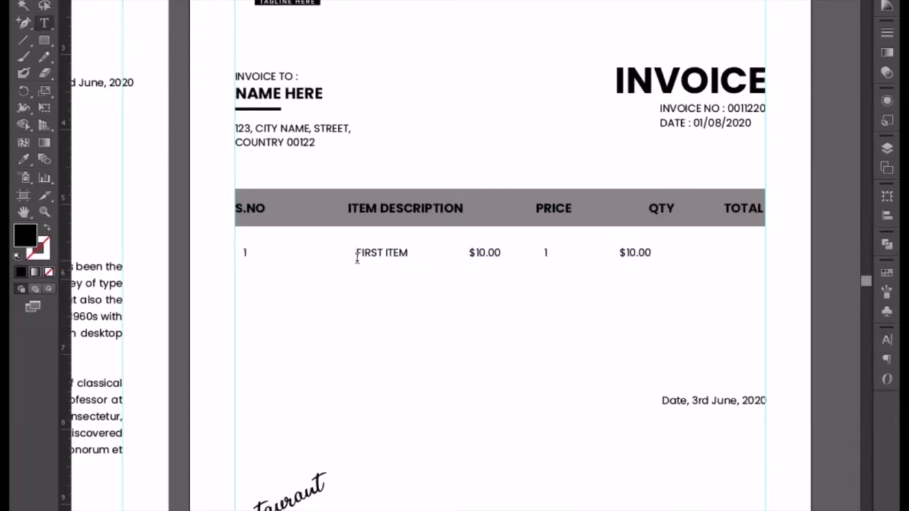
click(356, 260)
key(Tab)
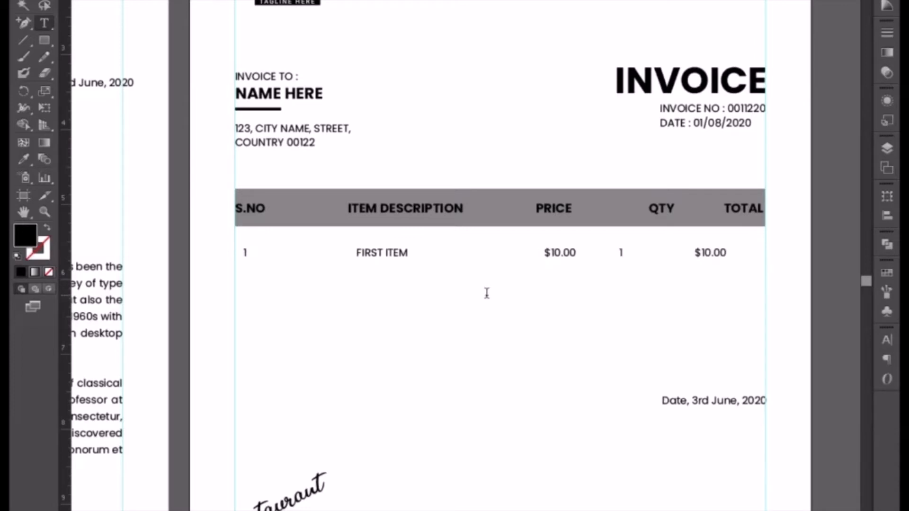
key(BackSpace)
key(Tab)
click(618, 253)
key(Tab)
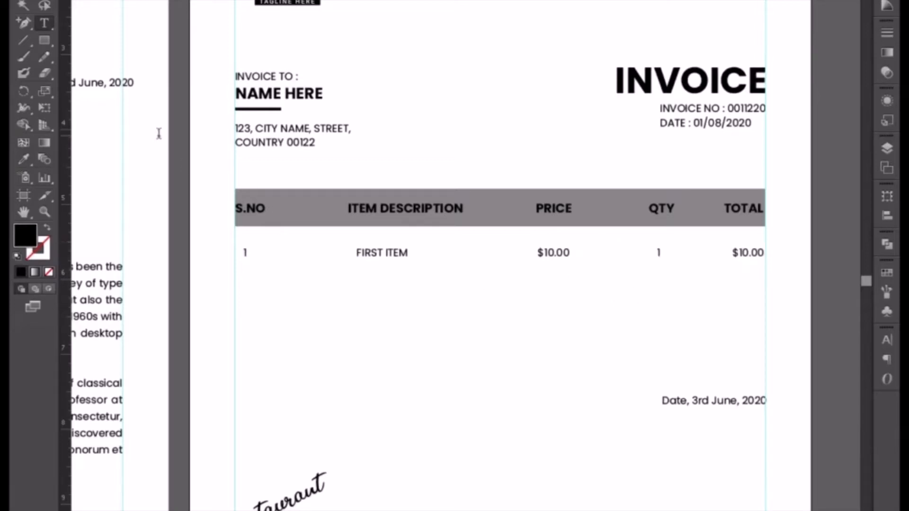
key(Escape)
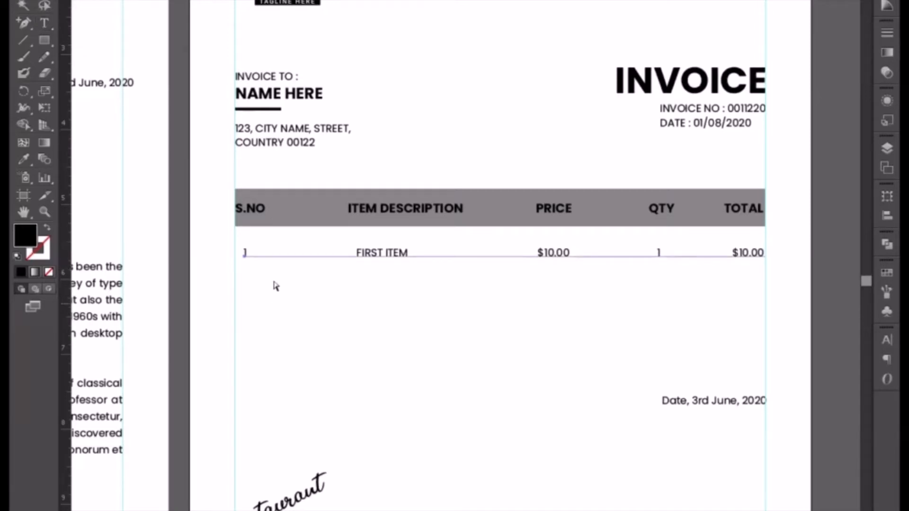
Step: Duplicate the grey heading bar directly below it so the copy sits behind the first item row
click(300, 221)
click(308, 196)
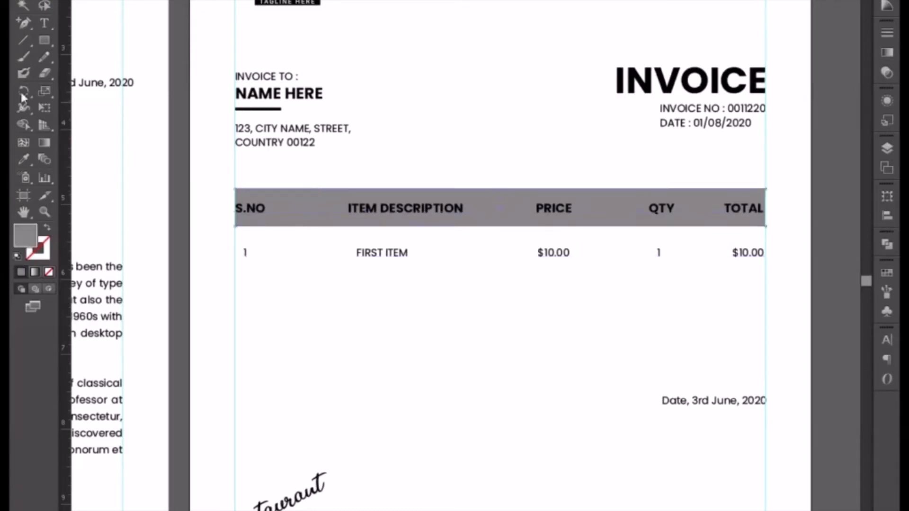
click(26, 5)
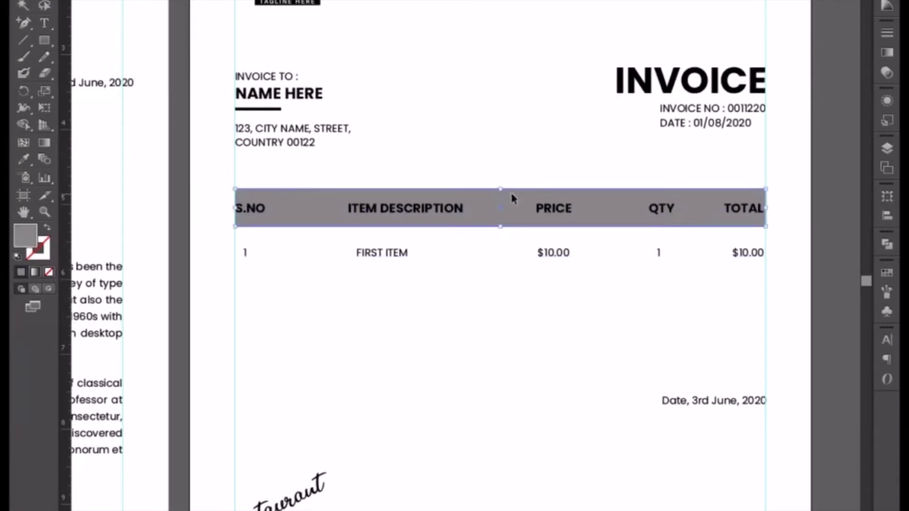
shift+click(515, 234)
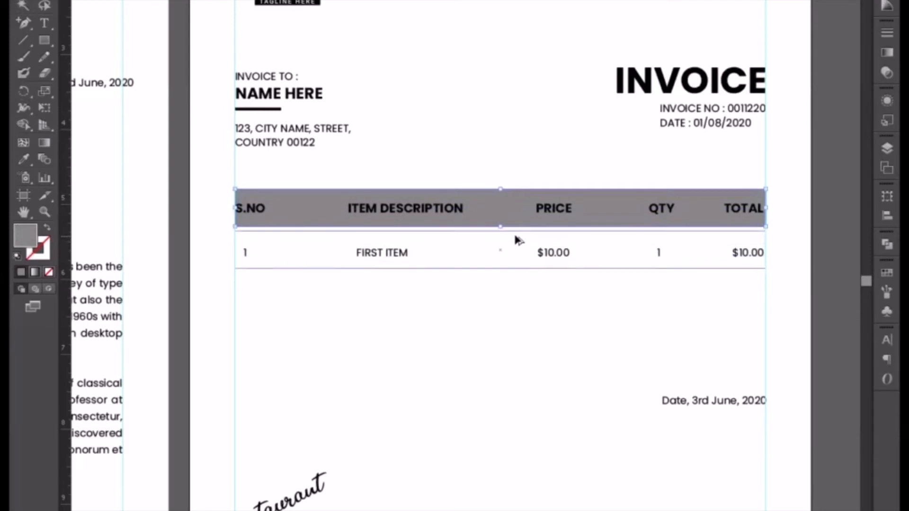
drag(515, 234, 518, 240)
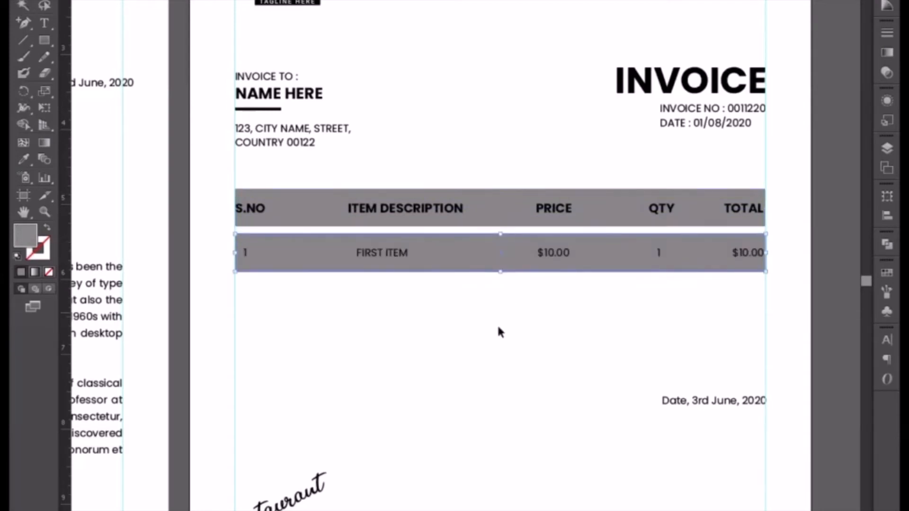
Step: Nudge the copied grey bar and the item row text so the text sits vertically centred in the bar
shift+click(430, 251)
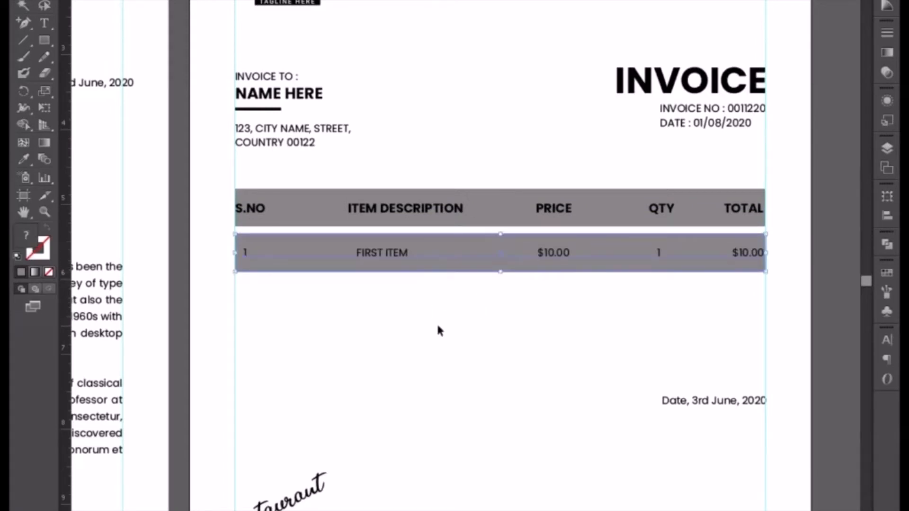
click(437, 326)
click(431, 268)
key(Down)
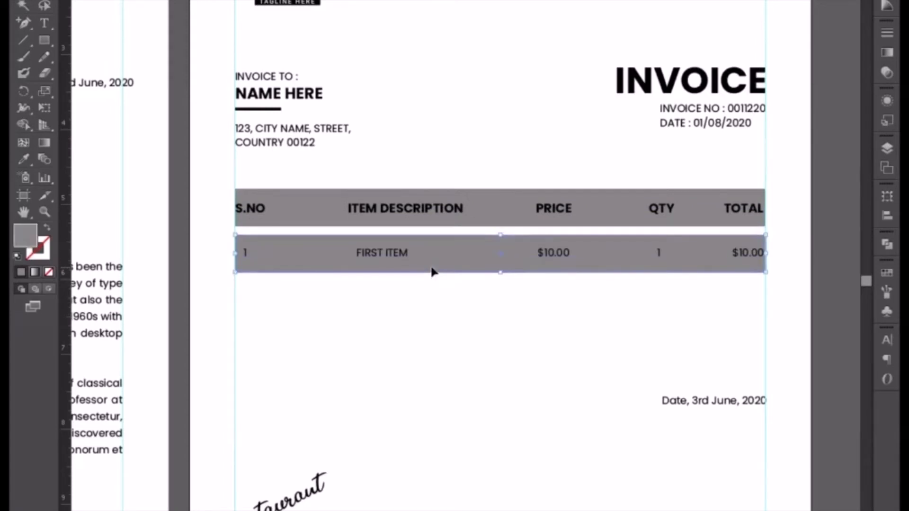
key(ctrl+plus)
drag(452, 315, 367, 235)
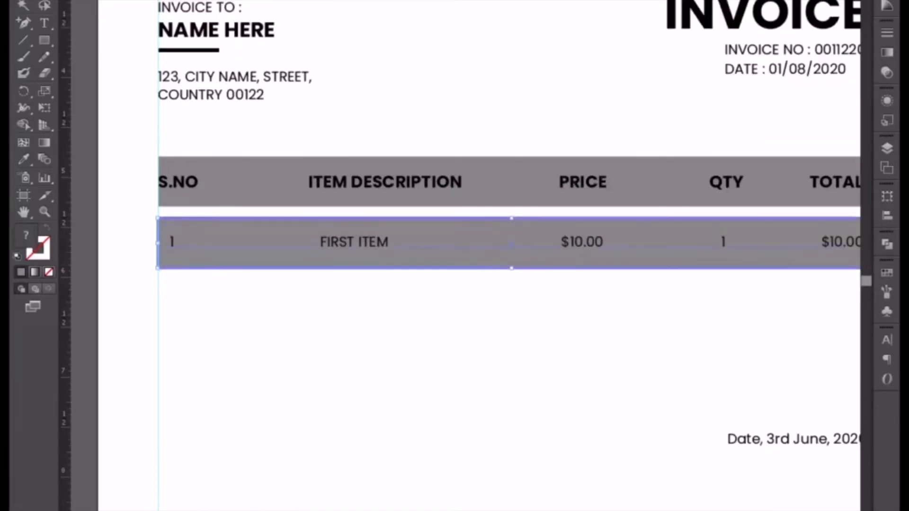
click(505, 307)
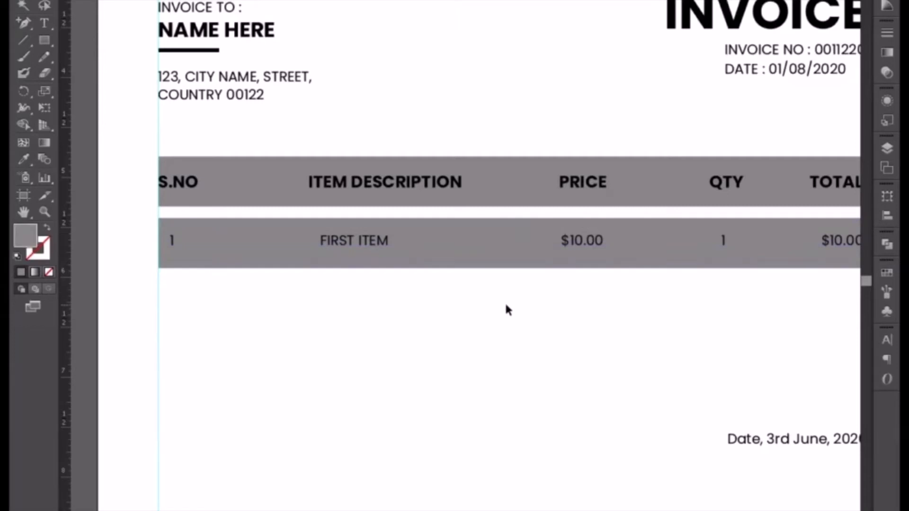
Step: Draw a straight line with the Pen tool along the item bar's full bottom edge, with a grey stroke and no fill
click(26, 24)
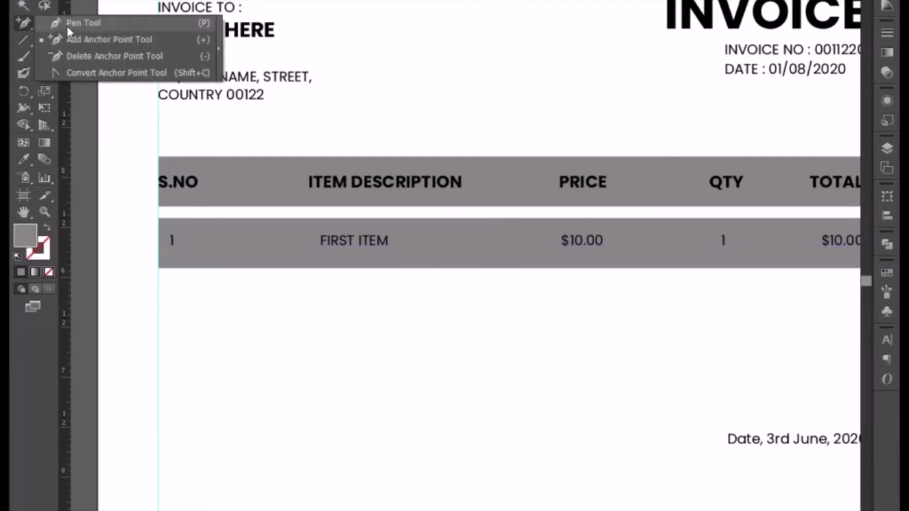
click(66, 27)
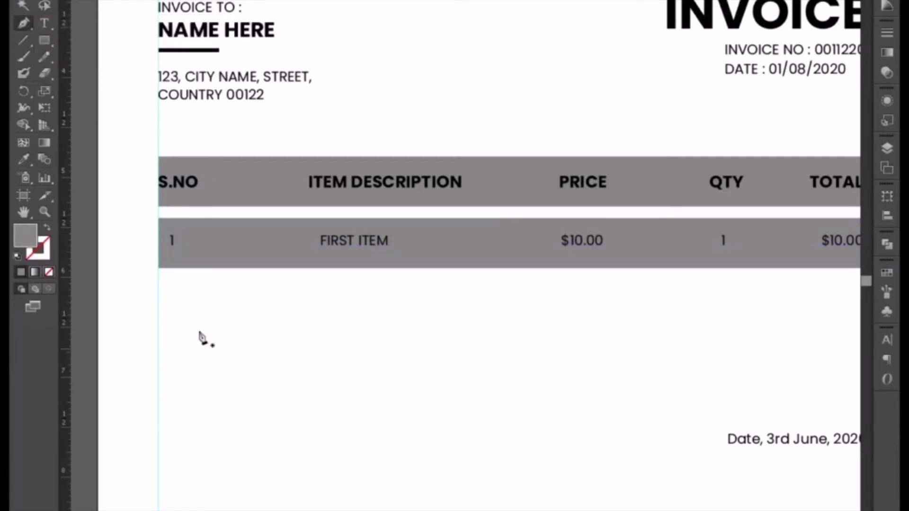
click(158, 268)
scroll(477, 374, right, 6)
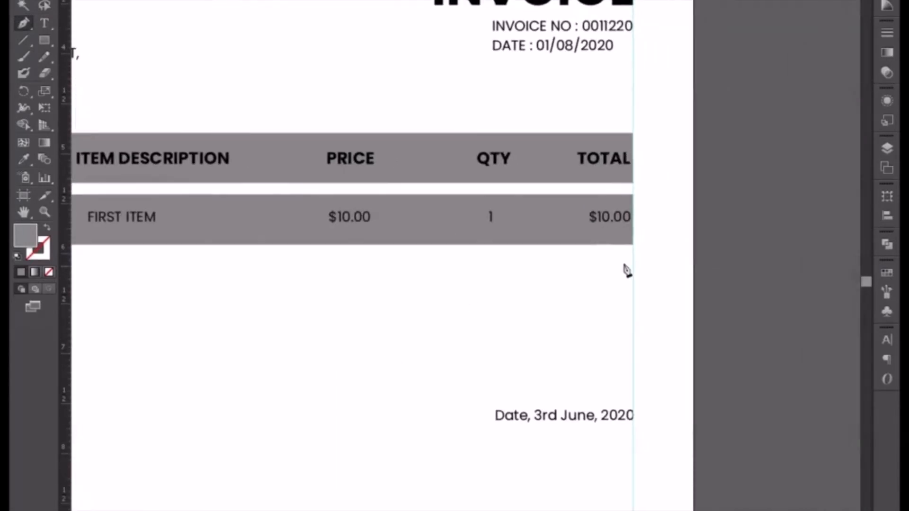
click(633, 245)
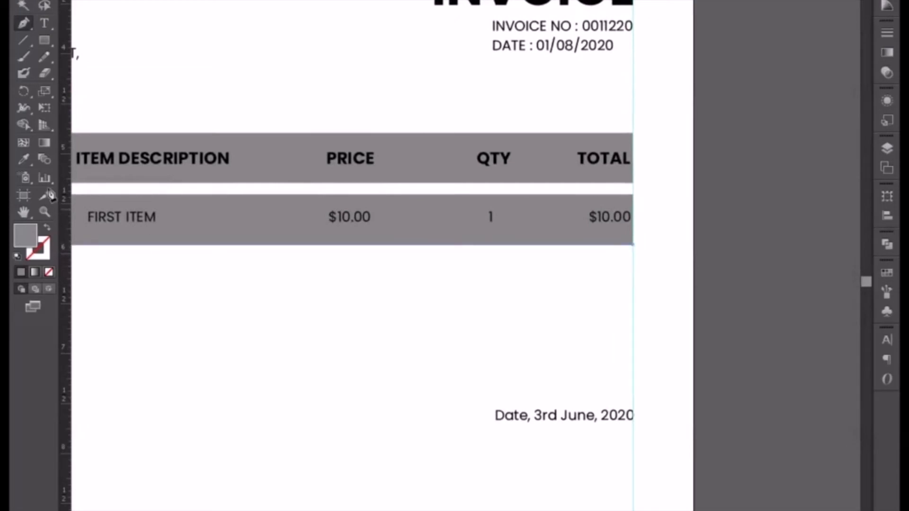
click(47, 228)
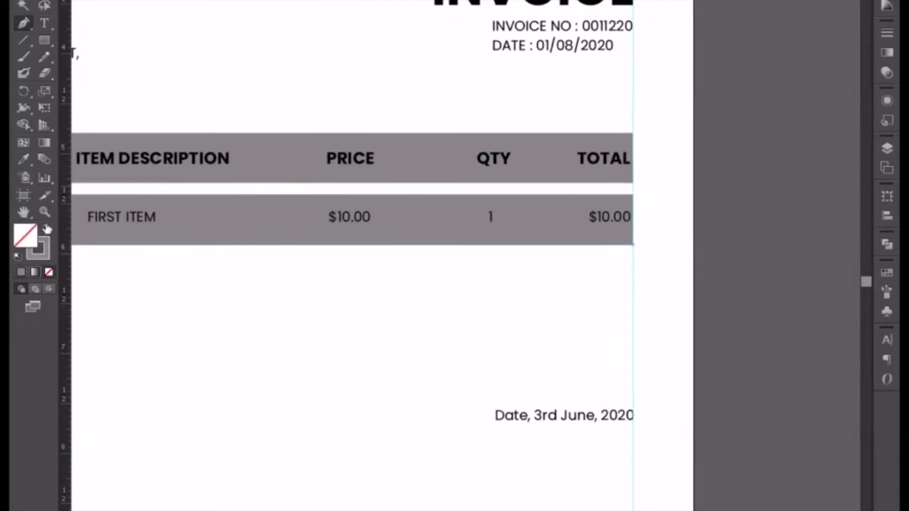
Step: Set the stroke weight of the line under the item row to 2 pt
click(23, 1)
drag(247, 375, 446, 361)
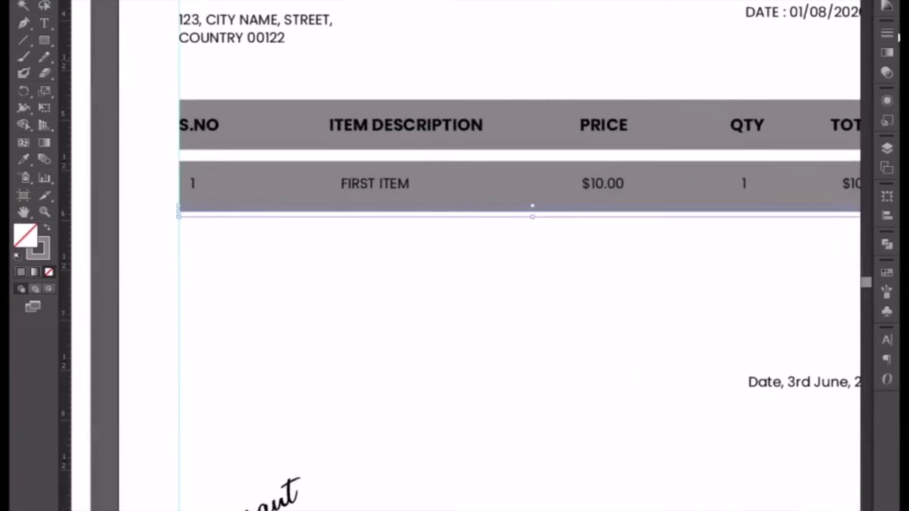
click(888, 33)
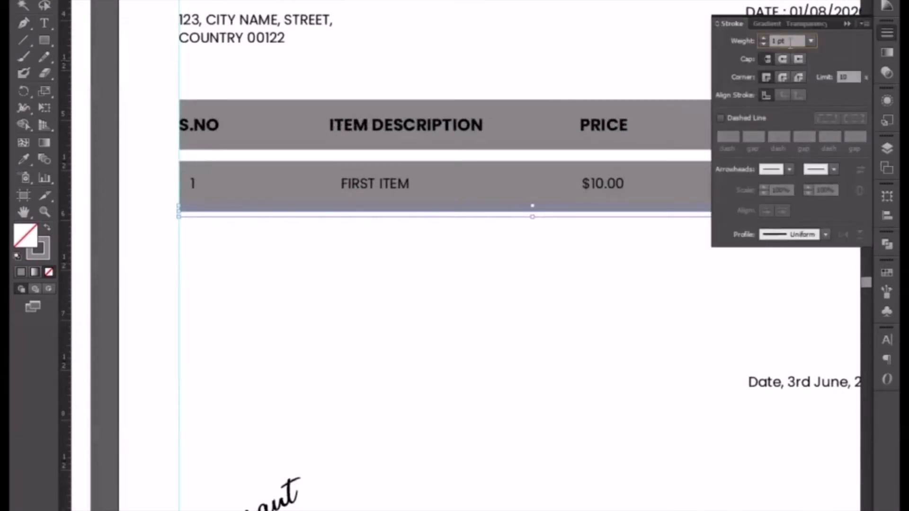
key(Up)
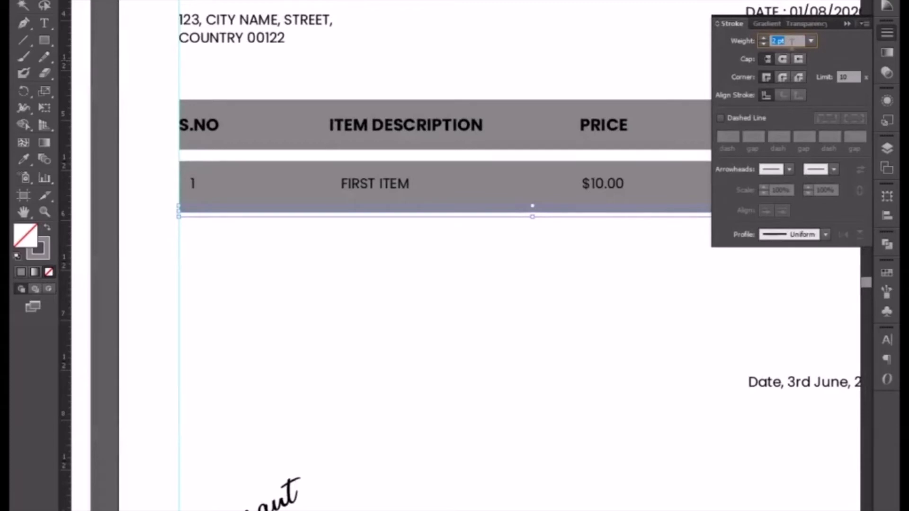
click(847, 18)
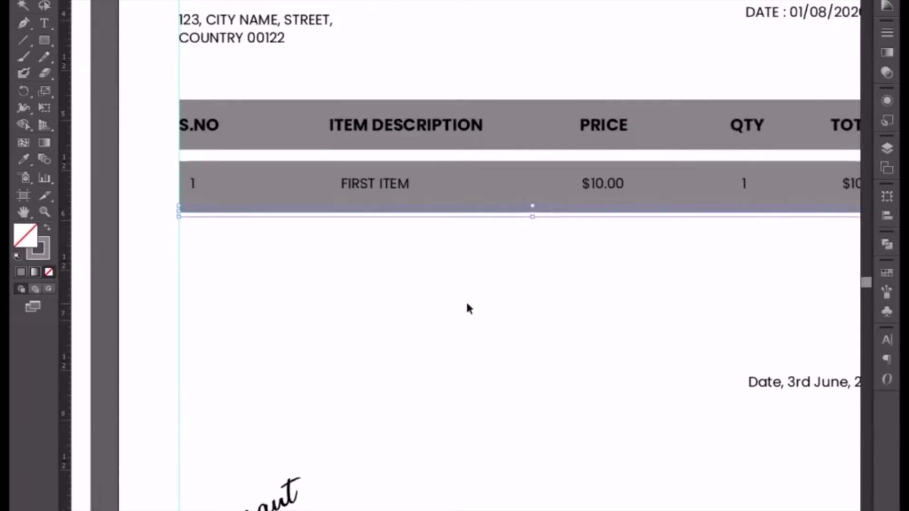
click(558, 286)
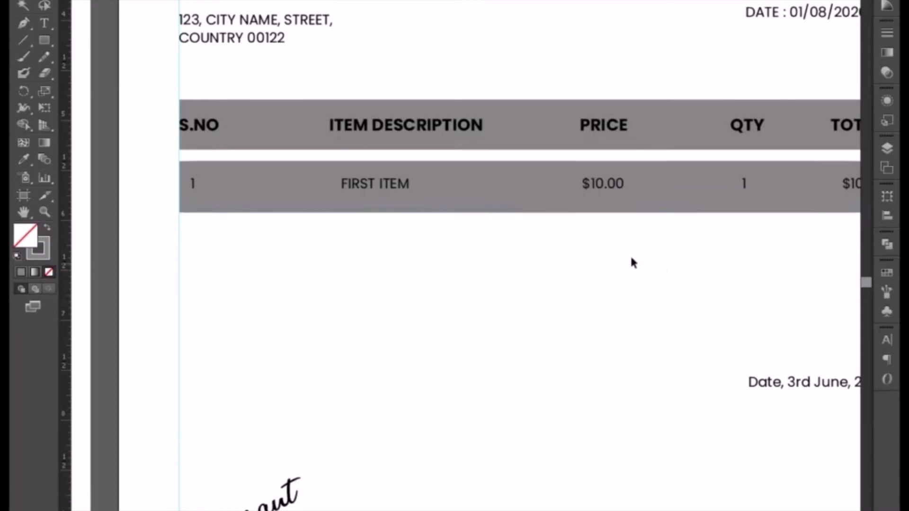
Step: Duplicate the item row with its text, grey bar and line downward to make four stacked rows
drag(659, 264, 256, 186)
scroll(418, 303, down, 2)
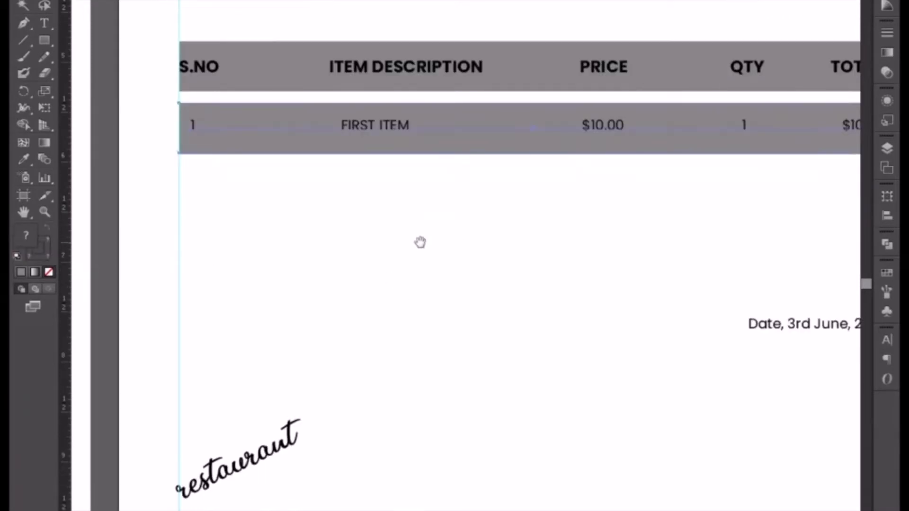
drag(440, 130, 440, 182)
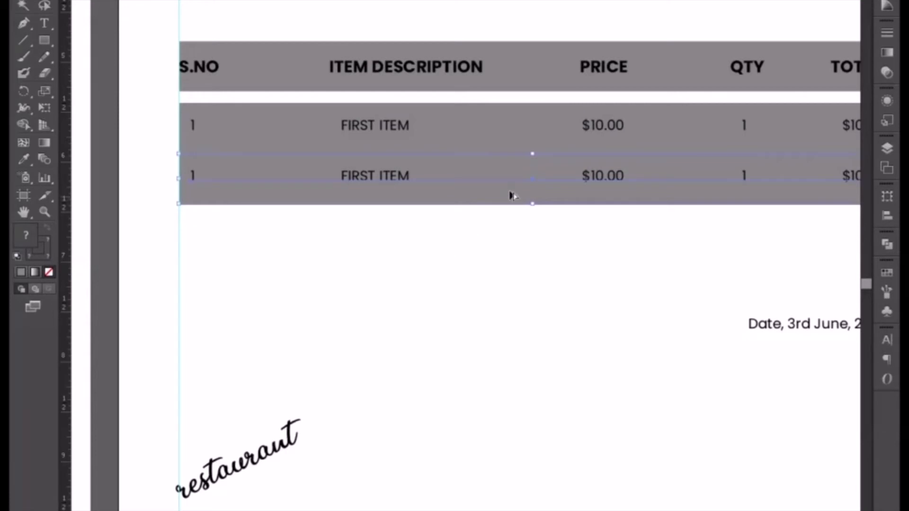
drag(511, 192, 497, 283)
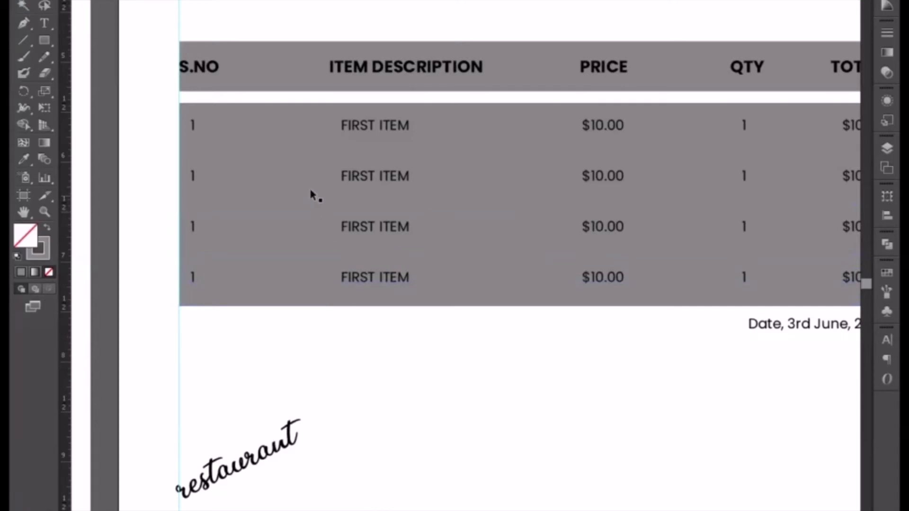
Step: Delete the grey bars behind the first three item rows, keeping the text and separator lines
click(306, 176)
click(296, 194)
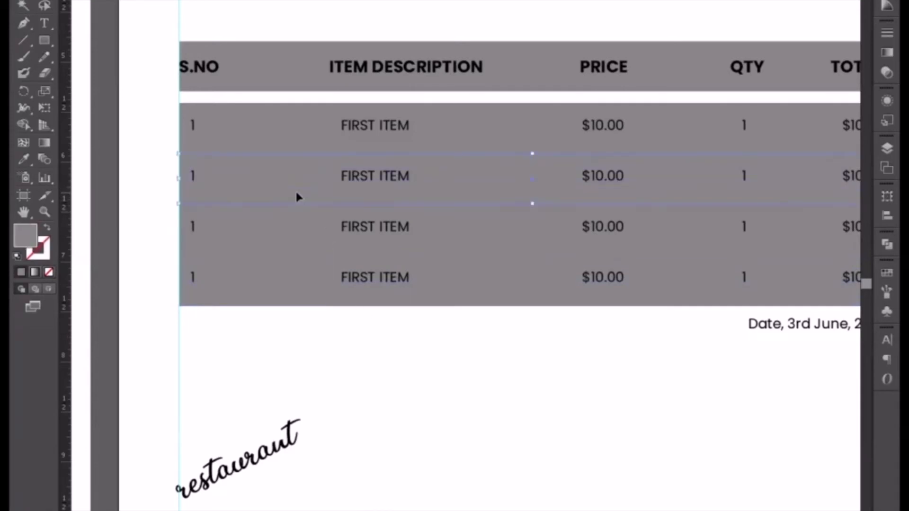
key(Delete)
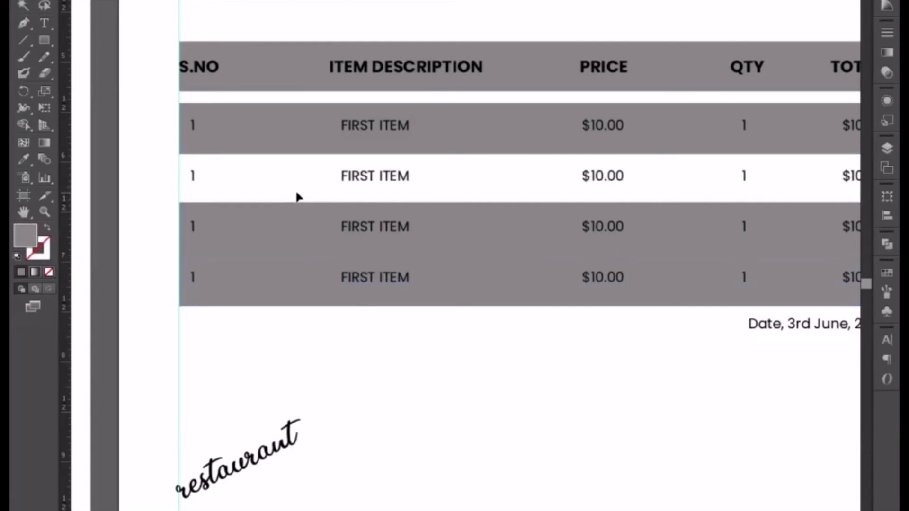
click(280, 122)
click(283, 112)
key(Delete)
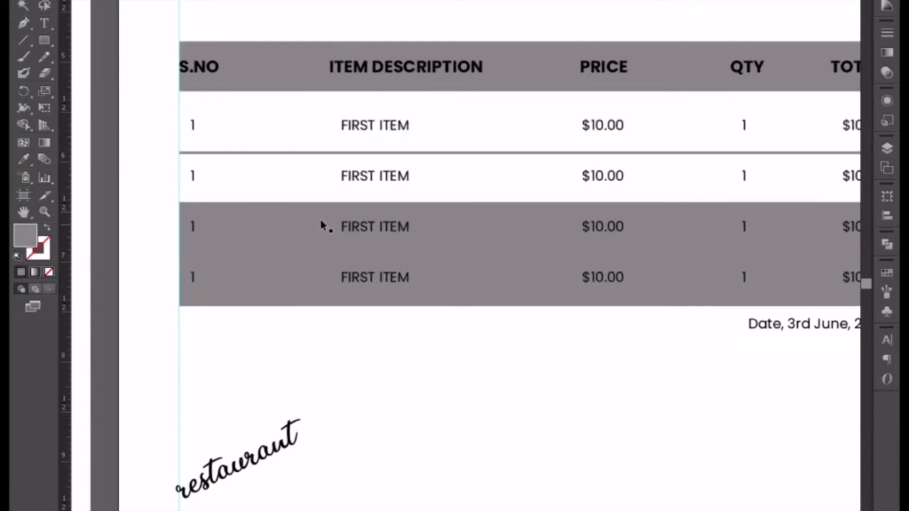
click(312, 205)
key(Delete)
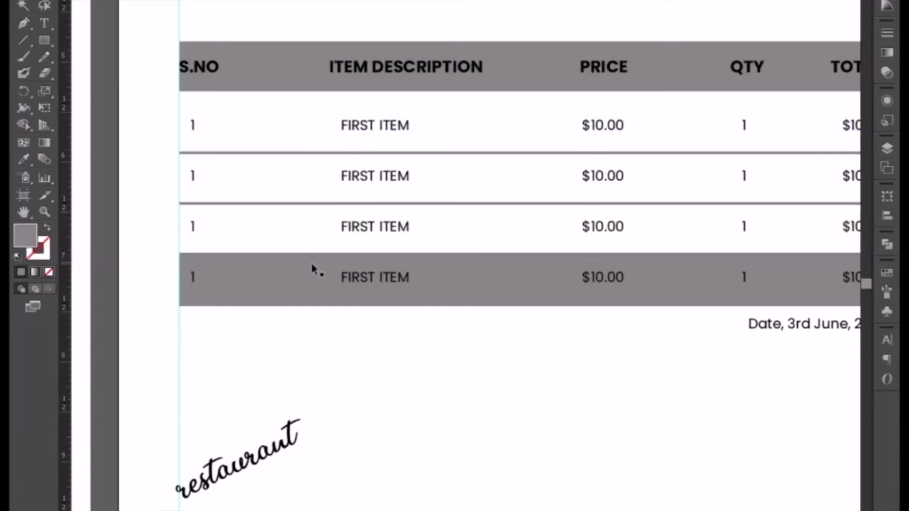
Step: Nudge the second item row's text down to centre it between its separator lines
click(371, 179)
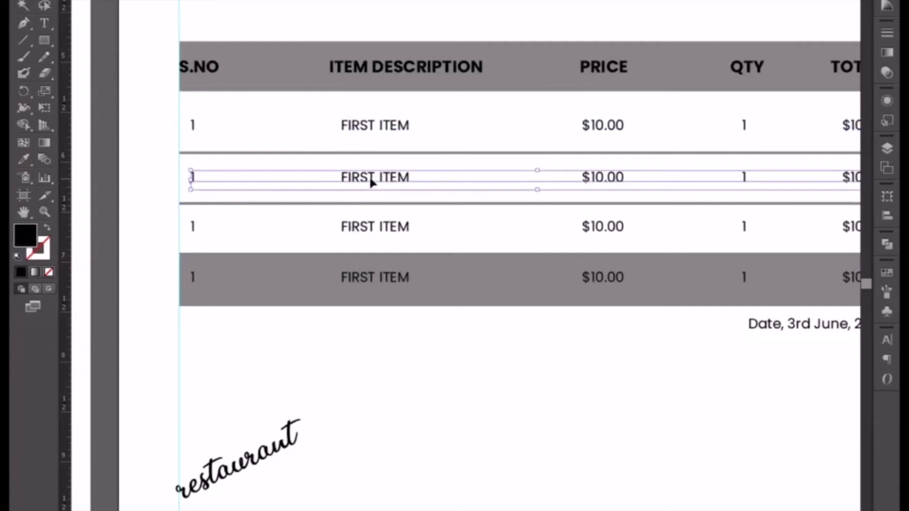
key(Down)
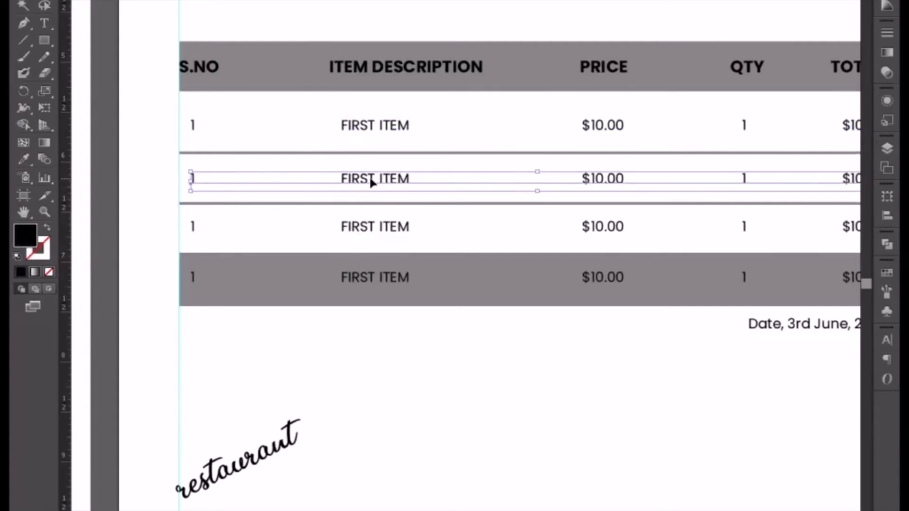
click(414, 343)
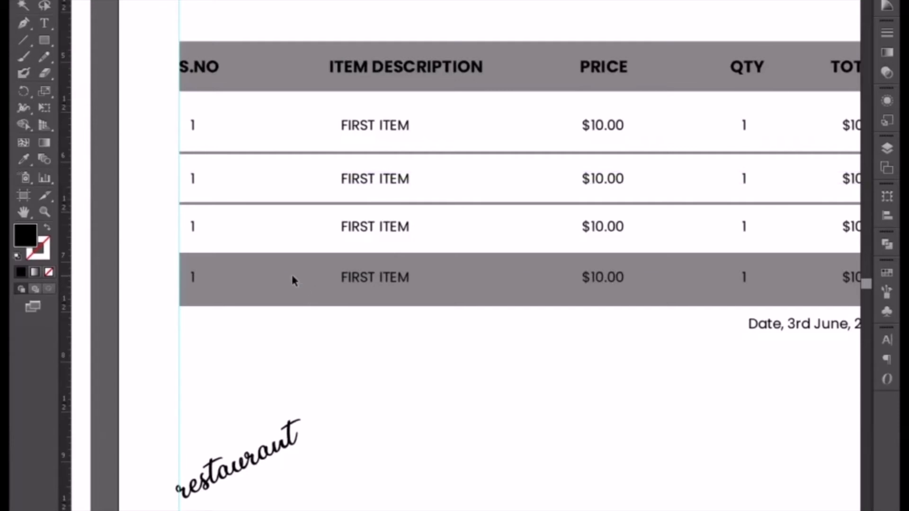
Step: Delete the grey bar behind the fourth item row
click(293, 278)
click(302, 259)
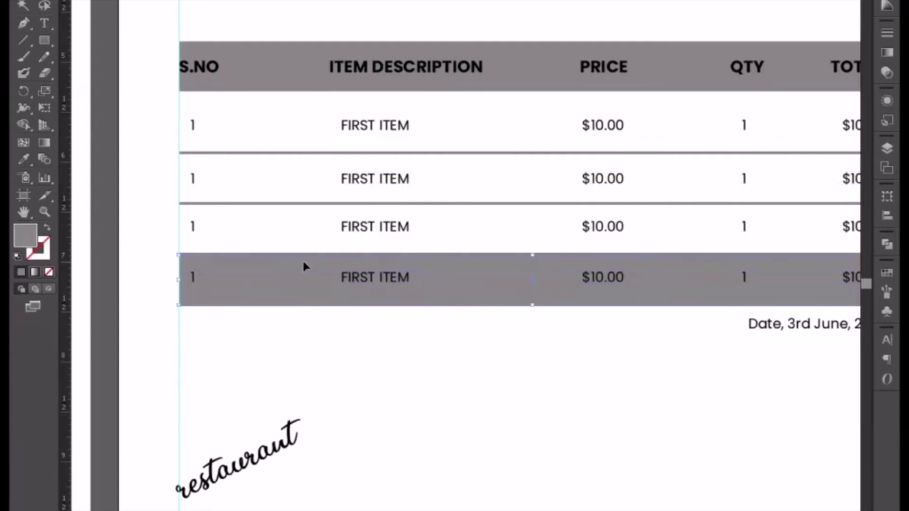
key(Delete)
Step: Nudge the text of the third and fourth item rows slightly down to centre it between the separator lines
click(402, 227)
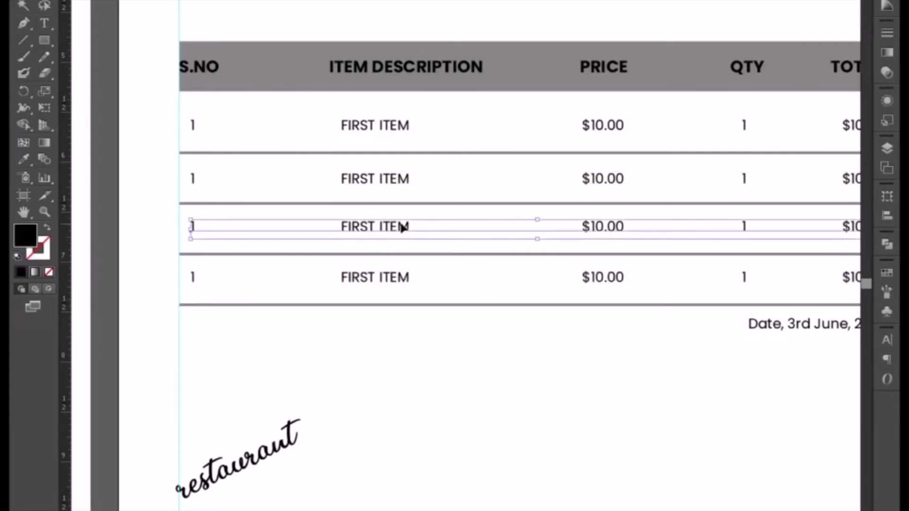
click(387, 281)
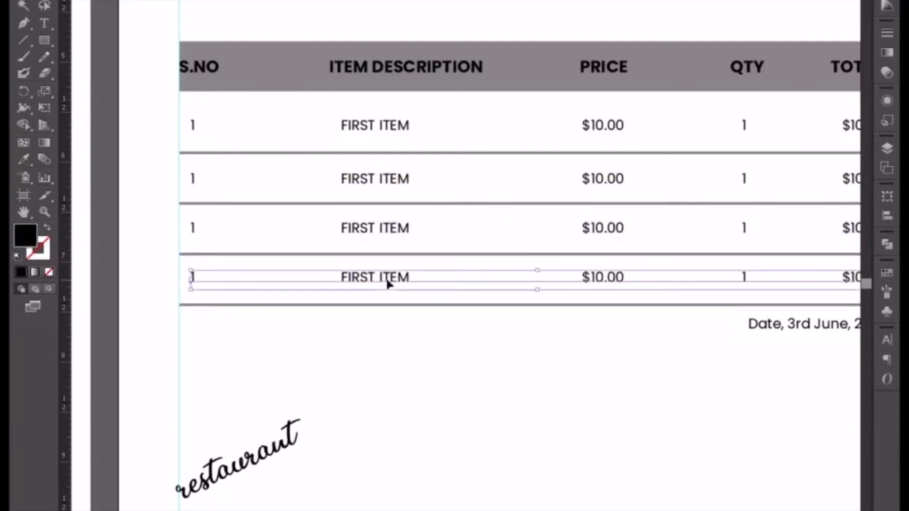
click(415, 388)
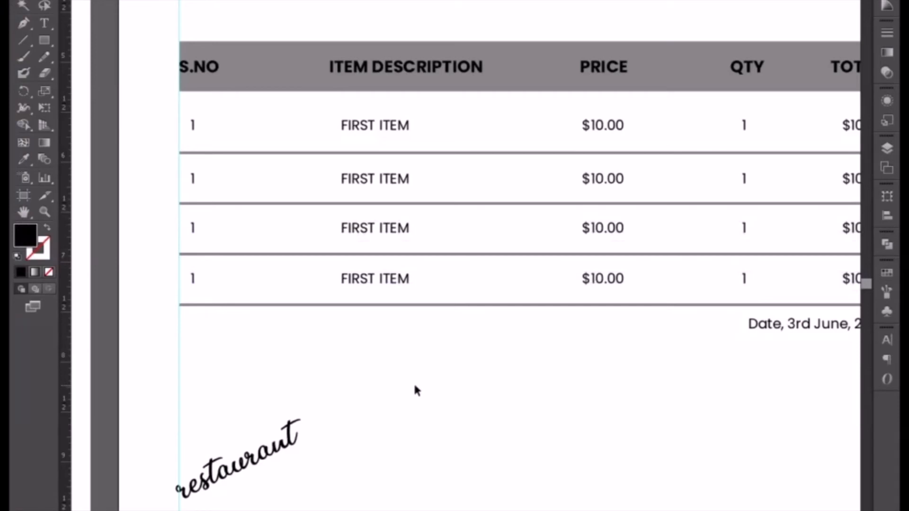
Step: Duplicate the fourth item row's text and separator lines directly below to add a fifth row
scroll(359, 326, down, 1)
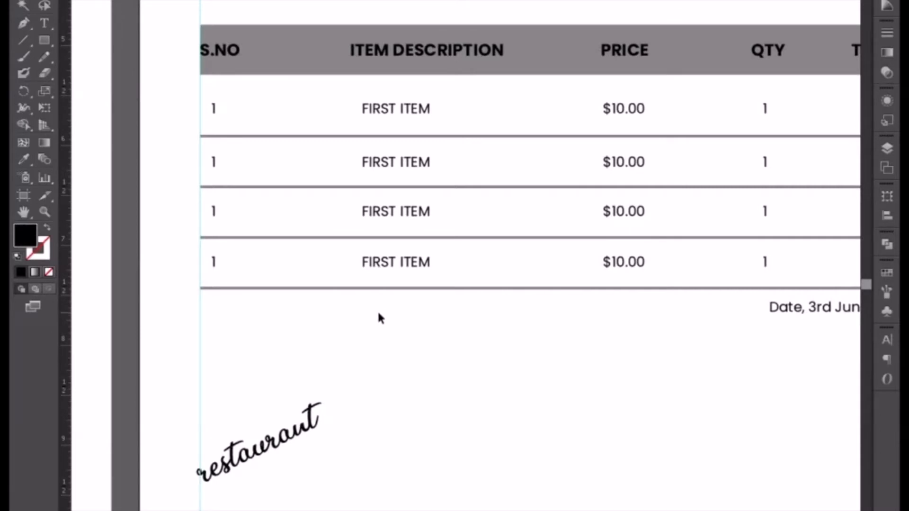
drag(175, 242, 260, 296)
drag(166, 235, 240, 290)
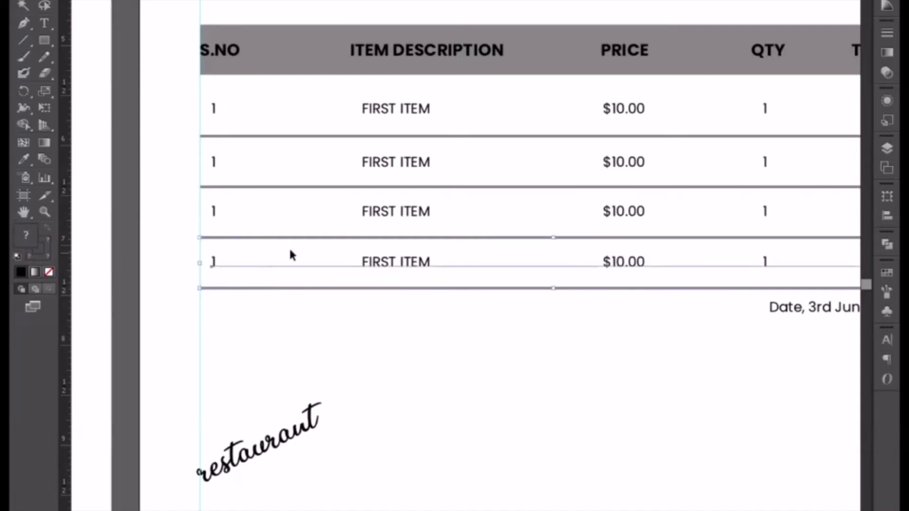
drag(298, 243, 288, 289)
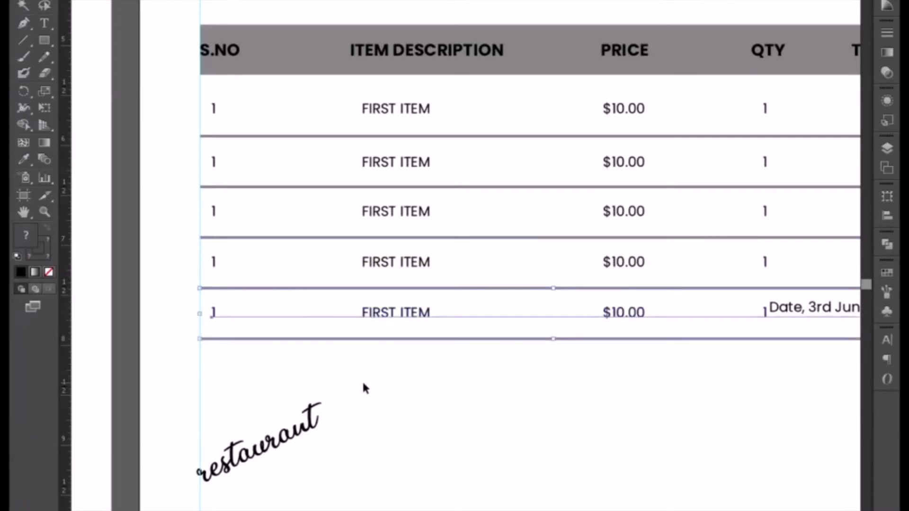
Step: Duplicate the fifth item row directly below to add a sixth row, and delete the doubled separator line between them
drag(380, 315, 377, 367)
click(396, 428)
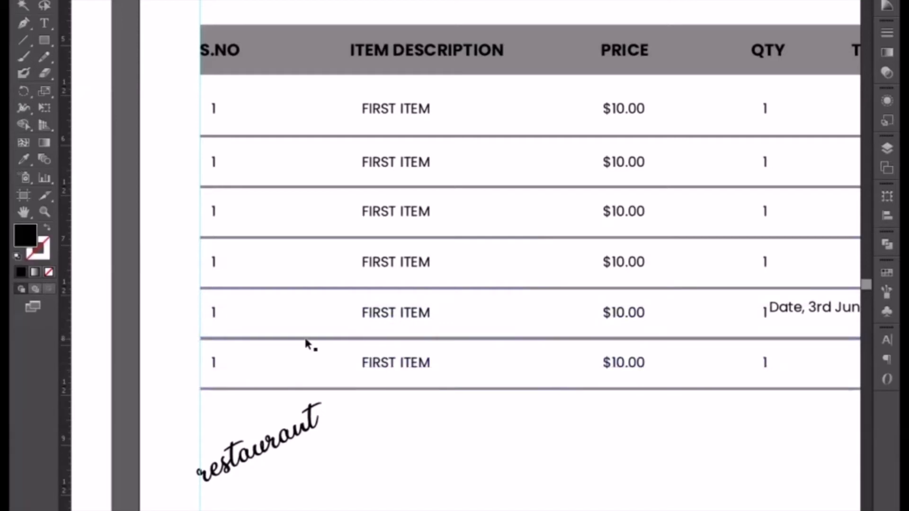
click(305, 339)
key(Delete)
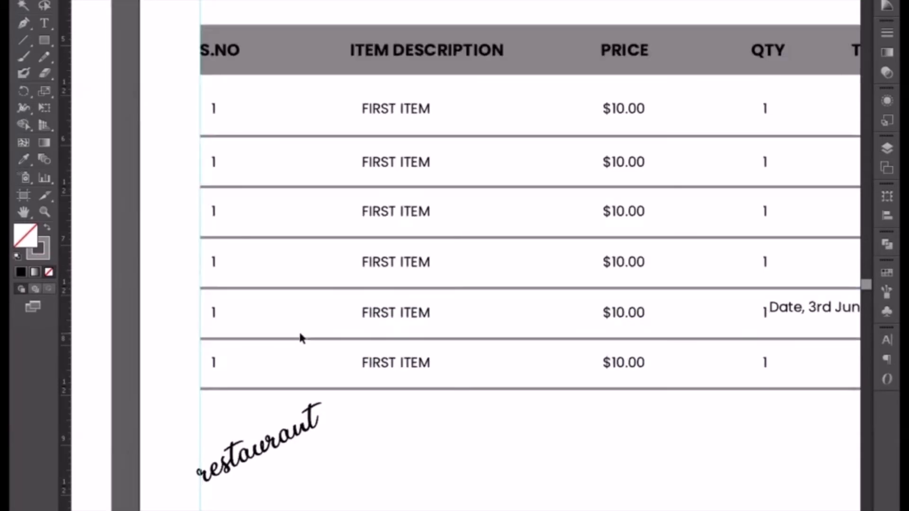
Step: Move the "Date, 3rd June, 2020" text straight down until it sits below the table's last separator line
drag(432, 391, 266, 295)
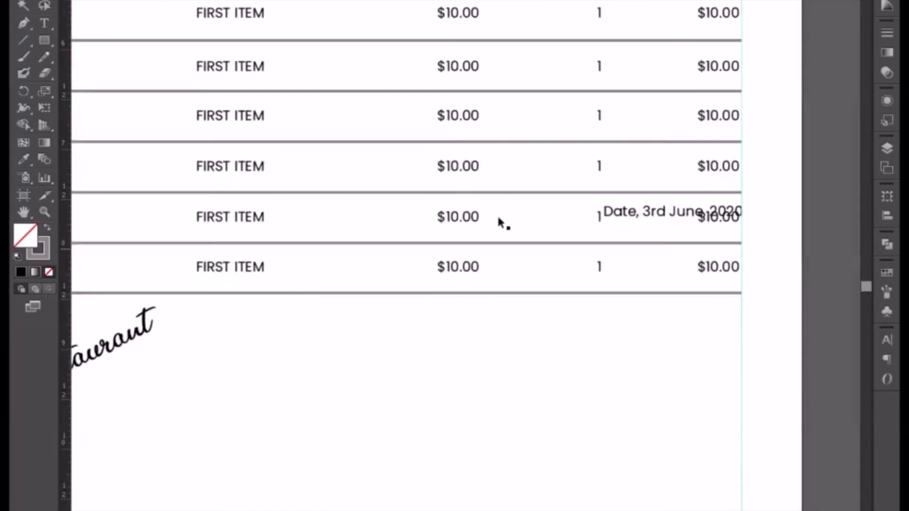
click(649, 216)
click(651, 211)
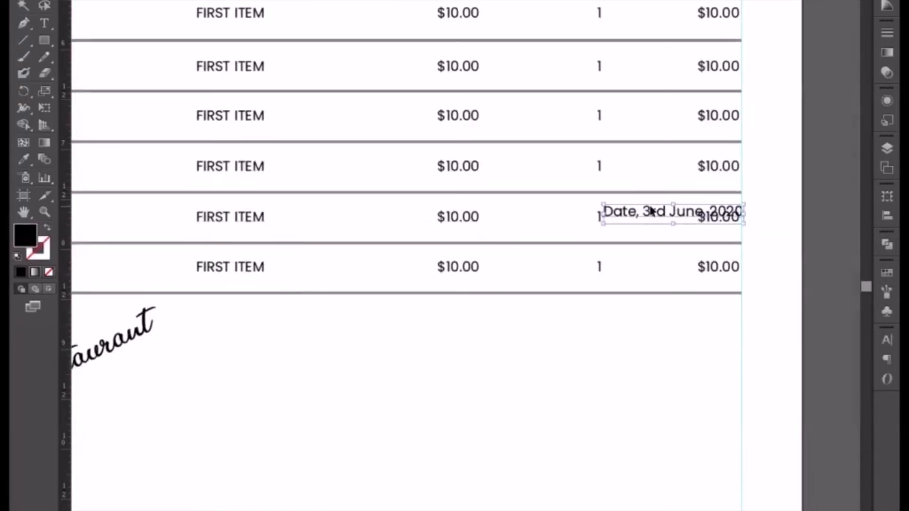
key(Down)
key(Down)
key(Down)
key(Down)
key(Down)
key(Down)
key(Down)
key(Down)
key(Down)
key(Down)
key(Down)
key(Down)
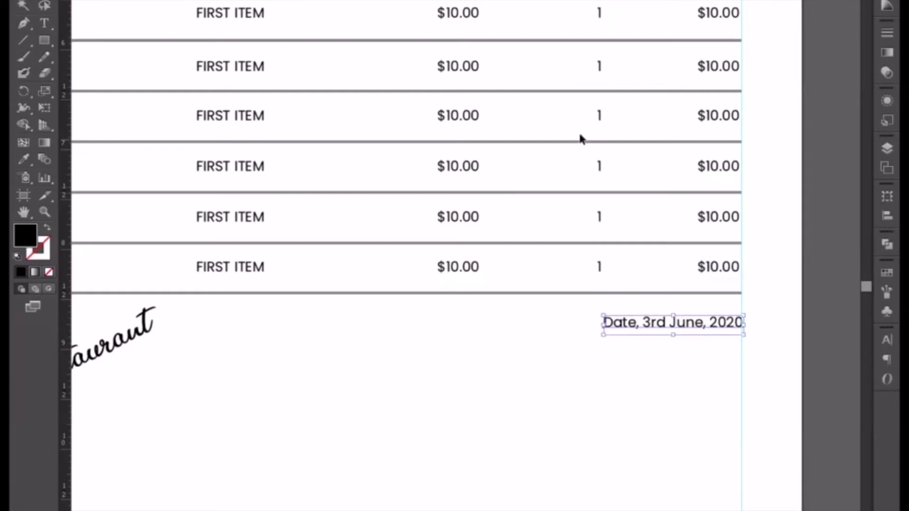
key(ctrl+shift+a)
Step: Move the slanted "restaurant" script text further down, away from the item table
mouse_move(417, 186)
mouse_down()
mouse_move(554, 193)
mouse_move(472, 189)
mouse_up()
drag(308, 385, 309, 450)
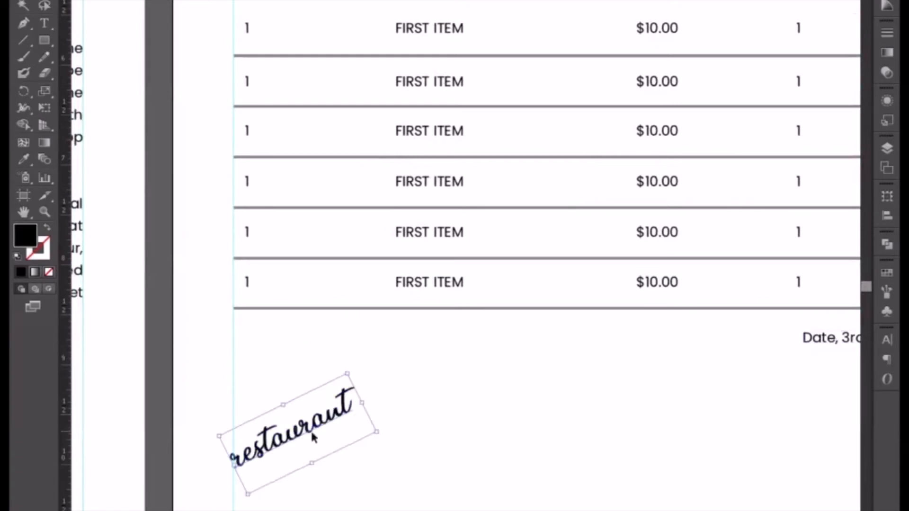
key(ctrl+shift+a)
Step: Delete the text of the fifth and sixth item rows, keeping their separator lines
drag(493, 399, 406, 355)
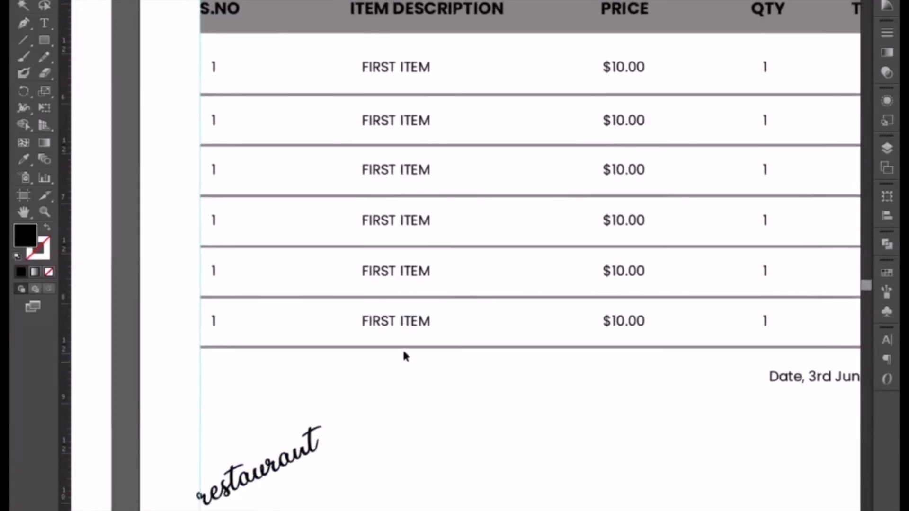
click(397, 329)
shift+click(399, 273)
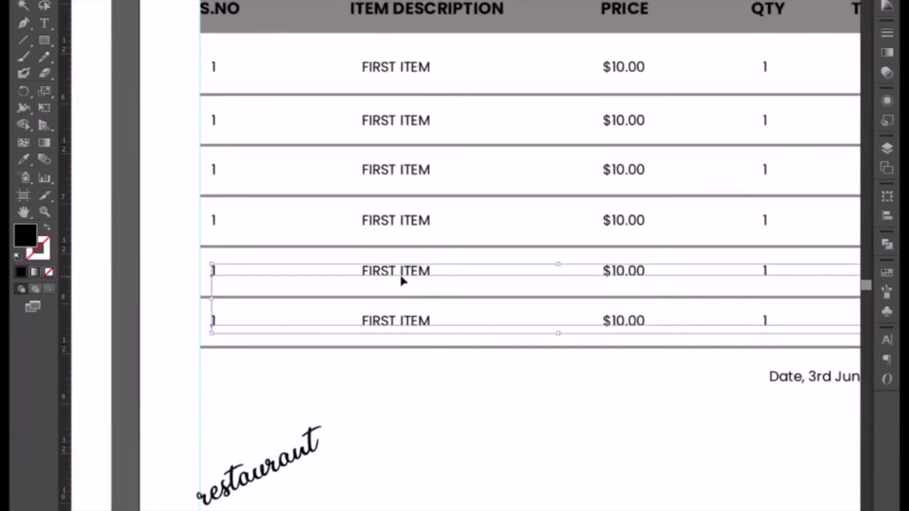
key(Delete)
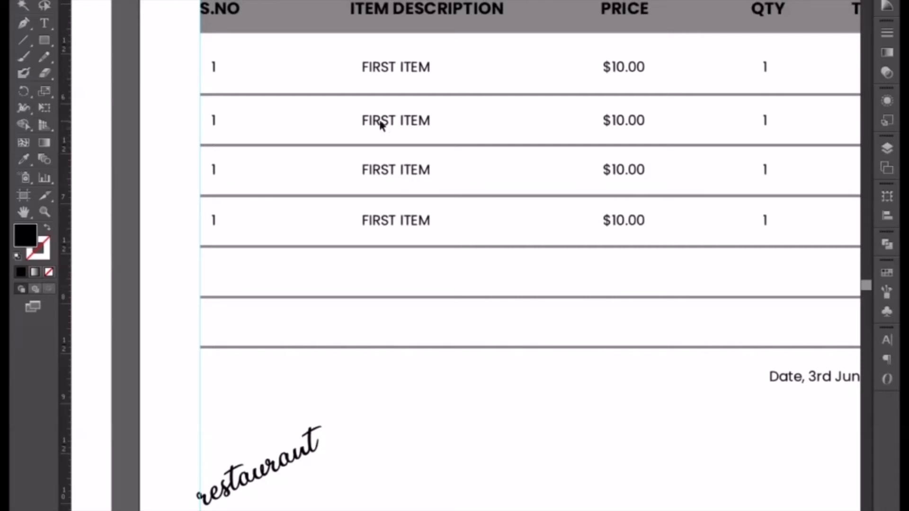
Step: Change the second row's item description to SECOND ITEM
key(t)
drag(361, 120, 397, 121)
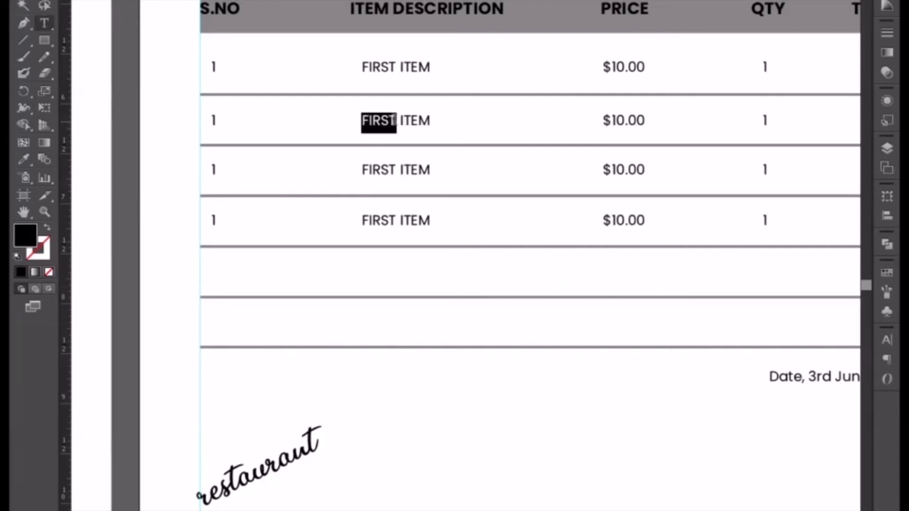
text(SER)
key(BackSpace)
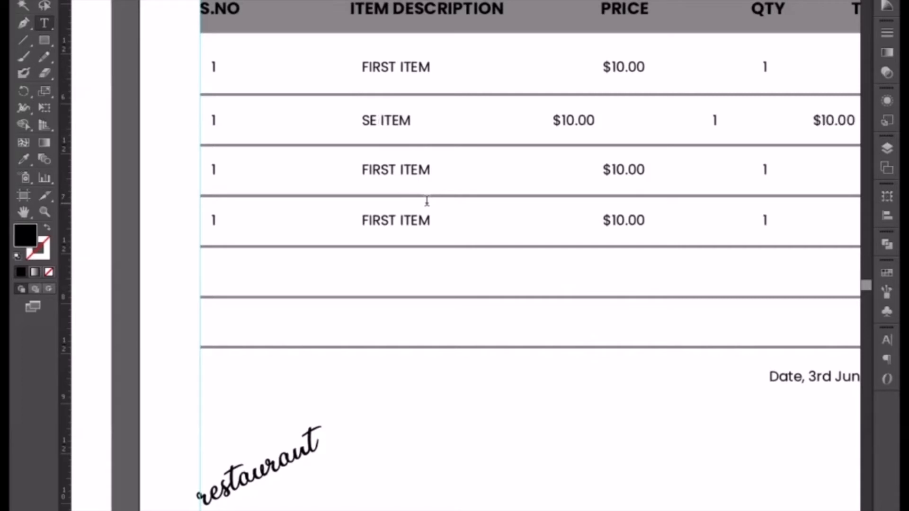
text(COND)
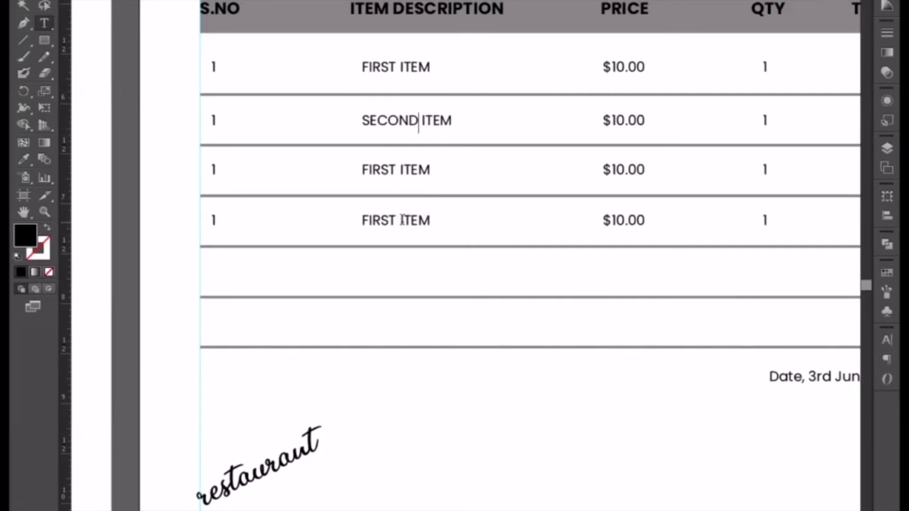
Step: Change the third and fourth rows' item descriptions to THIRD ITEM and FOURTH ITEM
drag(396, 169, 359, 172)
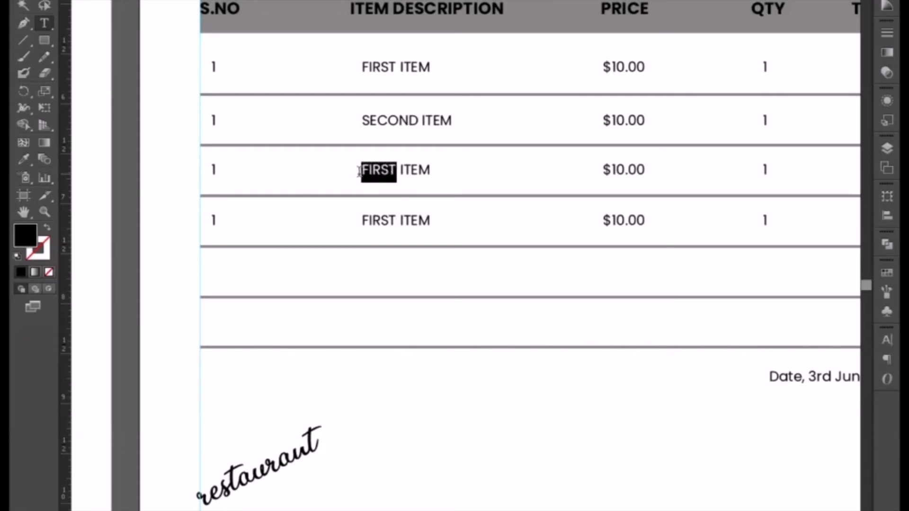
text(THIRD)
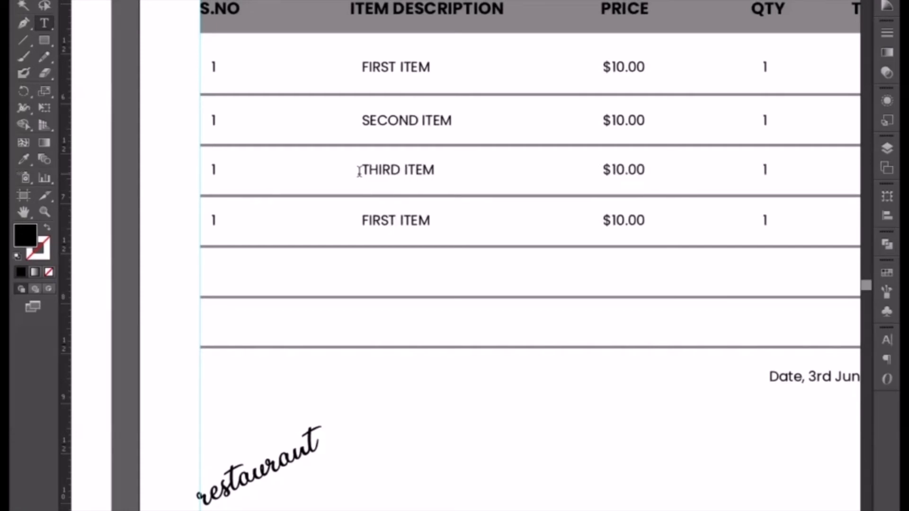
drag(397, 220, 370, 219)
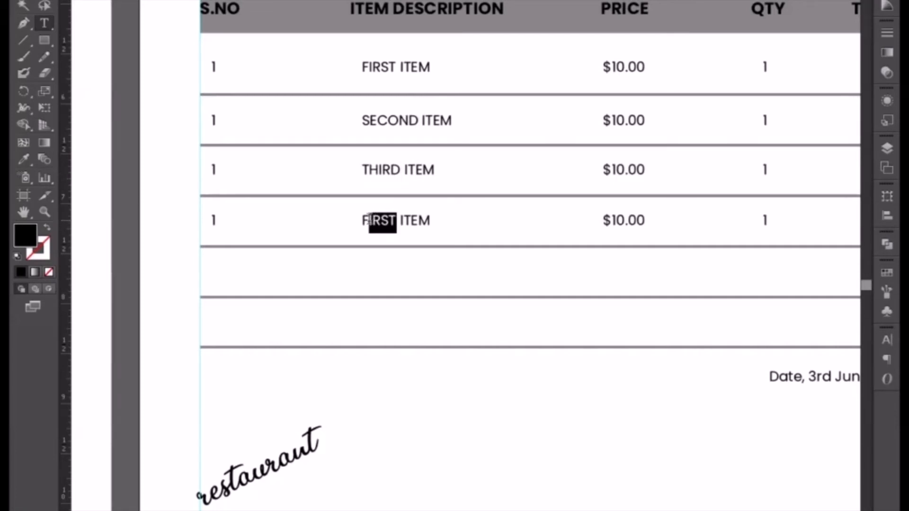
text(OURT)
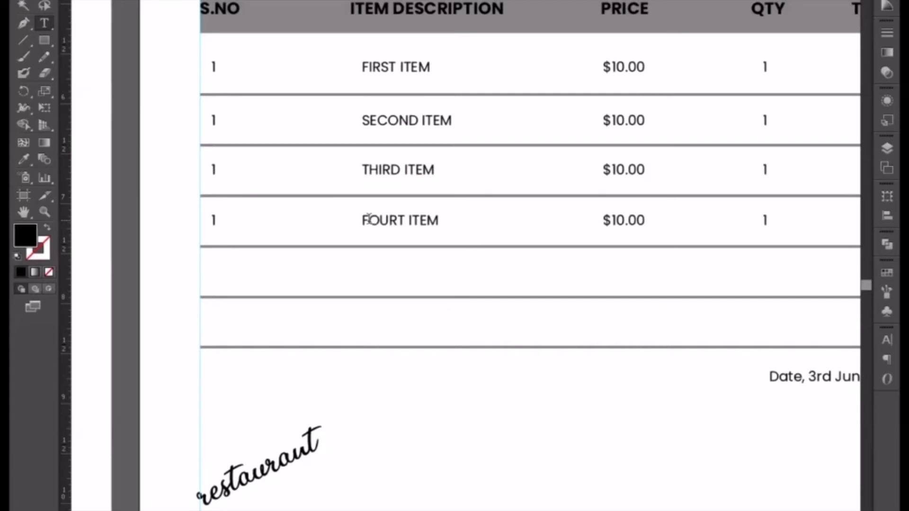
text(H)
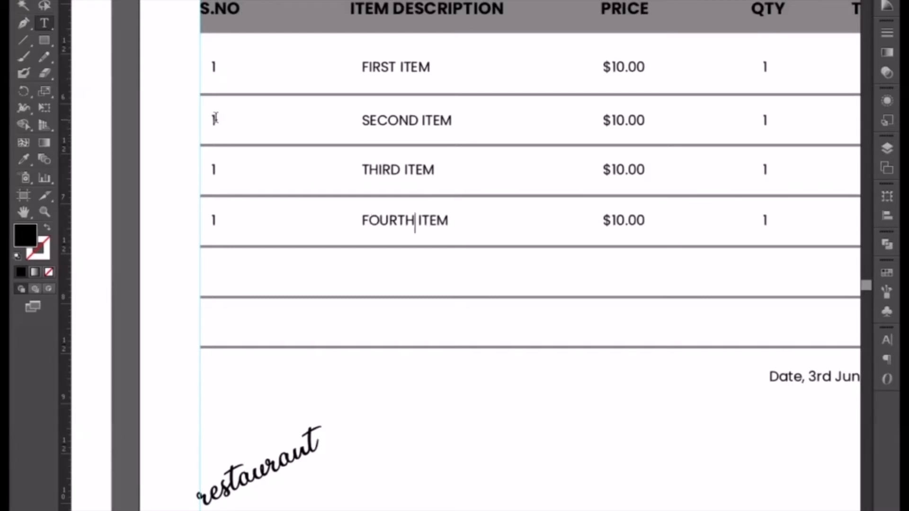
Step: Number the second, third and fourth item rows 2, 3 and 4 in the S.NO column
drag(216, 120, 212, 118)
text(2)
drag(217, 170, 211, 168)
text(3)
drag(217, 220, 211, 219)
text(4)
Step: Set the prices of the second, third and fourth items to $20.00, $50.00 and $30.00
click(614, 122)
key(Delete)
text(2)
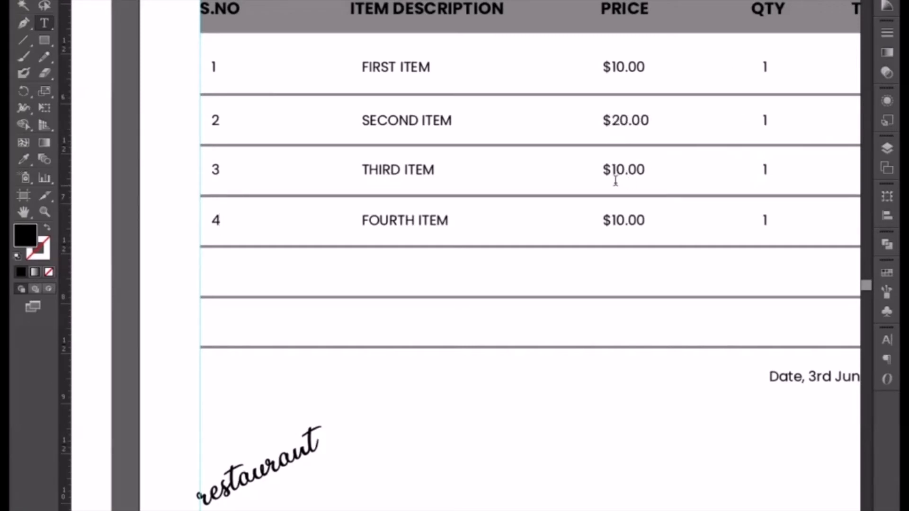
click(615, 170)
key(Delete)
text(5)
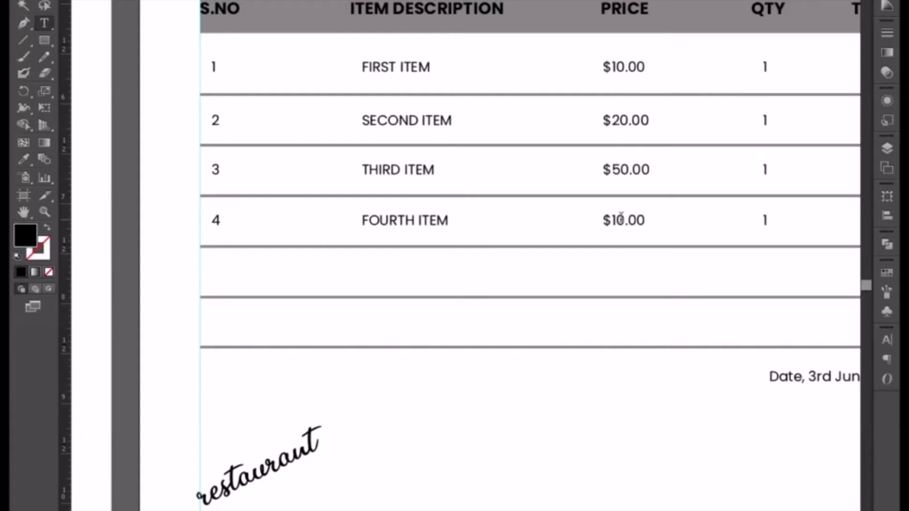
click(614, 220)
key(Delete)
text(3)
Step: Set the fourth item's quantity to 3 and the second item's quantity to 2
double_click(765, 220)
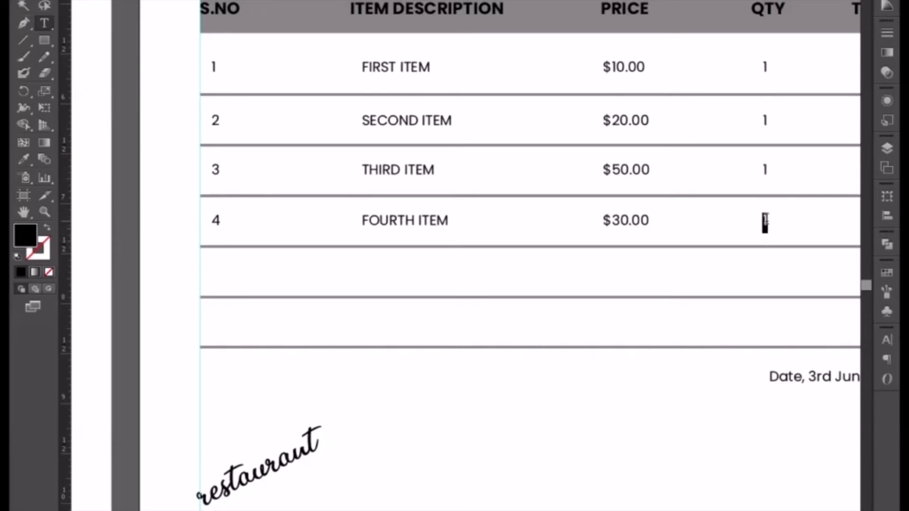
text(3)
drag(759, 120, 766, 119)
text(5)
key(shift+Left)
text(2)
key(Escape)
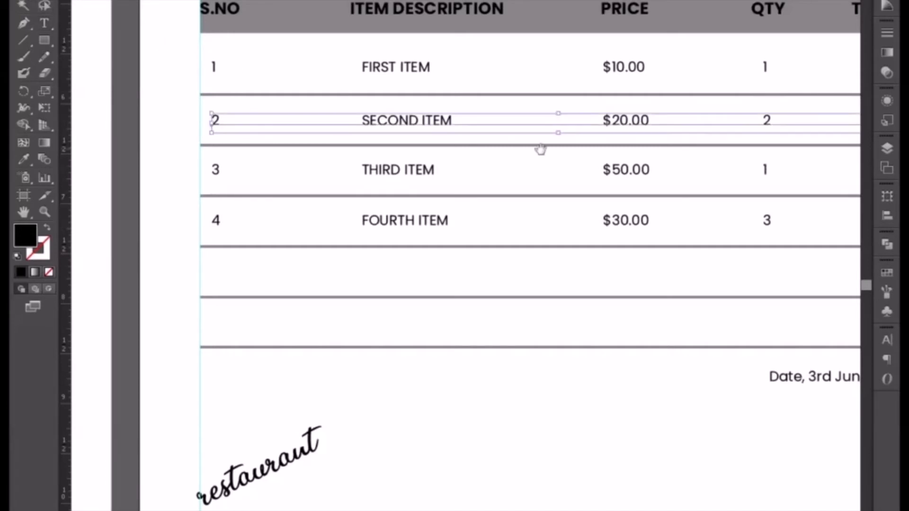
Step: Set the totals of the second, third and fourth items to $40.00, $50.00 and $90.00
drag(540, 150, 412, 134)
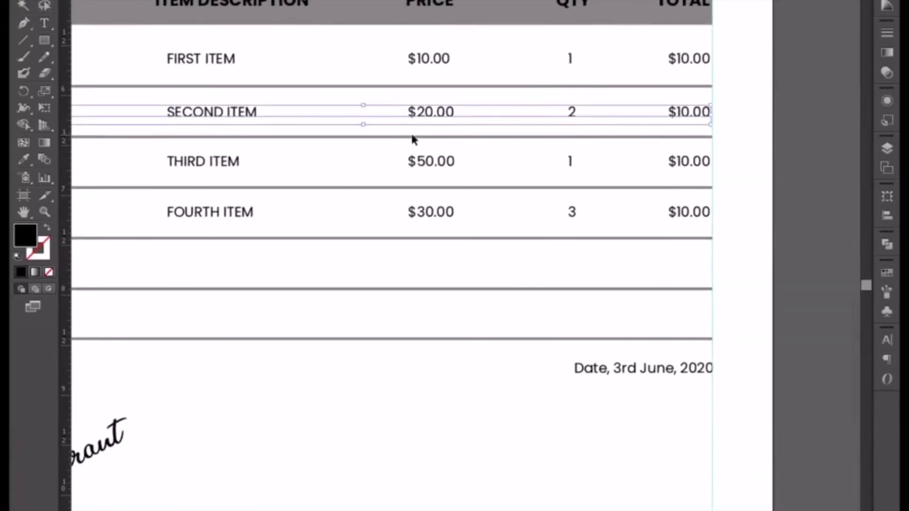
double_click(683, 115)
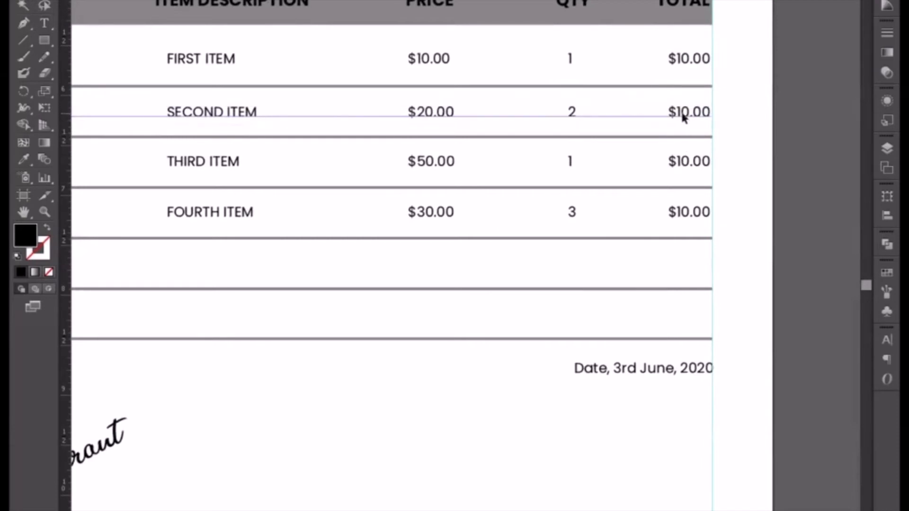
key(ctrl+a)
click(681, 112)
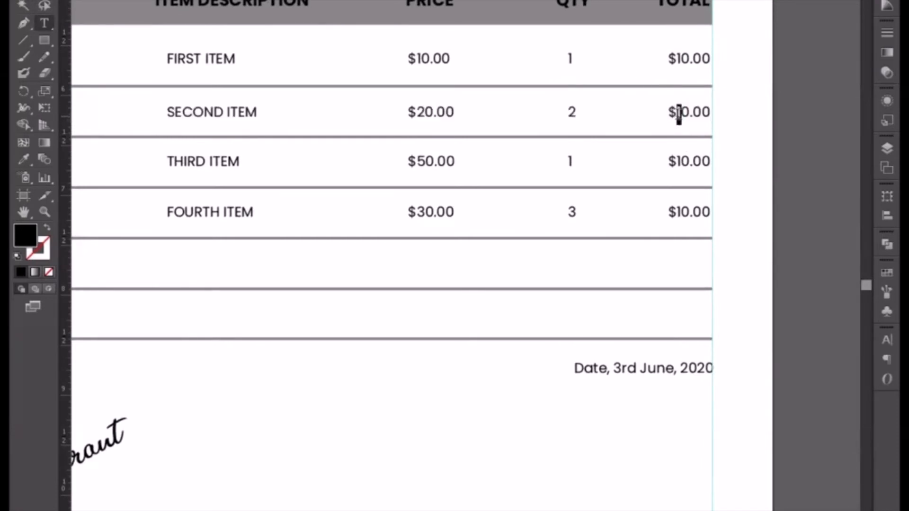
key(BackSpace)
text(4)
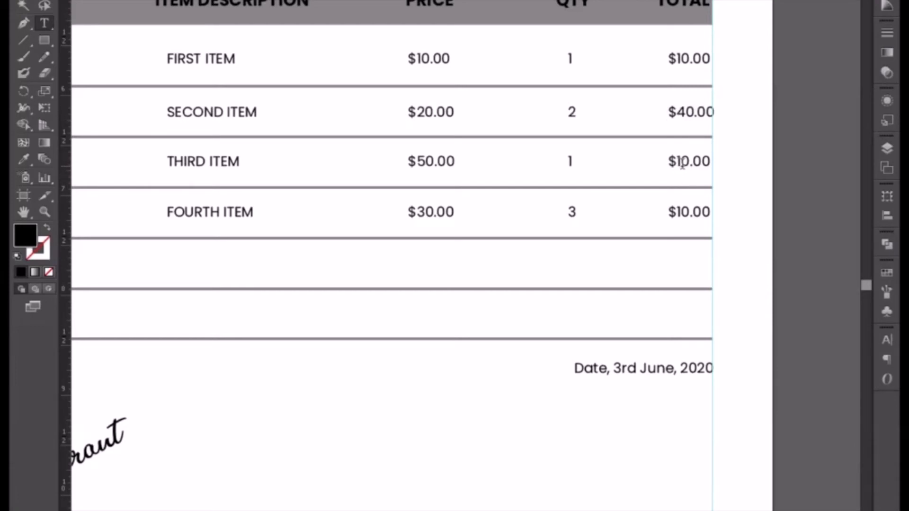
drag(675, 161, 682, 162)
text(5)
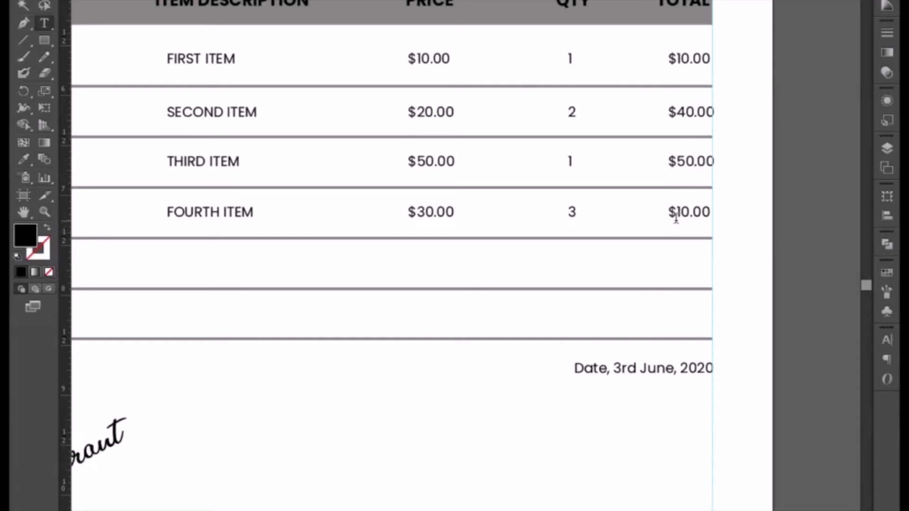
drag(676, 212, 681, 212)
text(9)
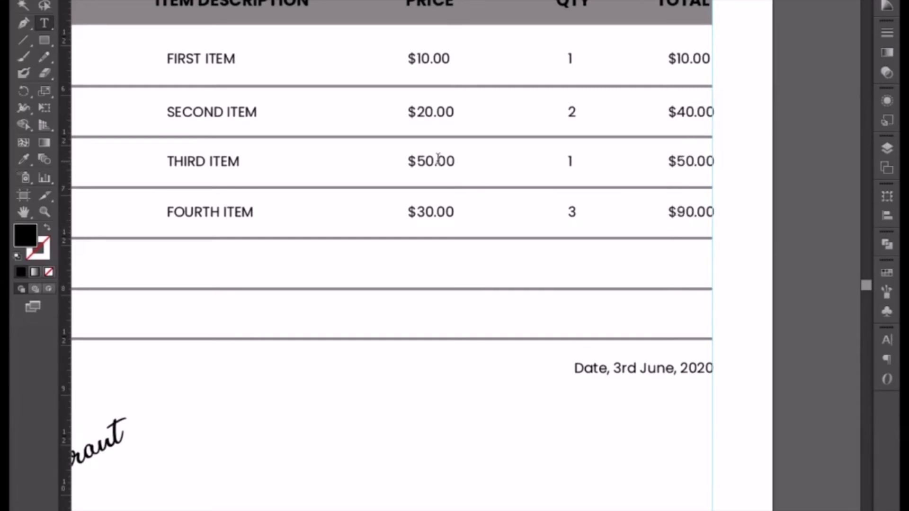
click(40, 0)
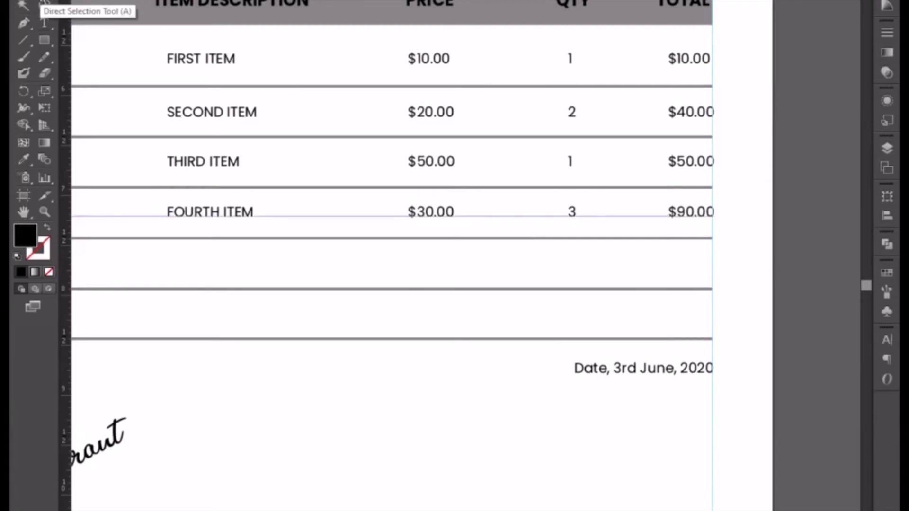
click(373, 463)
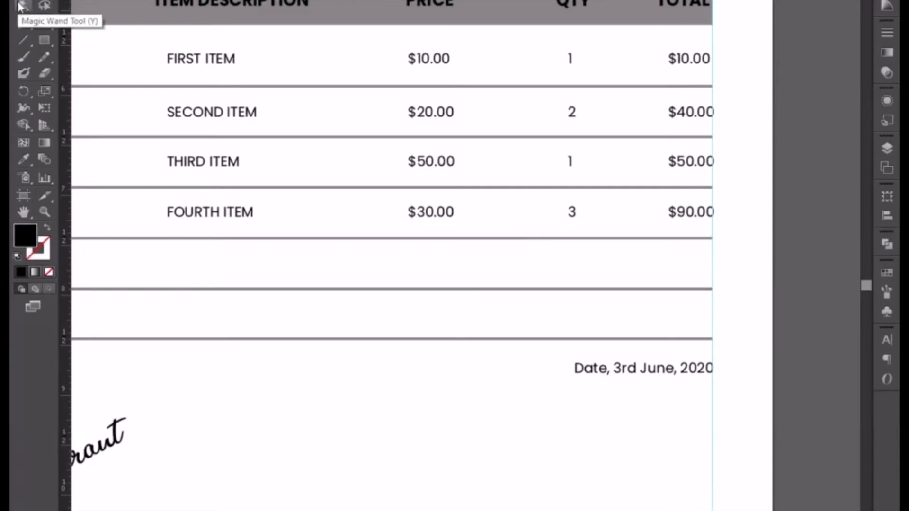
Step: Draw a narrow rectangle over the TOTAL column from the header down past the last line, filled with the header bar's sampled grey
click(45, 39)
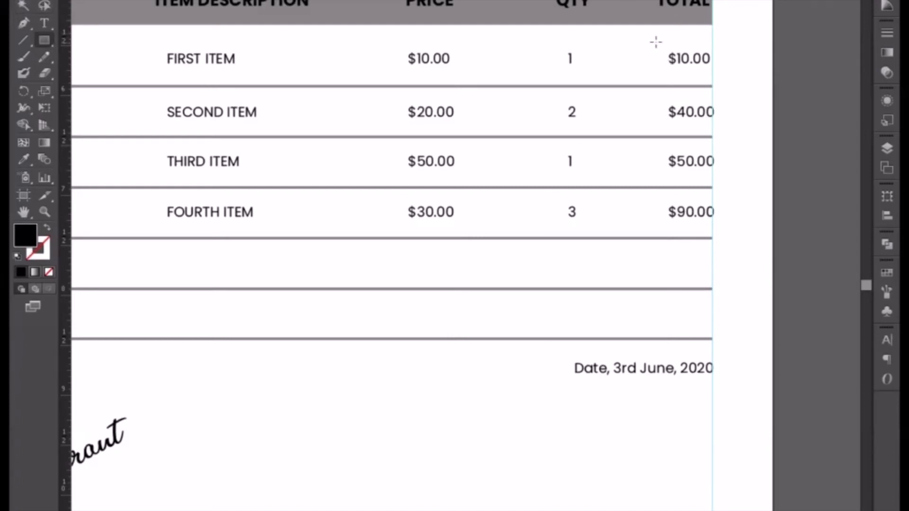
drag(655, 26, 653, 423)
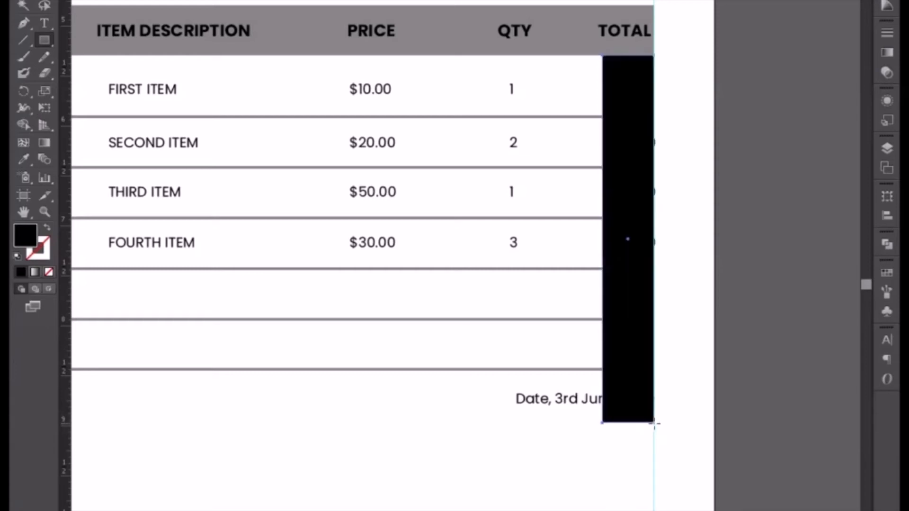
click(24, 159)
click(320, 8)
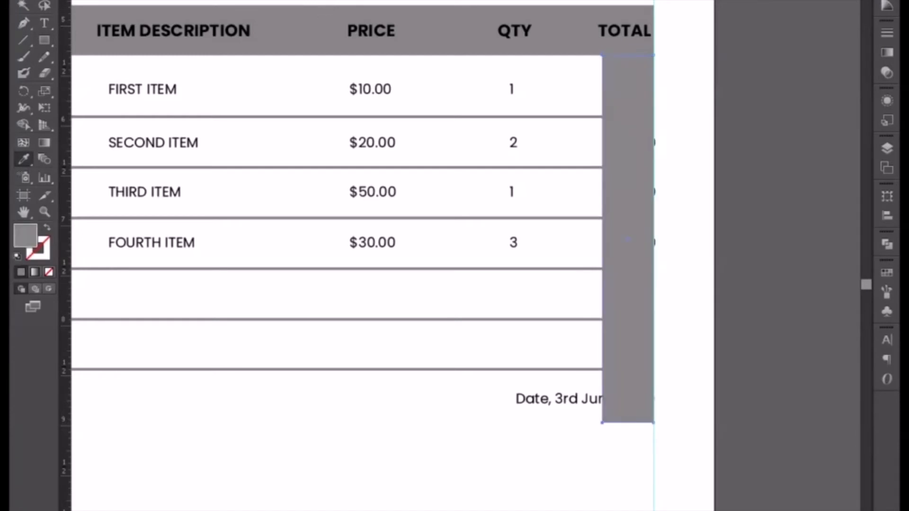
Step: Lighten the fill of the rectangle over the TOTAL column to grey bcbcbc
click(23, 0)
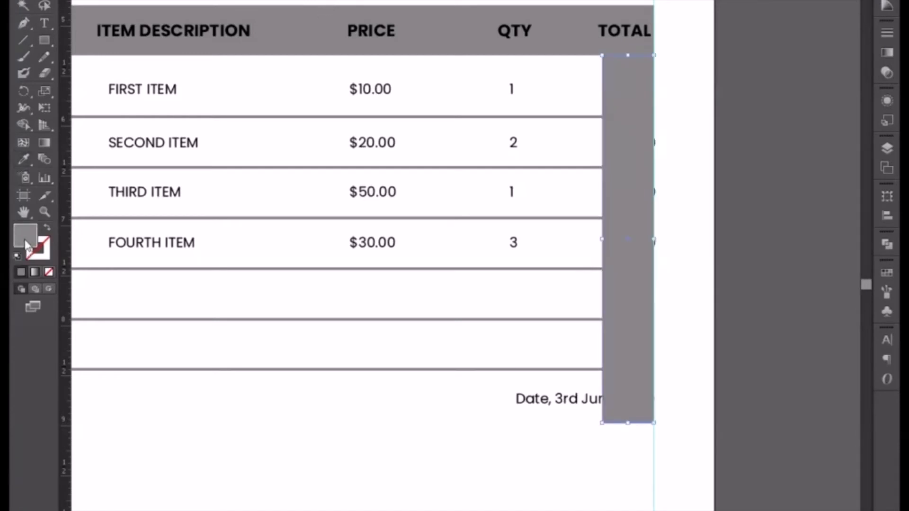
double_click(27, 246)
click(267, 354)
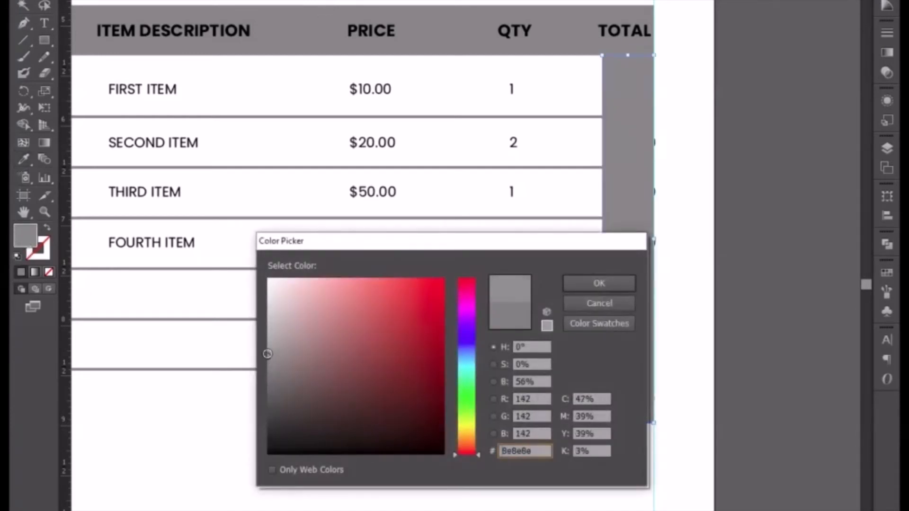
drag(267, 354, 266, 324)
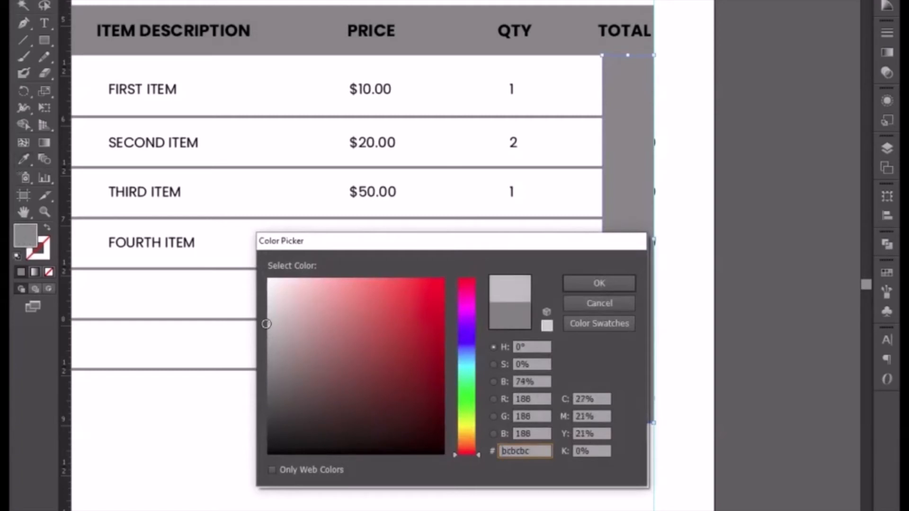
click(584, 280)
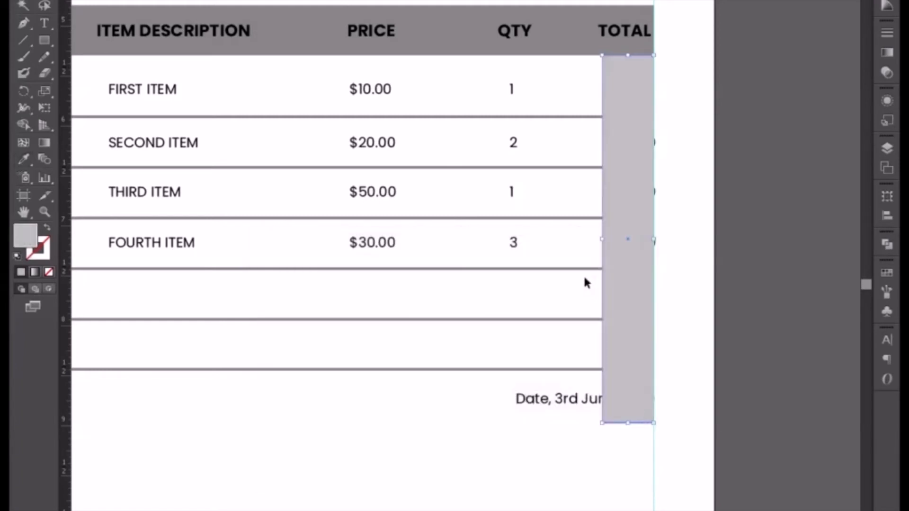
Step: Send the light grey rectangle behind the table's lines and the TOTAL amounts
drag(681, 337, 590, 347)
key(ctrl+equal)
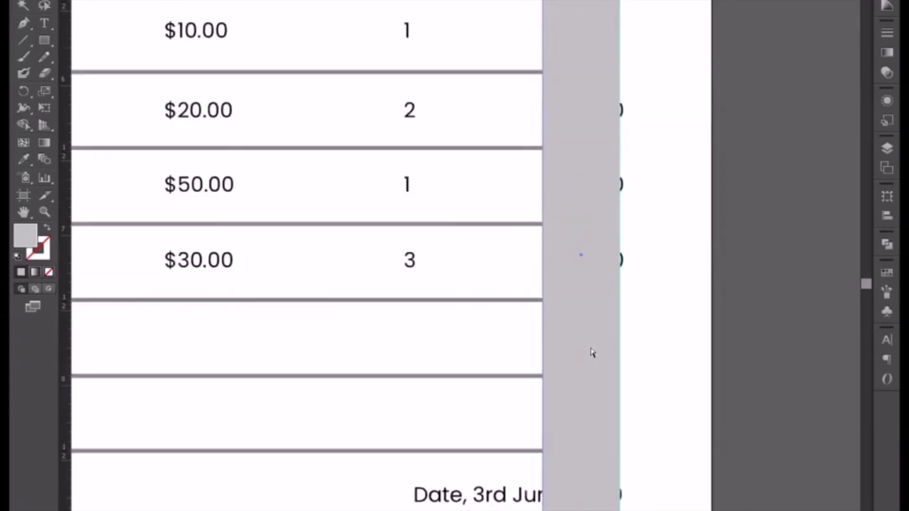
right_click(592, 349)
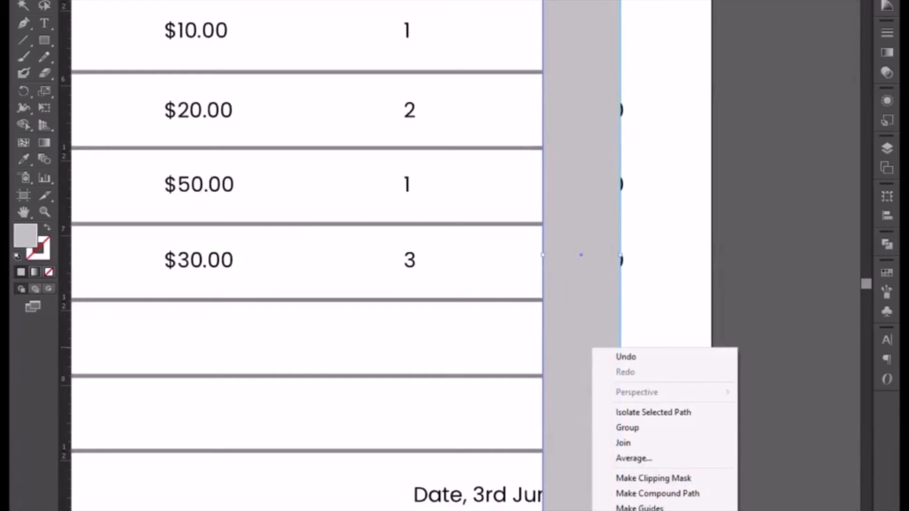
click(767, 510)
Step: Move the date line down below the bottom end of the shaded TOTAL column
click(469, 501)
drag(464, 507, 472, 482)
scroll(578, 450, up, 3)
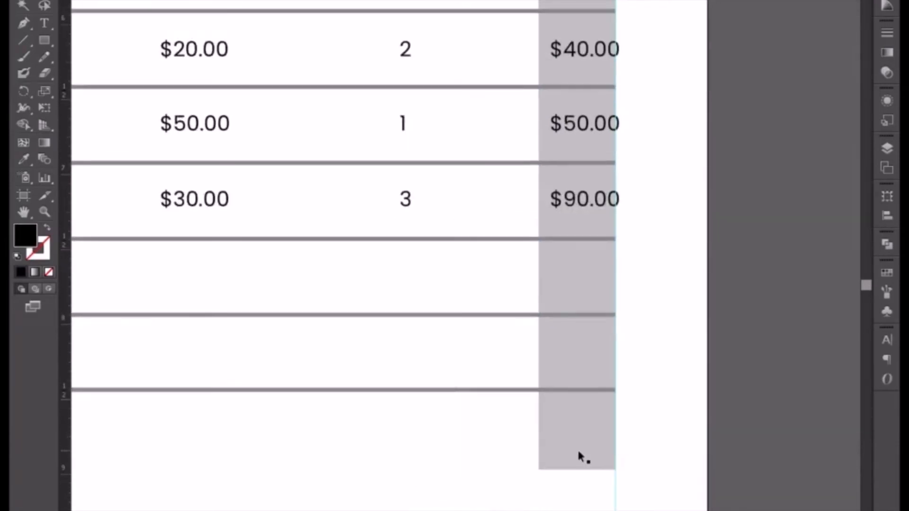
Step: Shorten the grey TOTAL column rectangle slightly at its lower end and deselect it
click(585, 450)
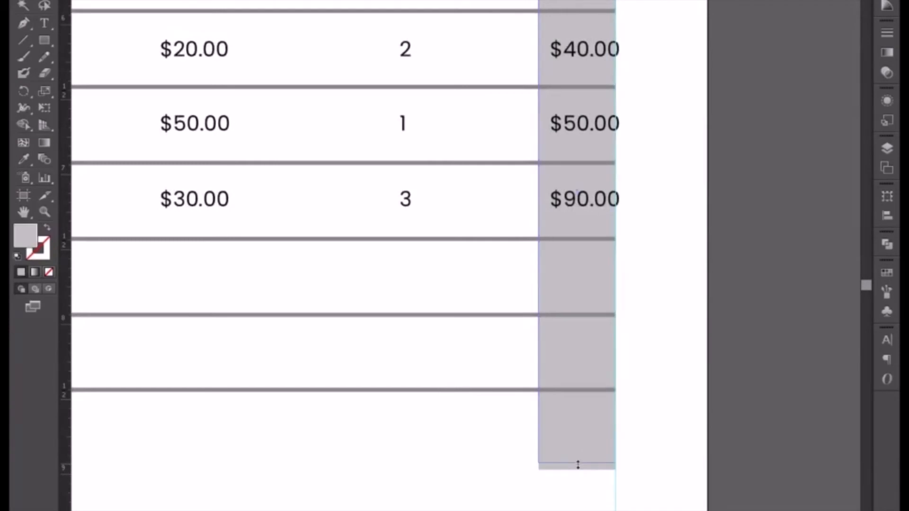
scroll(572, 448, up, 3)
key(ctrl+shift+a)
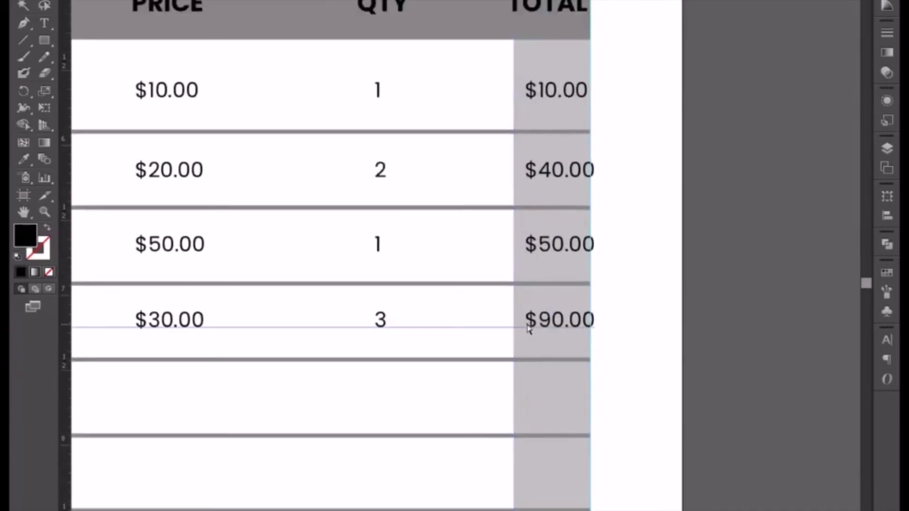
Step: Adjust the spacing before the four TOTAL amounts so each one ends at the right margin guide
key(t)
key(BackSpace)
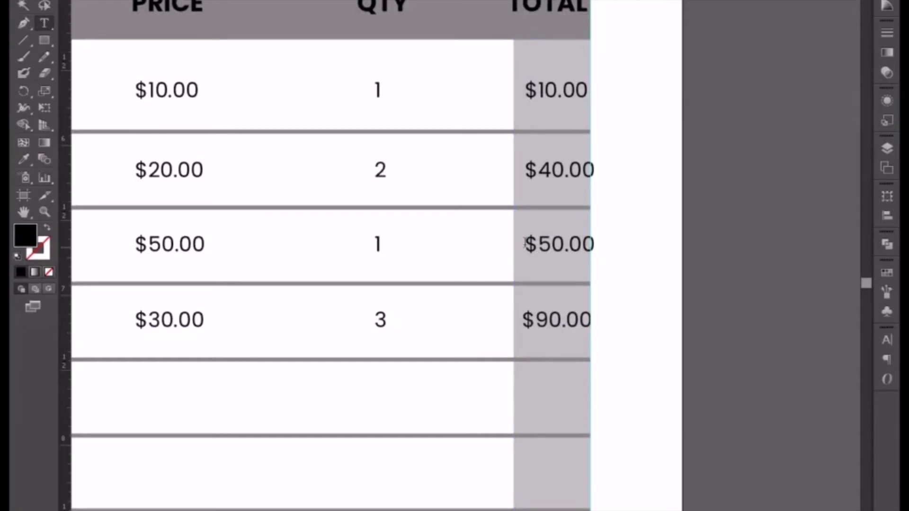
key(BackSpace)
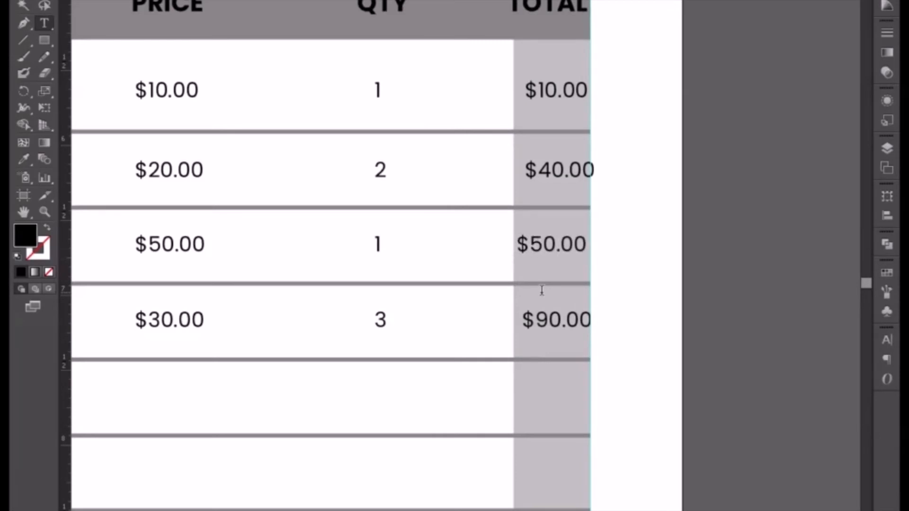
click(530, 170)
key(BackSpace)
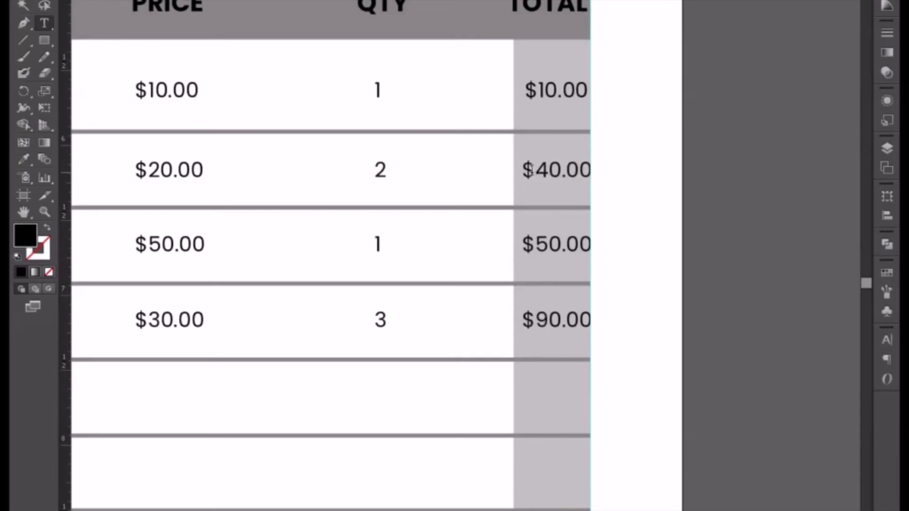
click(527, 88)
key(BackSpace)
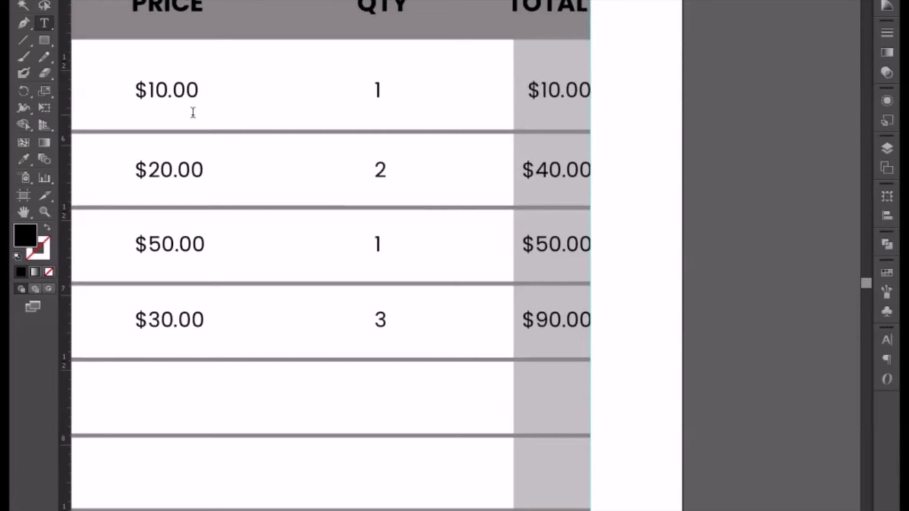
click(23, 4)
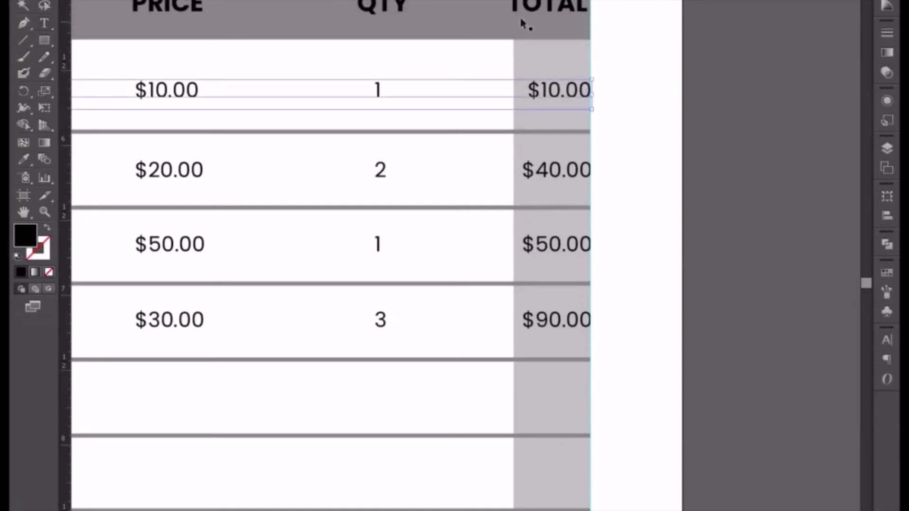
click(696, 128)
Step: Duplicate the grey TOTAL column rectangle over the S.NO column, aligned to the left margin guide
scroll(696, 128, down, 3)
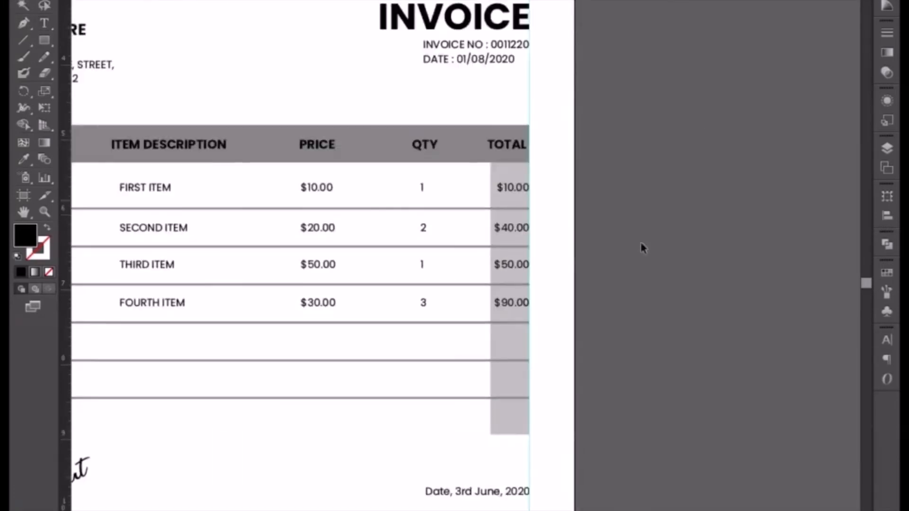
scroll(643, 247, down, 2)
scroll(642, 247, left, 4)
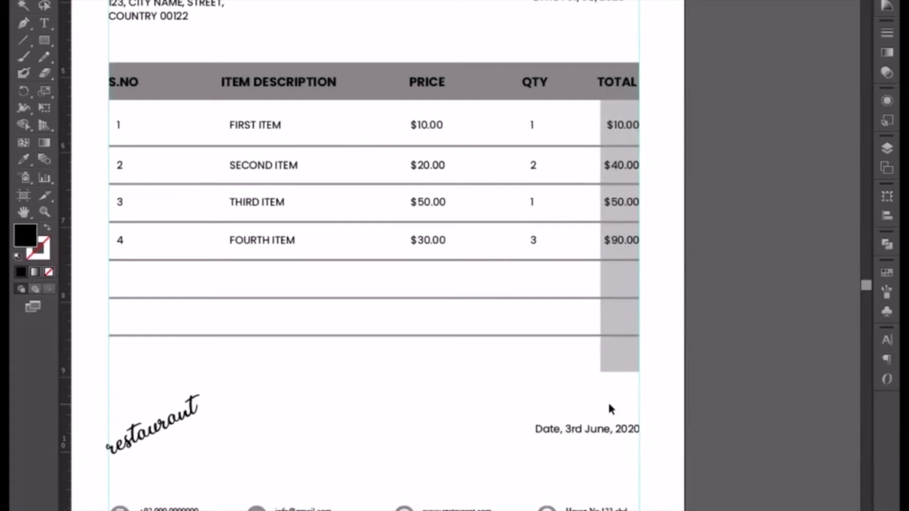
click(612, 367)
drag(611, 367, 132, 332)
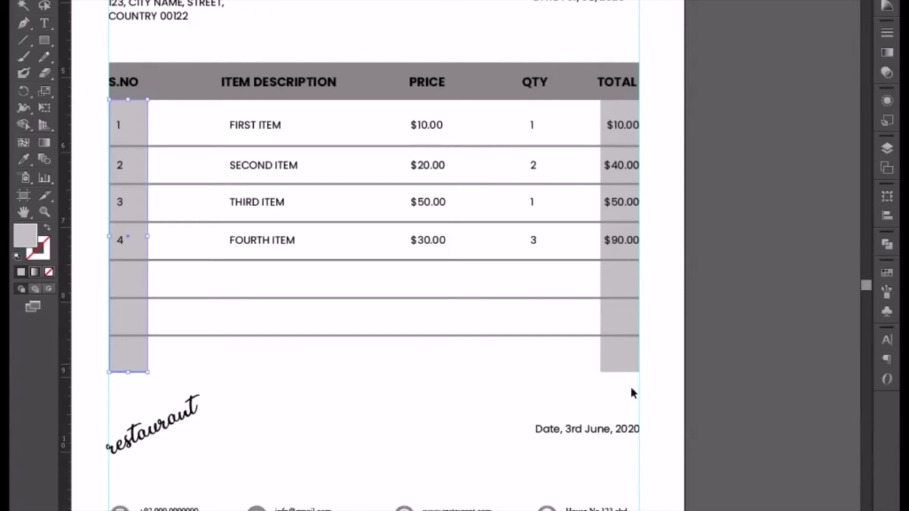
Step: Replace the date text below the table with "sub total" and the amount $190.00
click(603, 432)
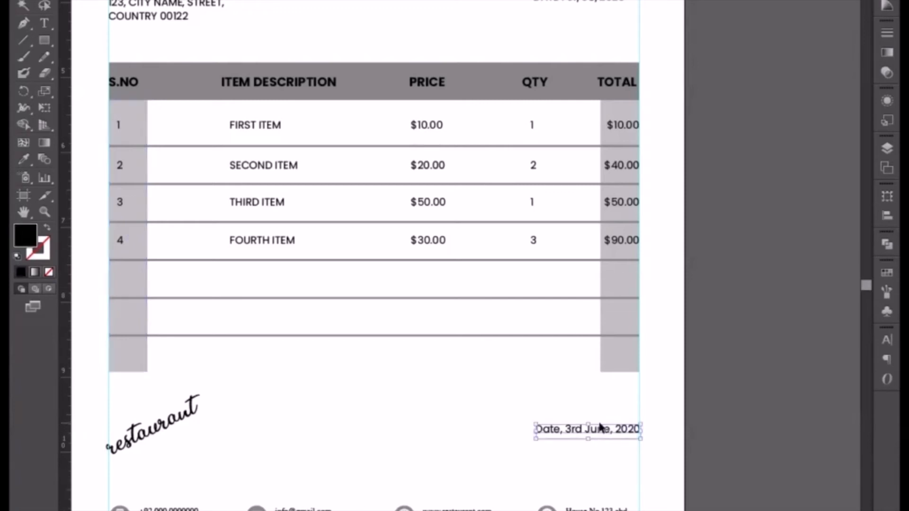
key(t)
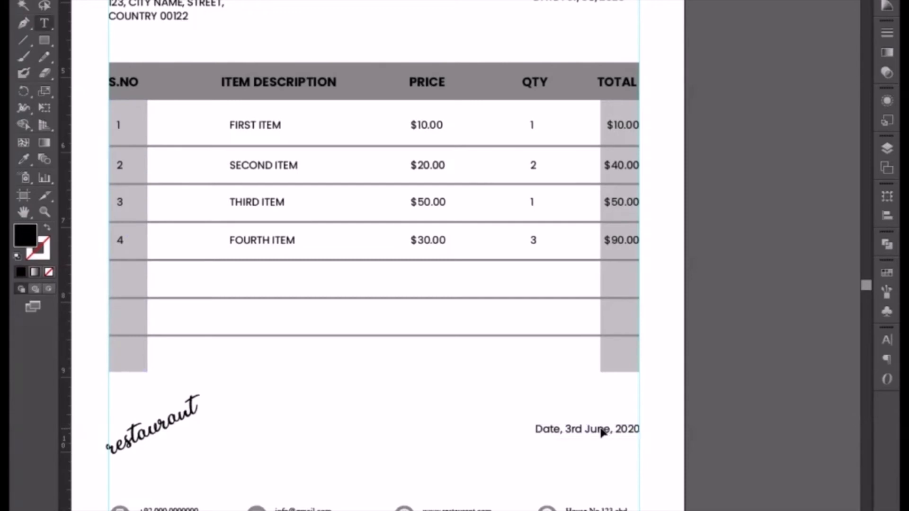
triple_click(602, 430)
text(s)
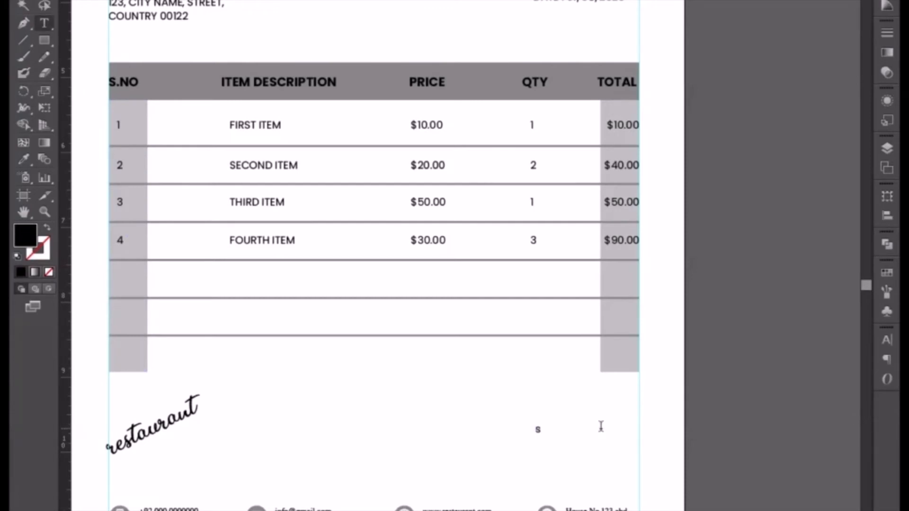
text(ub ti)
text(otal)
text($)
text(19)
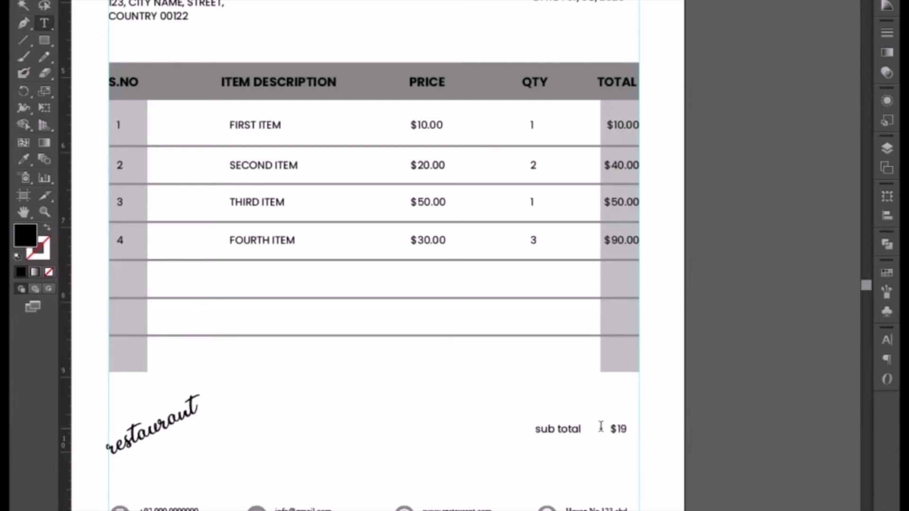
text(0.00)
Step: Add a second line reading "tax" with 0.00% aligned under the subtotal amount
key(Return)
text(tax)
key(Tab)
text(0.0)
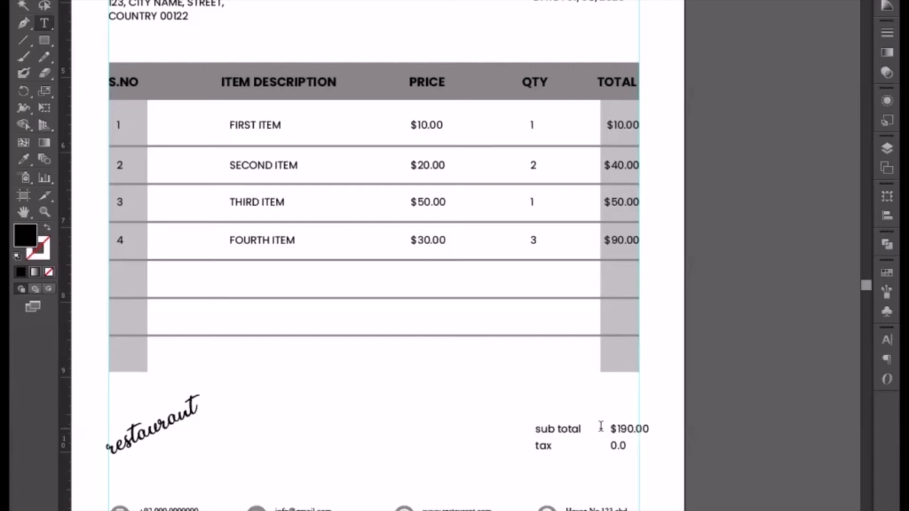
text(0%)
key(Escape)
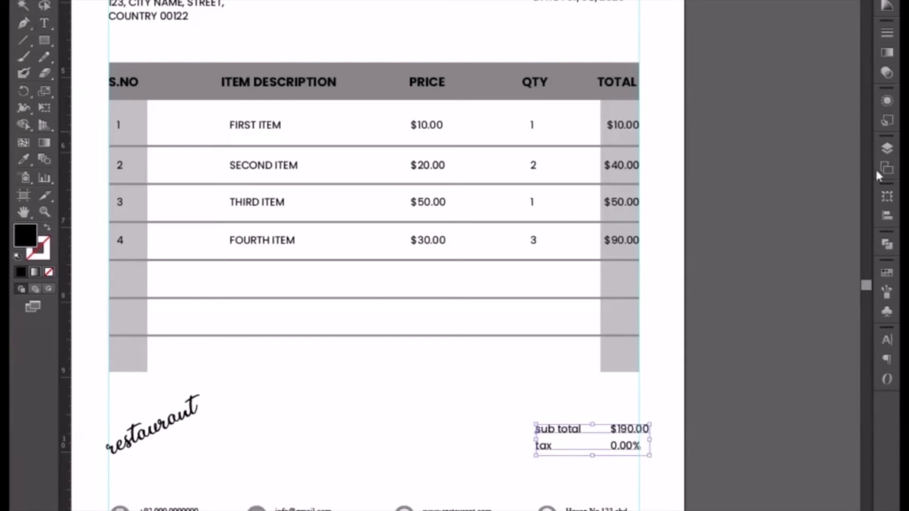
Step: Format the subtotal and tax text in all caps with the Poppins Bold style
click(886, 340)
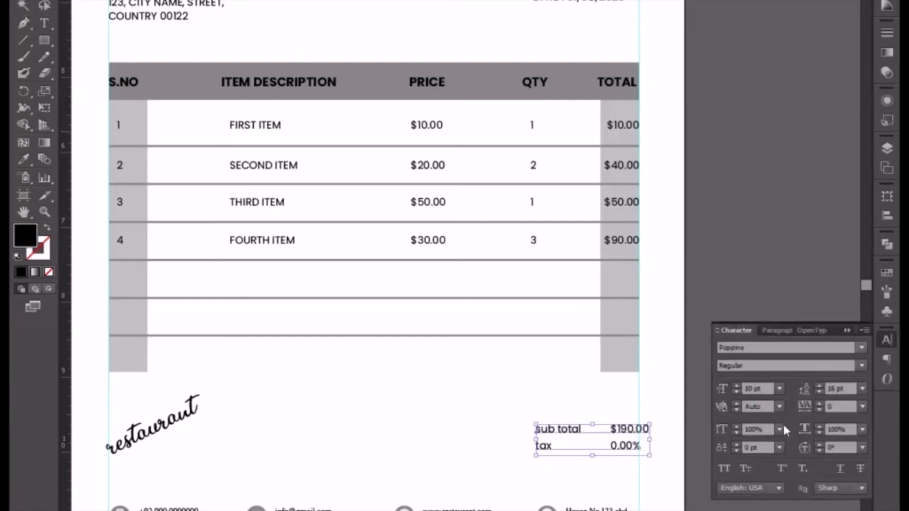
click(724, 469)
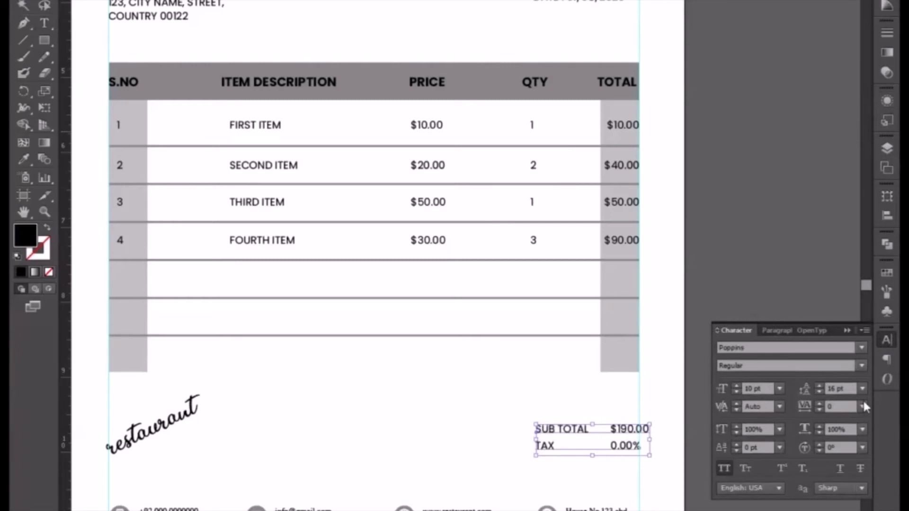
click(861, 366)
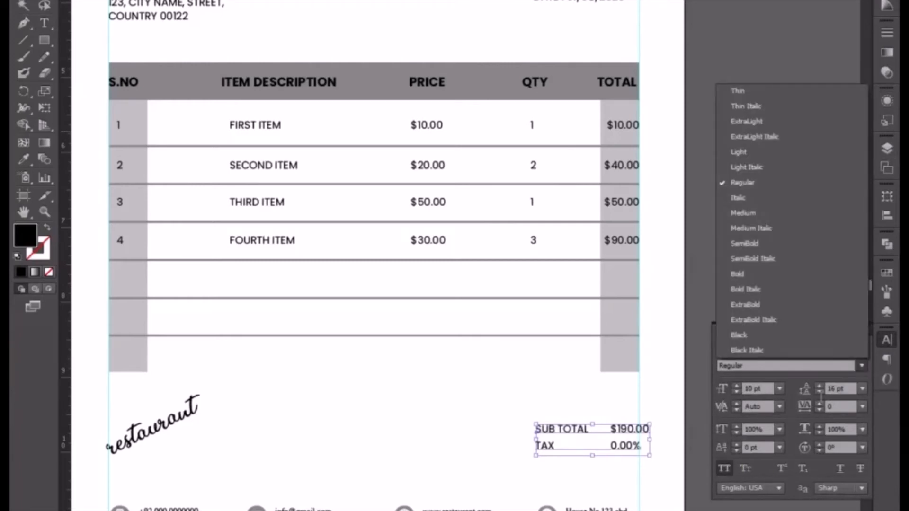
click(756, 274)
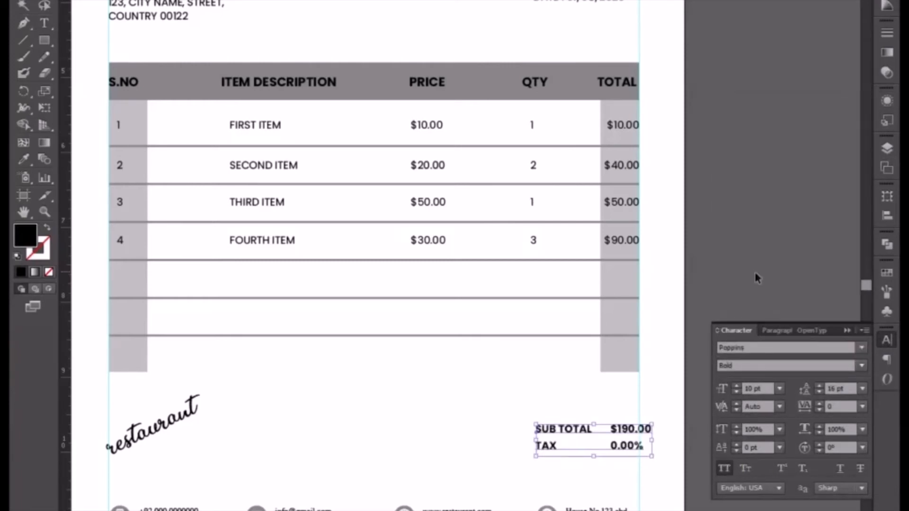
click(631, 484)
Step: Nudge the subtotal and tax text left to end at the right margin guide and up closer to the table
click(610, 428)
key(shift+Left)
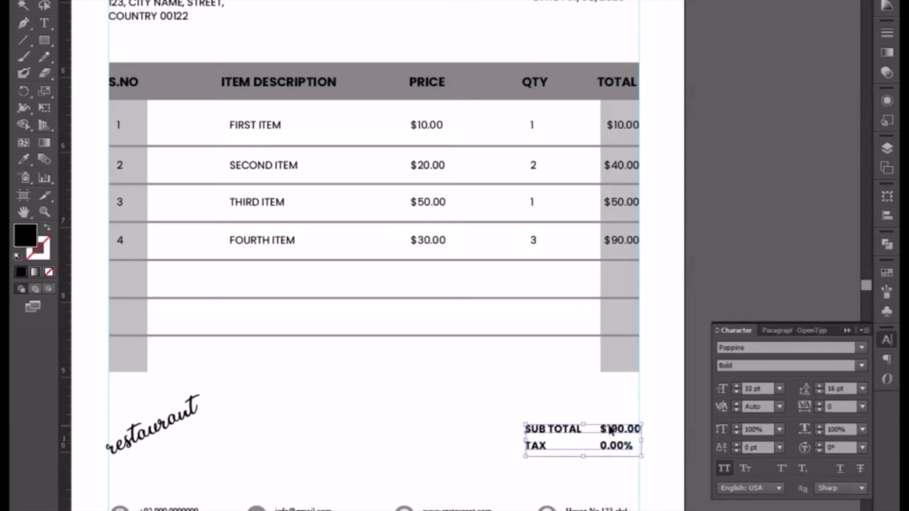
key(shift+Left)
key(shift+Right)
key(shift+Up)
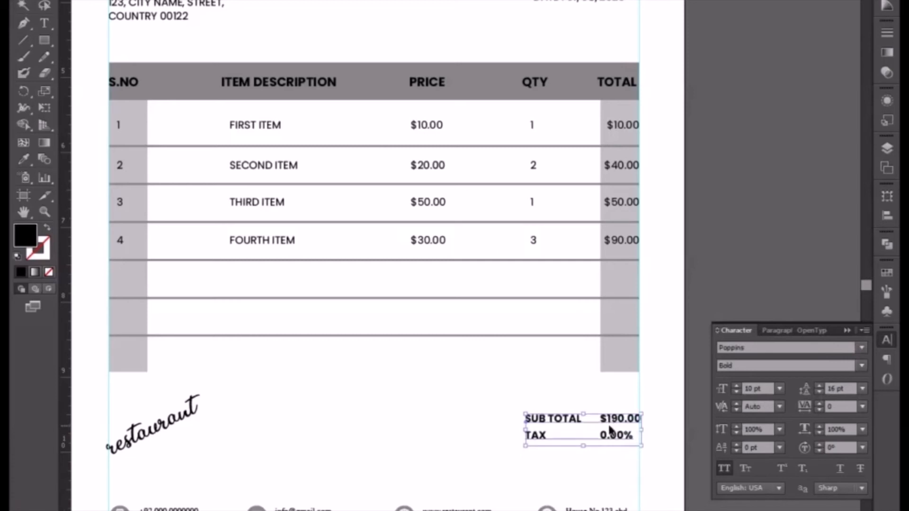
key(shift+Up)
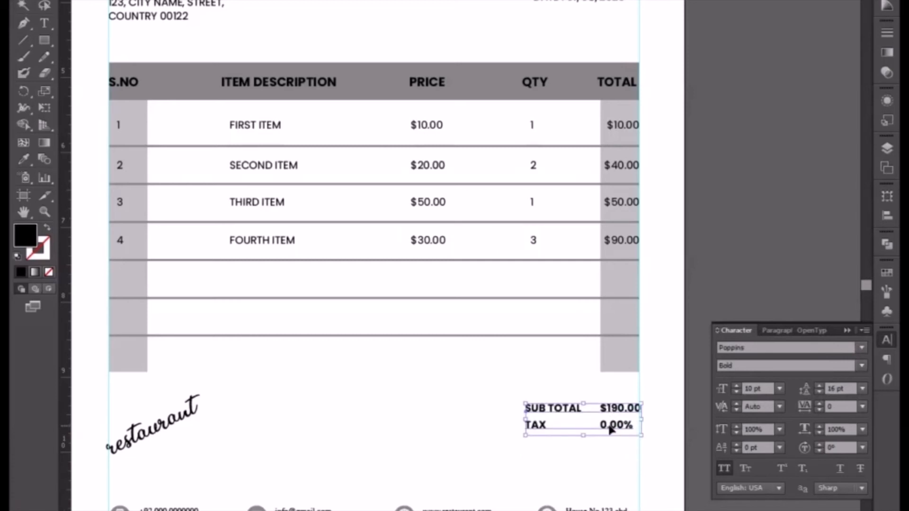
key(Left)
click(609, 454)
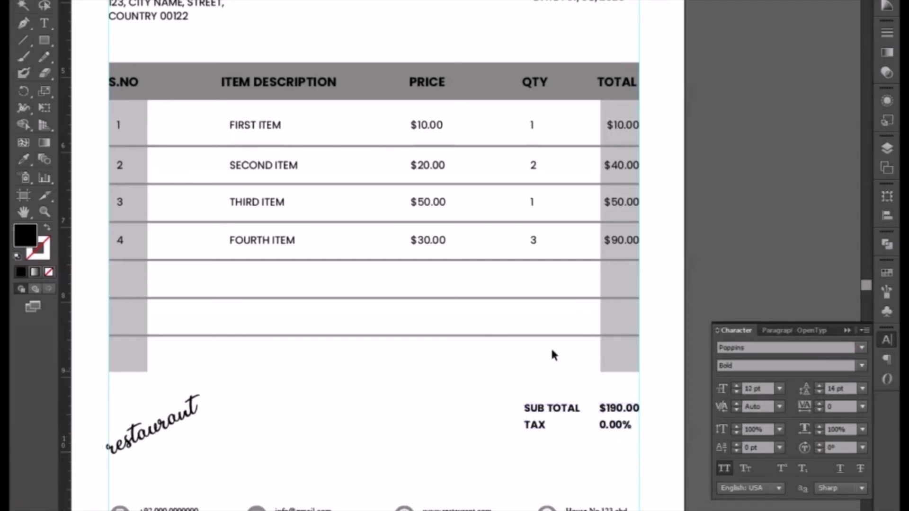
Step: Copy the table's last divider line to just below the TAX row and shorten it to the width of the subtotal block
click(546, 335)
drag(545, 336, 547, 442)
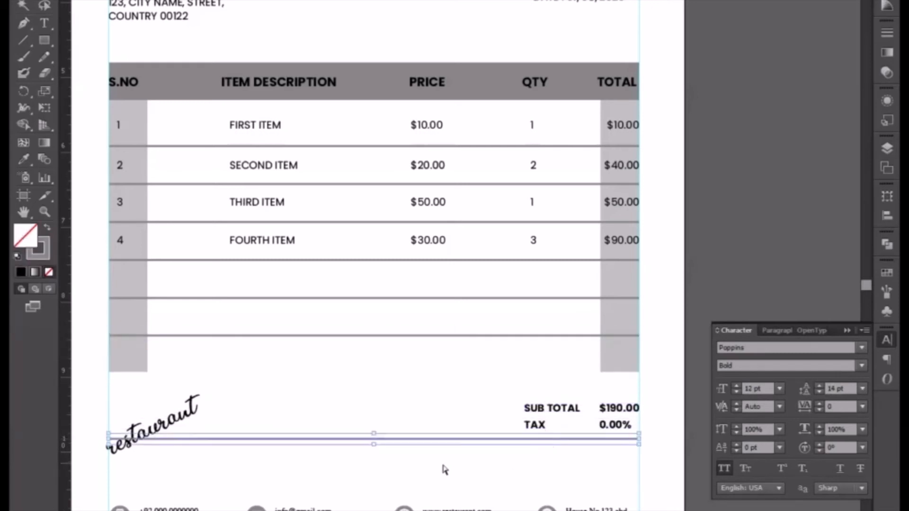
click(442, 470)
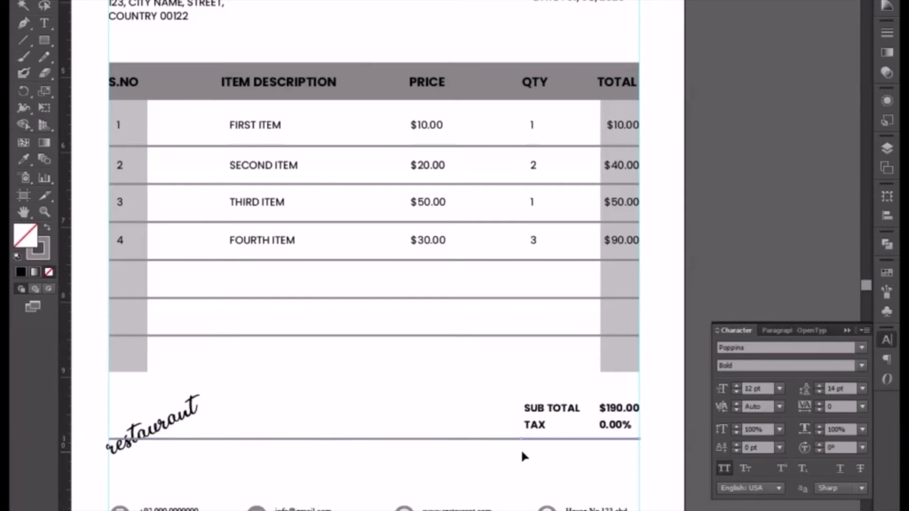
drag(524, 451, 526, 452)
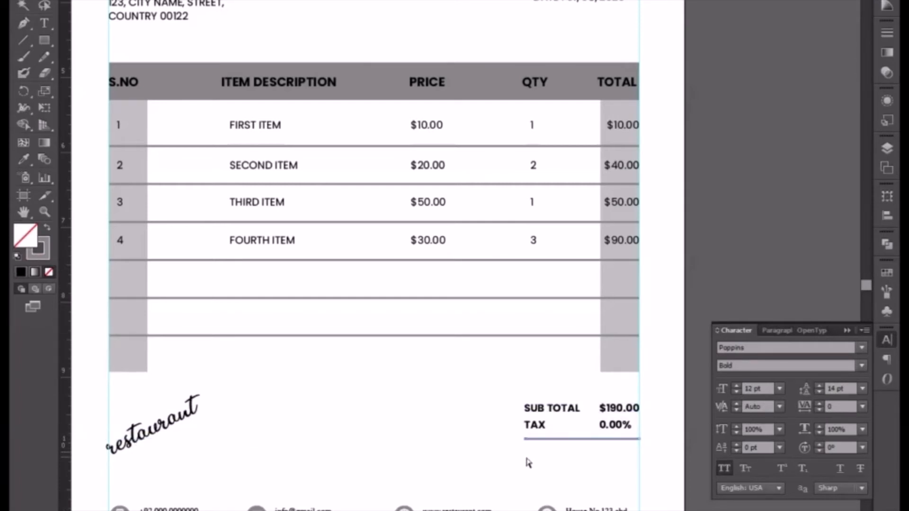
click(527, 458)
click(620, 361)
click(531, 384)
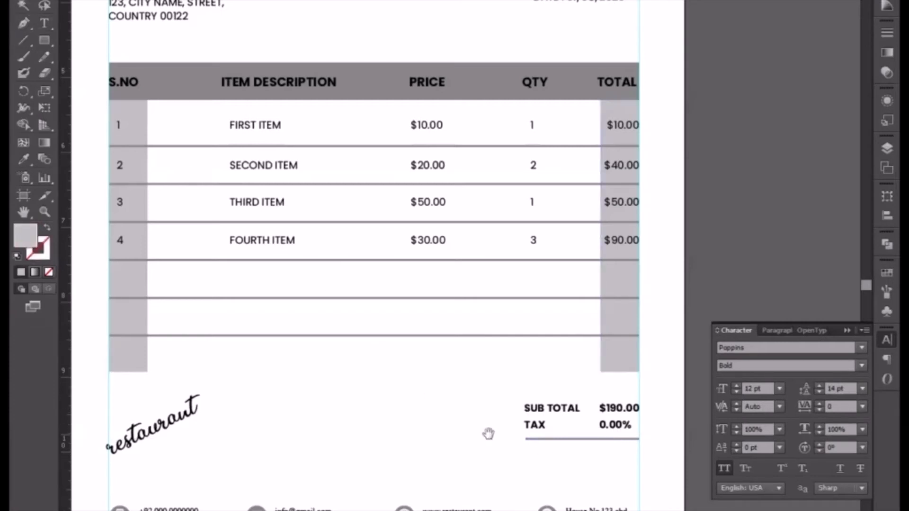
Step: Duplicate the subtotal and tax text below the short divider line and delete the TAX row from the copy
drag(487, 432, 463, 357)
click(520, 297)
drag(520, 297, 627, 355)
key(t)
key(BackSpace)
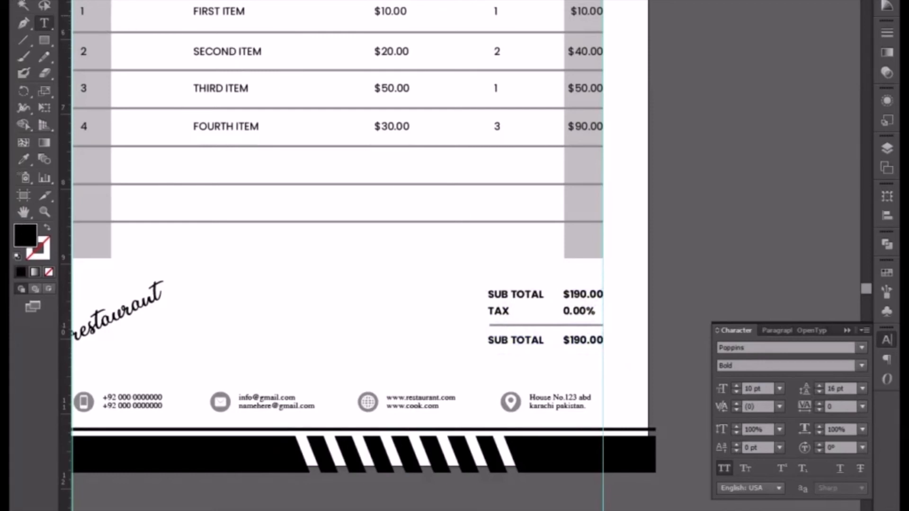
key(Escape)
click(382, 344)
drag(317, 295, 450, 317)
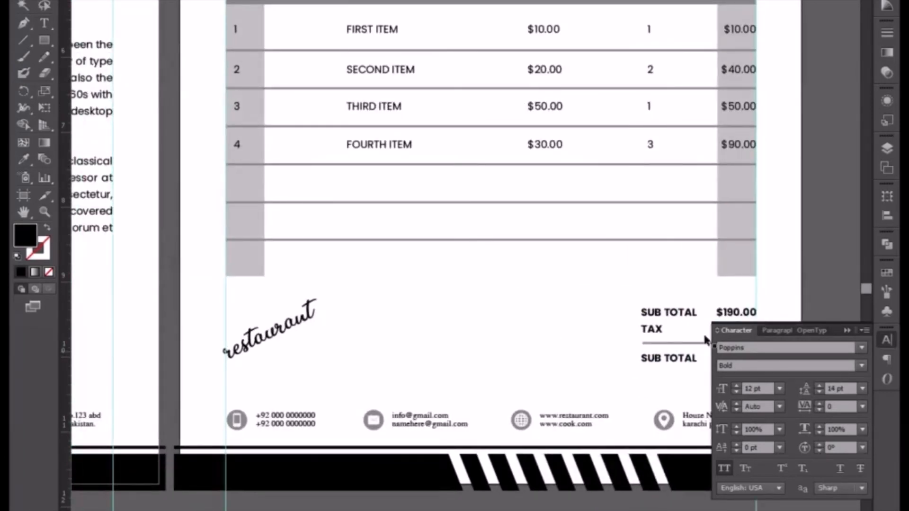
click(847, 330)
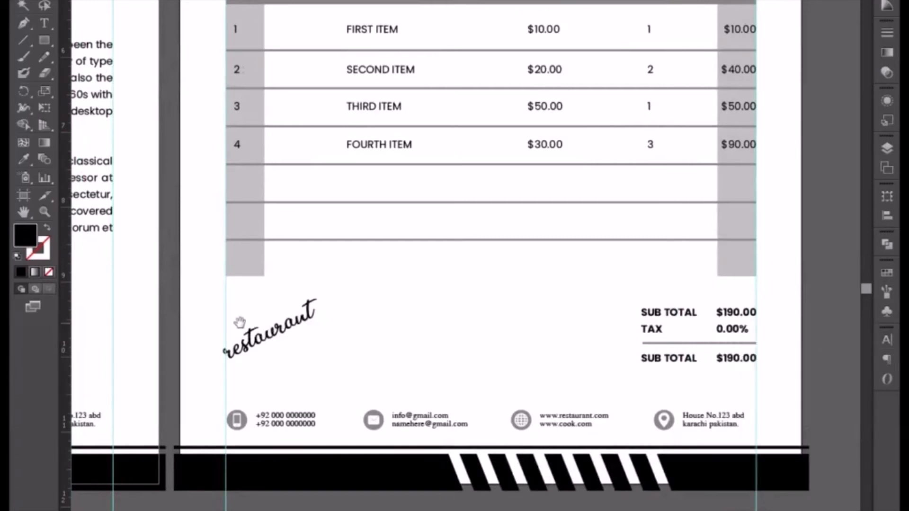
Step: Copy the "Name here" and "Marketing Coordinator" lines from the letterhead's sign-off
drag(204, 329, 404, 304)
drag(219, 297, 504, 309)
drag(249, 278, 368, 273)
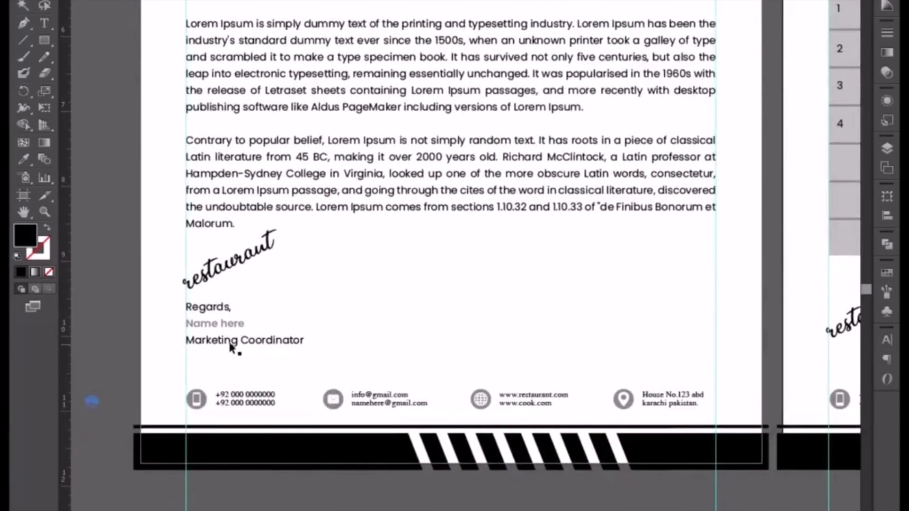
double_click(230, 342)
drag(314, 341, 185, 325)
key(ctrl+c)
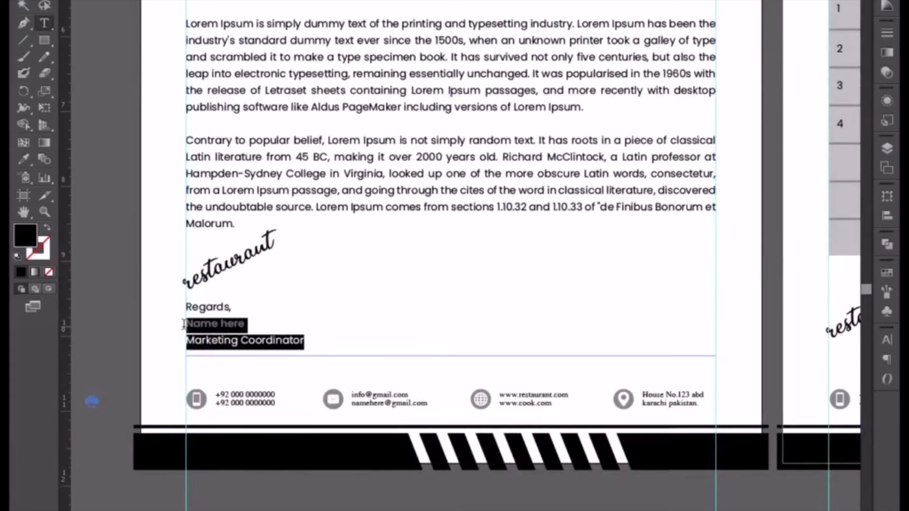
key(Escape)
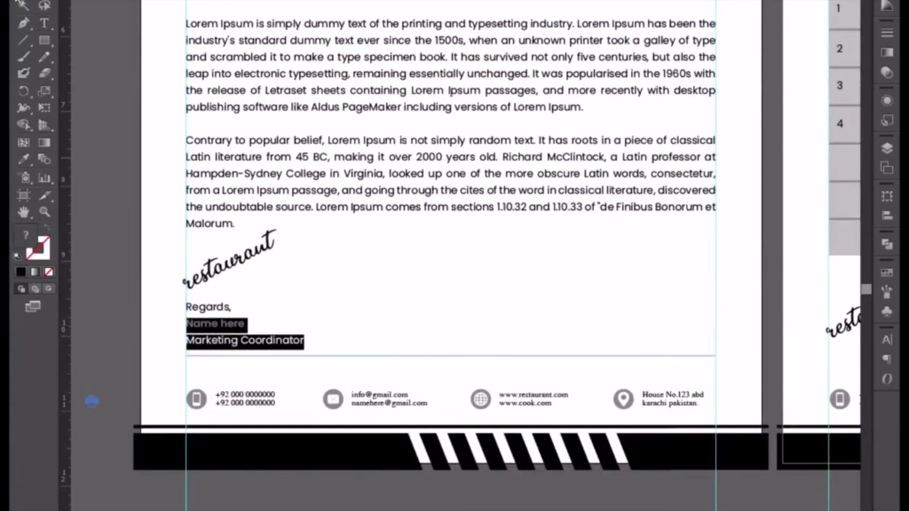
Step: Paste the copied name and job title as new text on the invoice and align it with the left margin guide beneath the signature
drag(483, 253, 310, 229)
drag(455, 273, 326, 273)
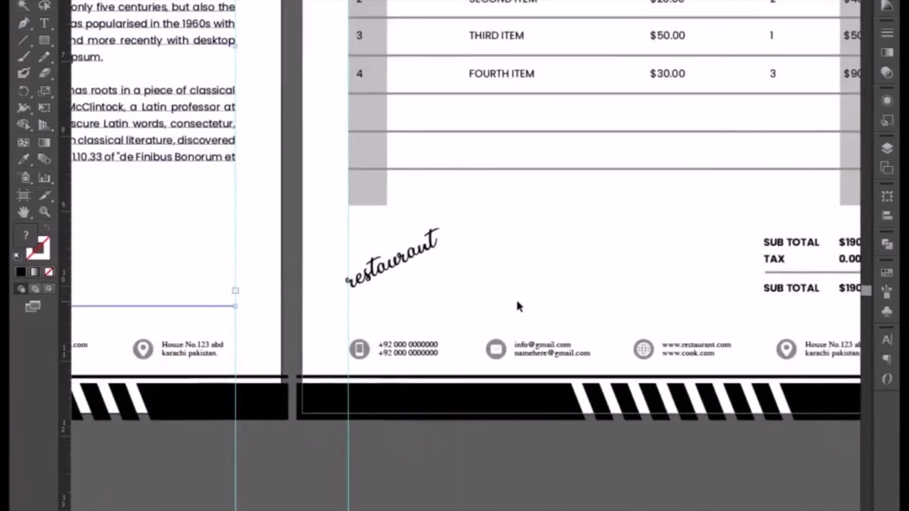
key(t)
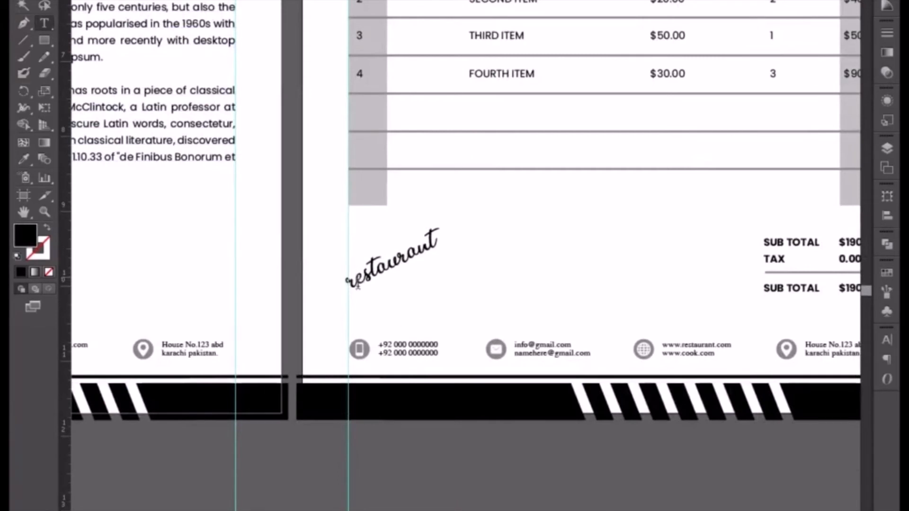
click(539, 268)
key(ctrl+v)
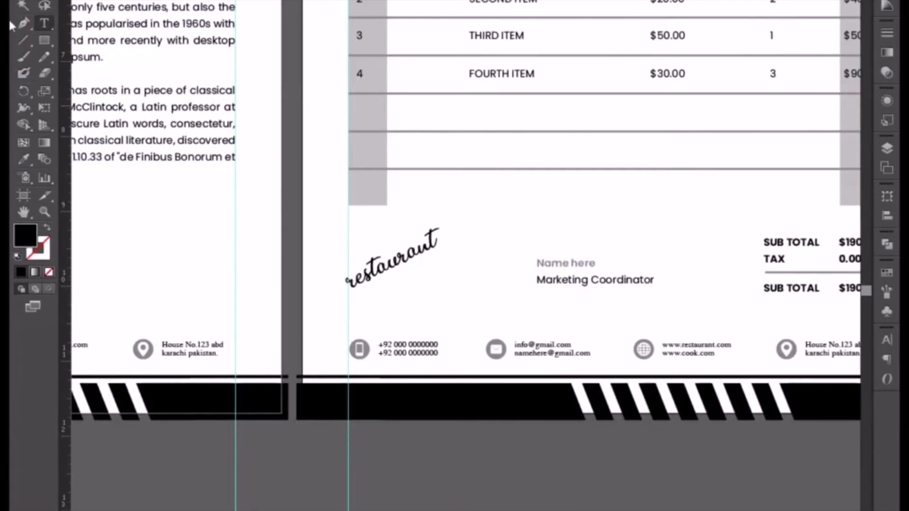
click(22, 5)
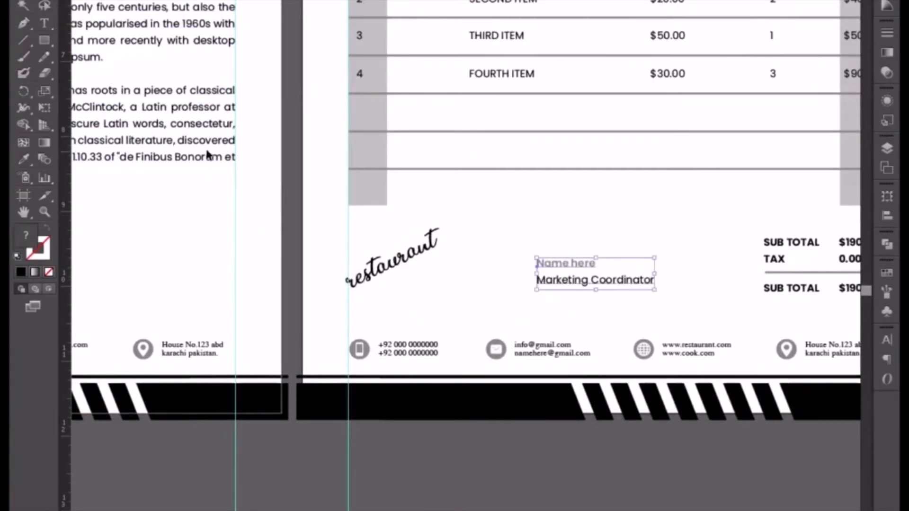
drag(556, 282, 368, 314)
Step: Scale the restaurant signature down slightly and place it just above the "Name here" line
click(404, 260)
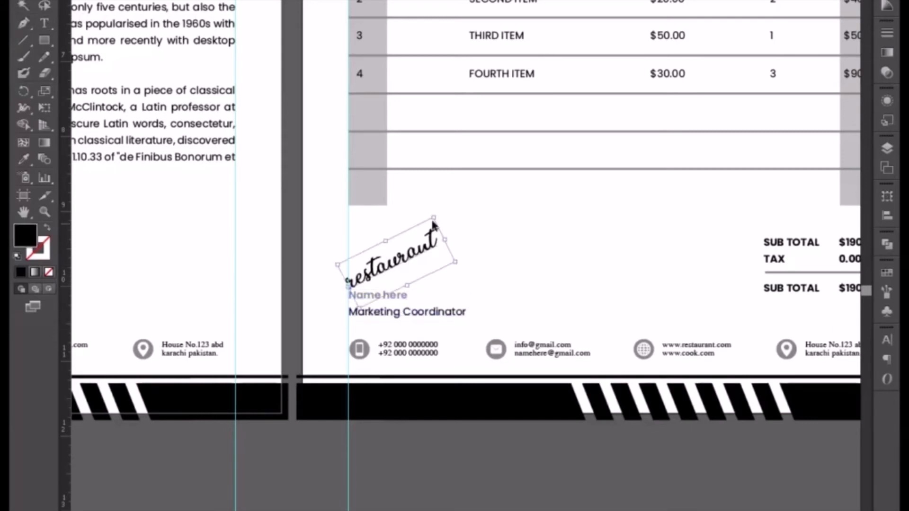
drag(433, 218, 415, 234)
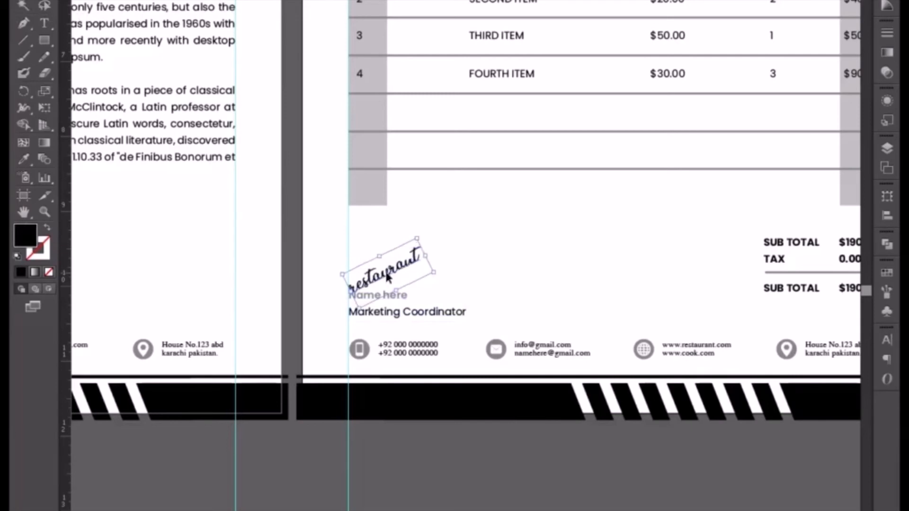
drag(388, 275, 388, 269)
click(523, 278)
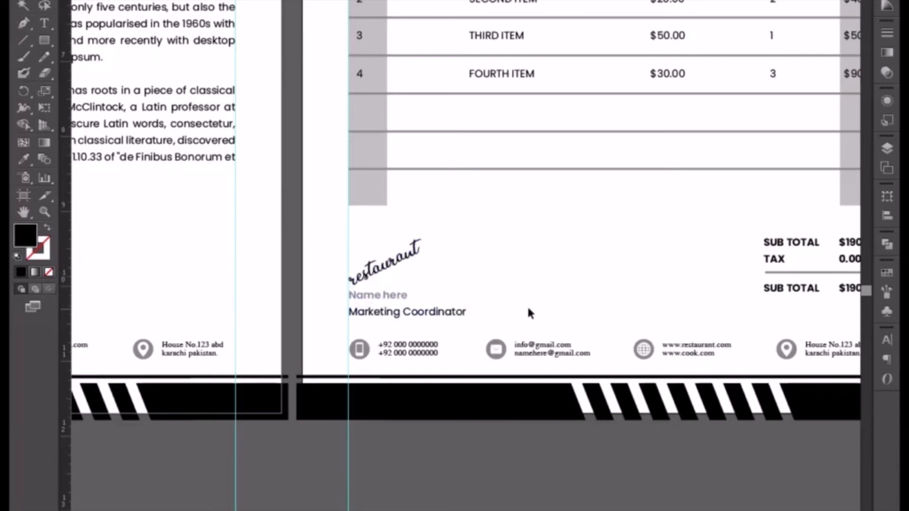
drag(548, 288, 422, 351)
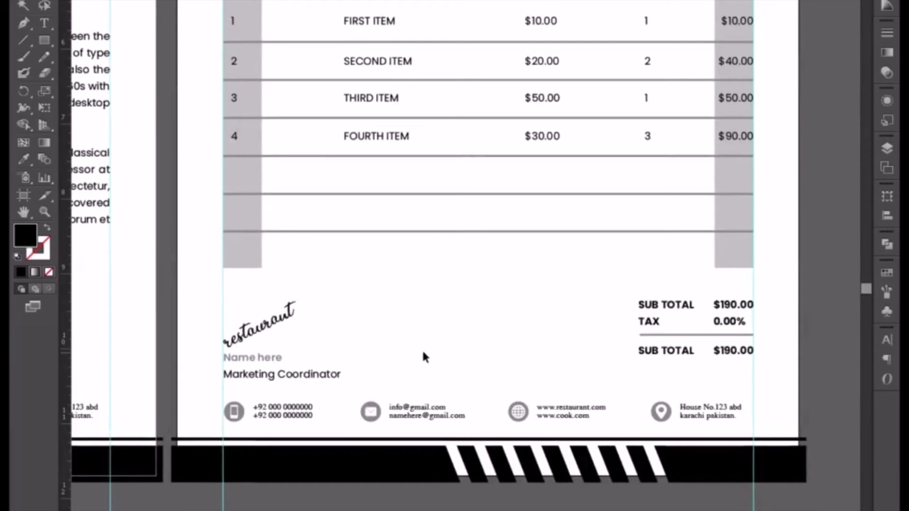
Step: Move the invoice heading, recipient details, item table and totals up three large nudges, leaving the logo, signature and sign-off text in place
drag(436, 280, 404, 438)
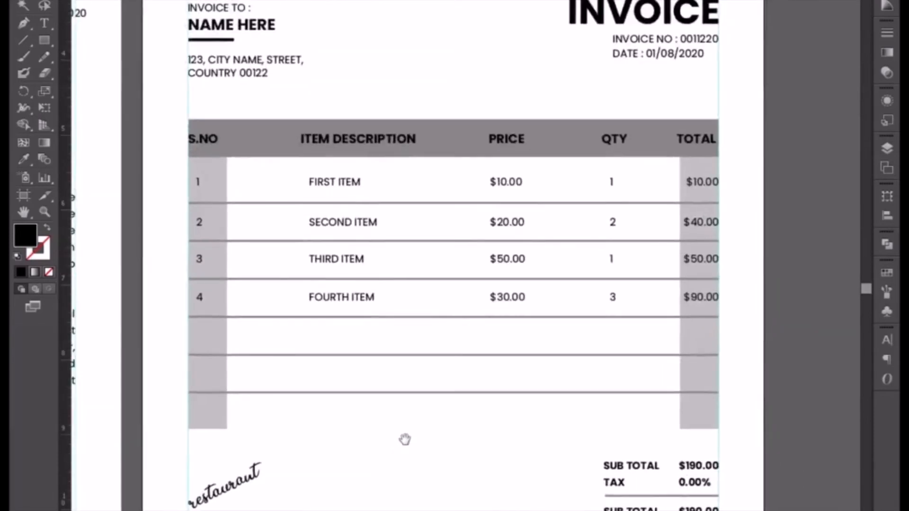
key(ctrl+minus)
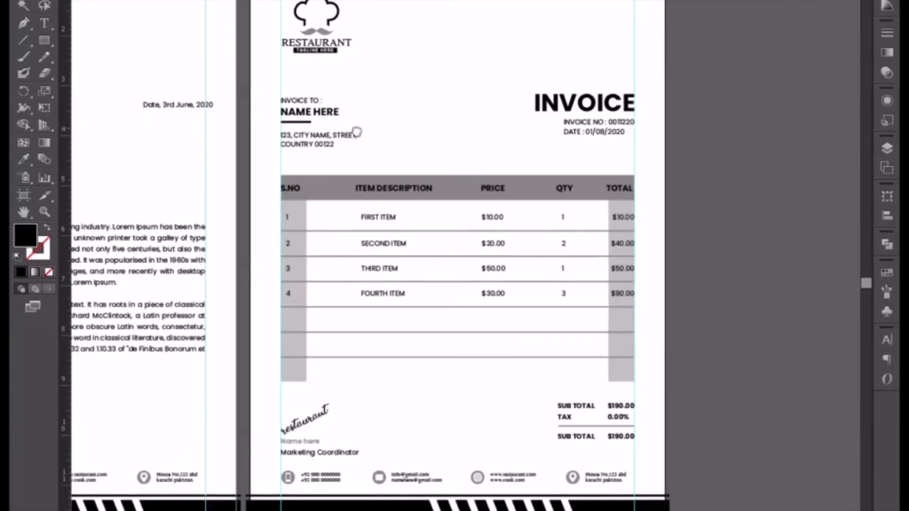
drag(358, 131, 351, 162)
drag(450, 334, 625, 485)
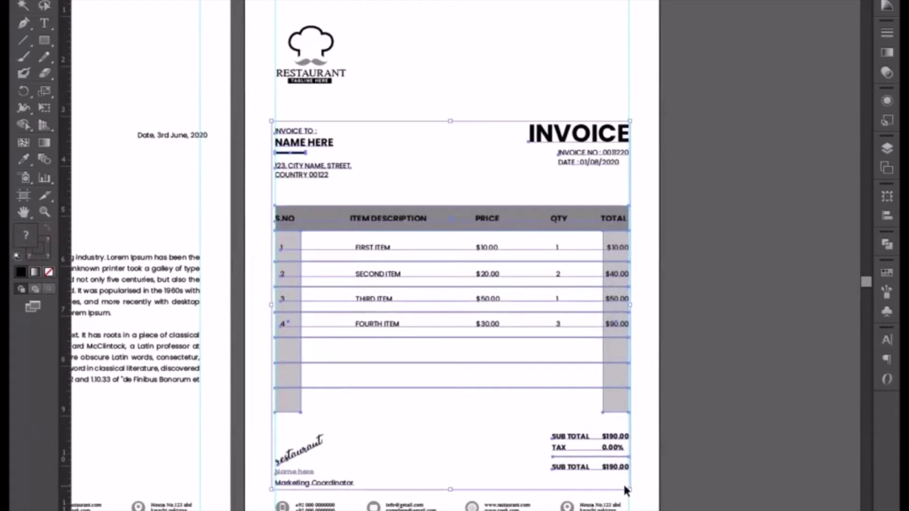
shift+click(299, 483)
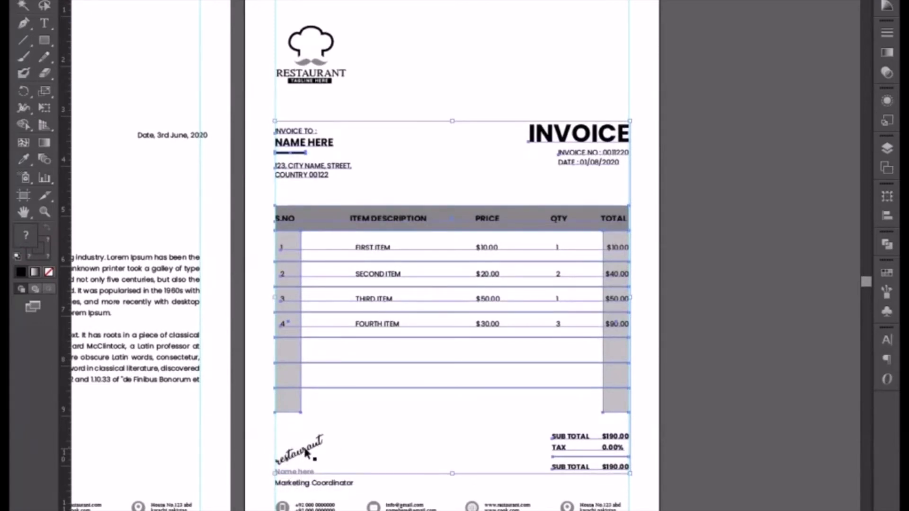
key(shift+Up)
key(shift+Up)
key(shift+Up)
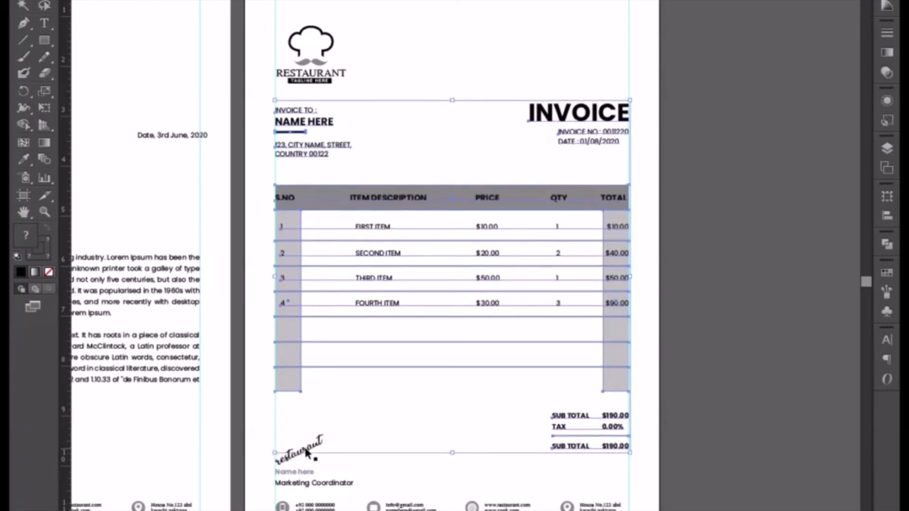
Step: Move the restaurant logo slightly up toward the top of the invoice page
click(277, 34)
drag(269, 29, 283, 142)
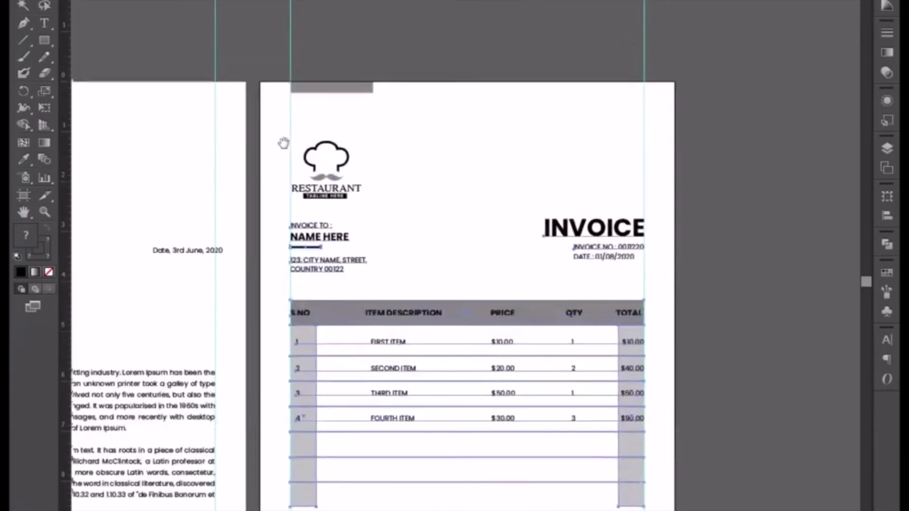
click(346, 197)
key(shift+Up)
key(shift+Up)
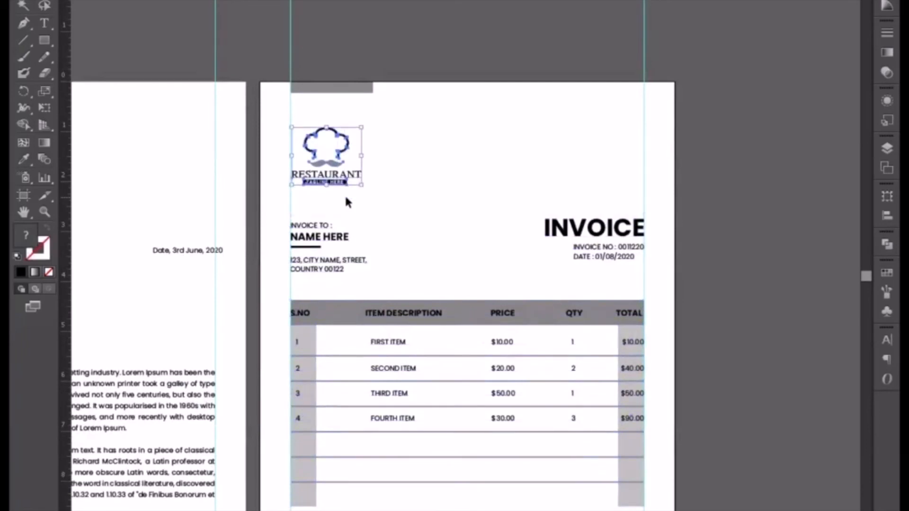
key(shift+Down)
Step: Move the logo, invoice details, item table and totals up together by two large nudges, keeping the signature in place
drag(347, 215, 339, 142)
key(ctrl+plus)
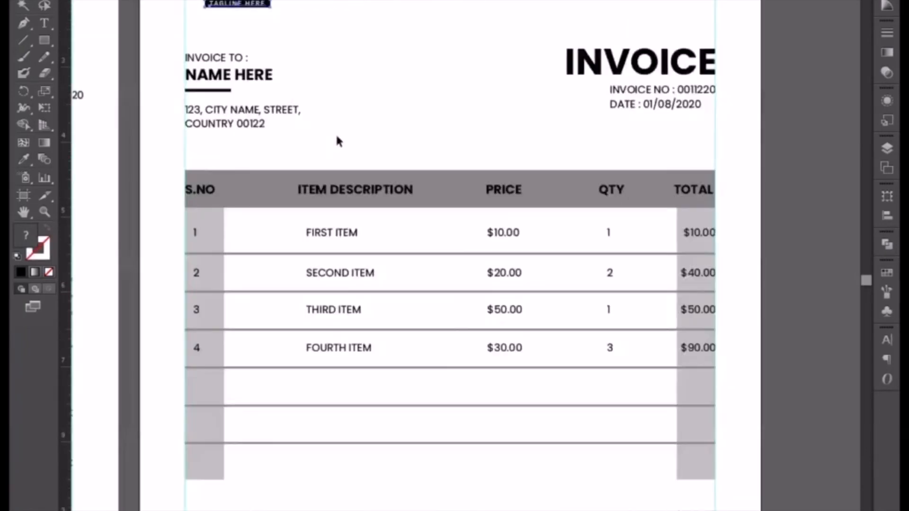
key(ctrl+minus)
click(261, 41)
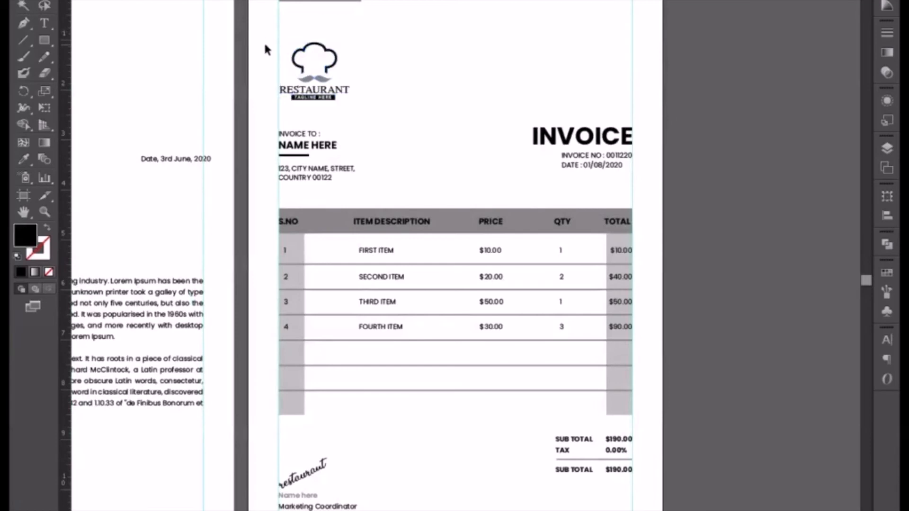
mouse_move(260, 46)
mouse_down()
mouse_move(520, 345)
mouse_move(616, 507)
mouse_move(632, 496)
mouse_move(637, 507)
mouse_move(643, 464)
mouse_up()
shift+click(306, 480)
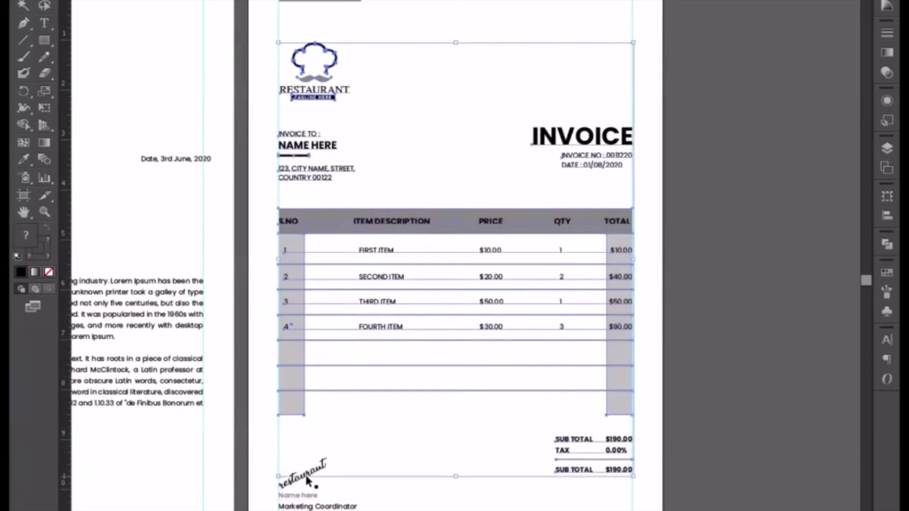
key(shift+Up)
key(shift+Up)
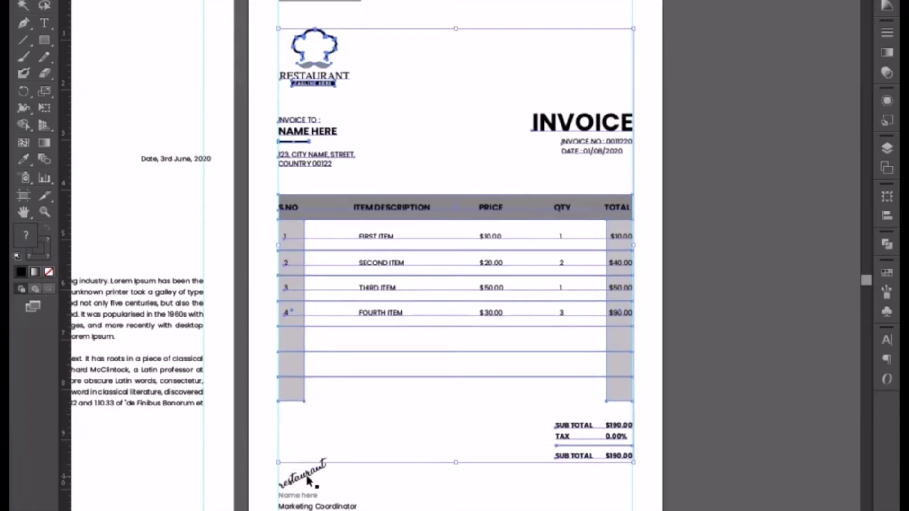
click(716, 403)
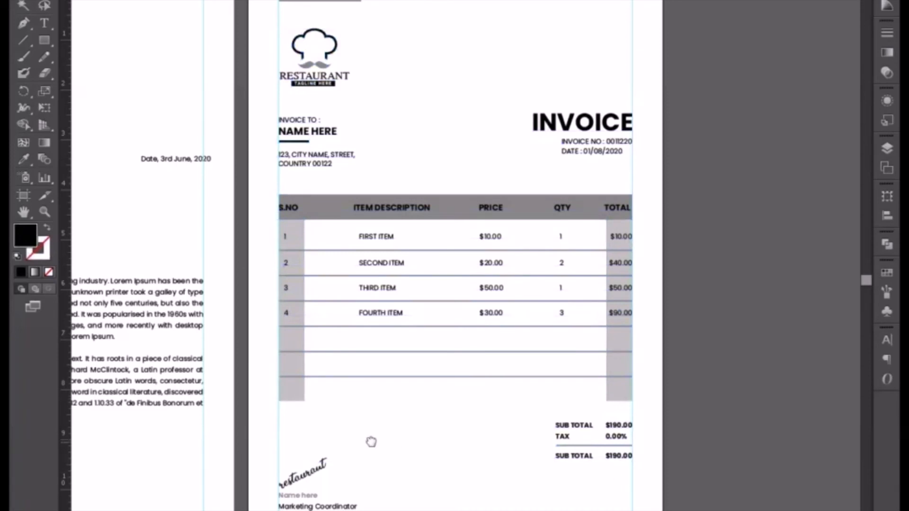
Step: Move only the item table and the totals block up one large nudge, closer to the recipient address
drag(371, 438, 432, 383)
scroll(433, 383, up, 2)
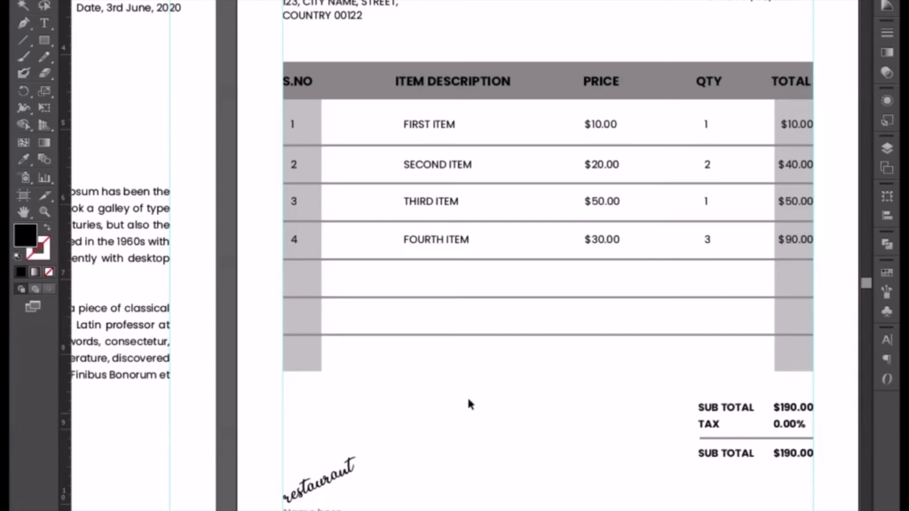
drag(259, 46, 816, 459)
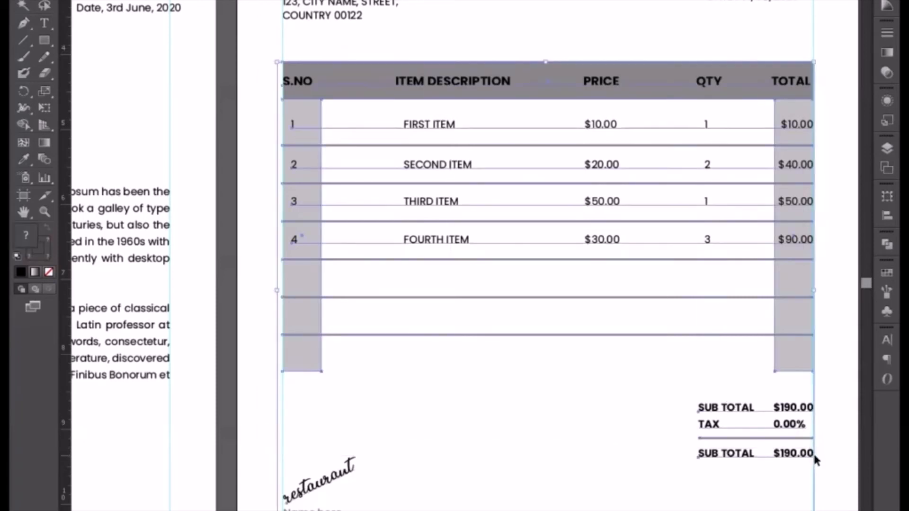
shift+click(310, 492)
key(shift+Up)
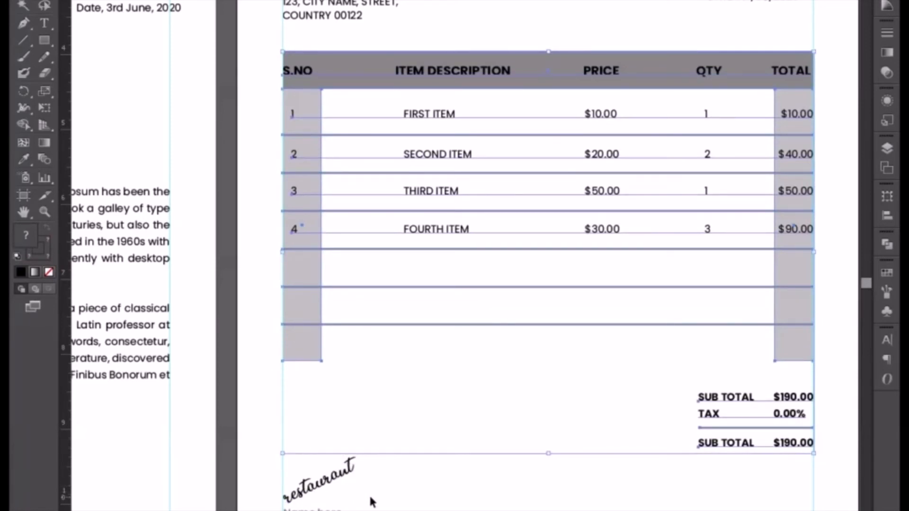
key(ctrl+shift+a)
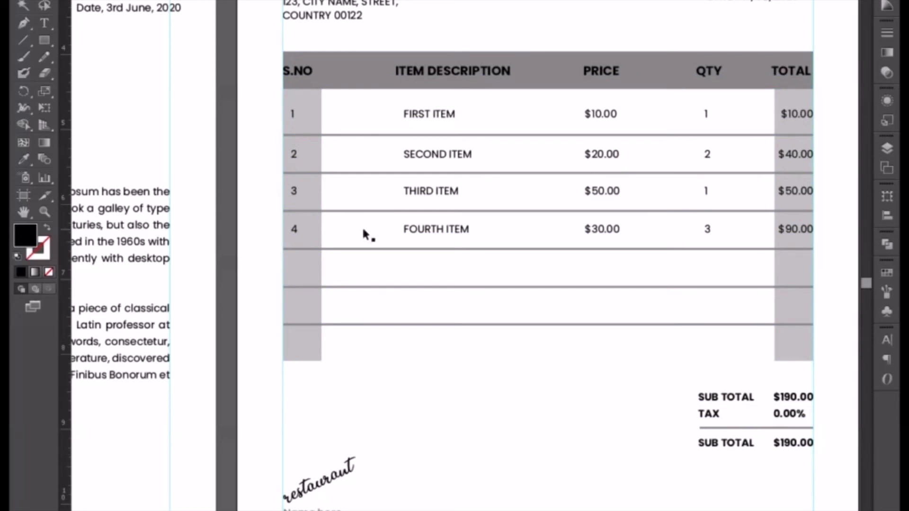
Step: Duplicate the "INVOICE TO : NAME HERE" text block to just below the item table at the left margin guide
scroll(321, 47, up, 3)
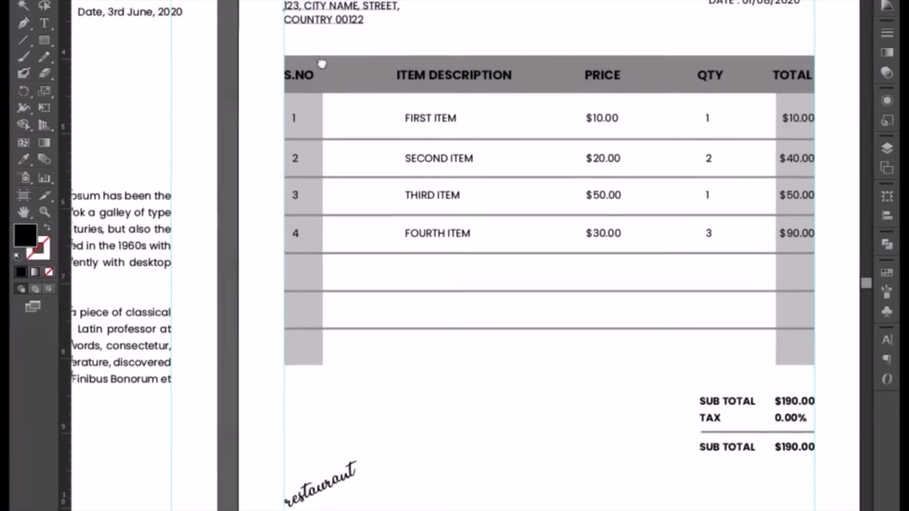
click(322, 81)
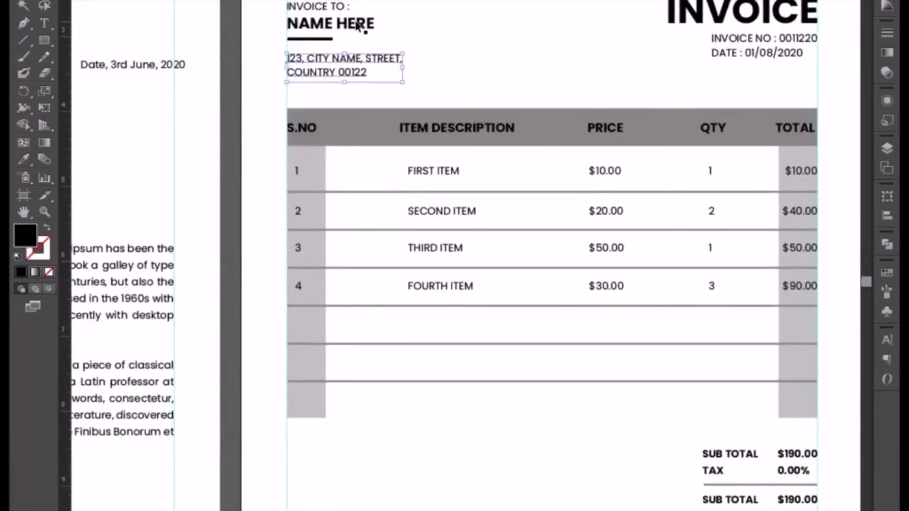
drag(356, 25, 368, 459)
Step: Move the "INVOICE TO :" line beneath "NAME HERE" in the copied text block below the table
double_click(326, 449)
triple_click(352, 441)
key(ctrl+c)
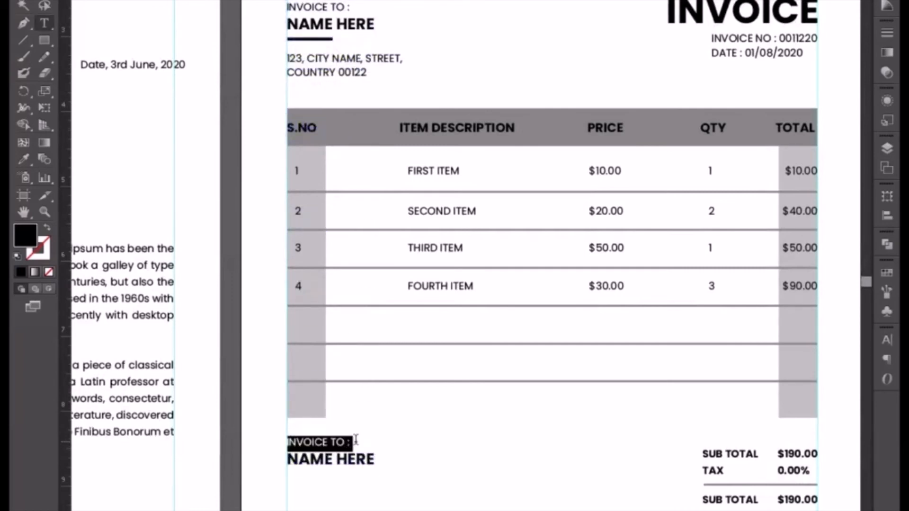
key(BackSpace)
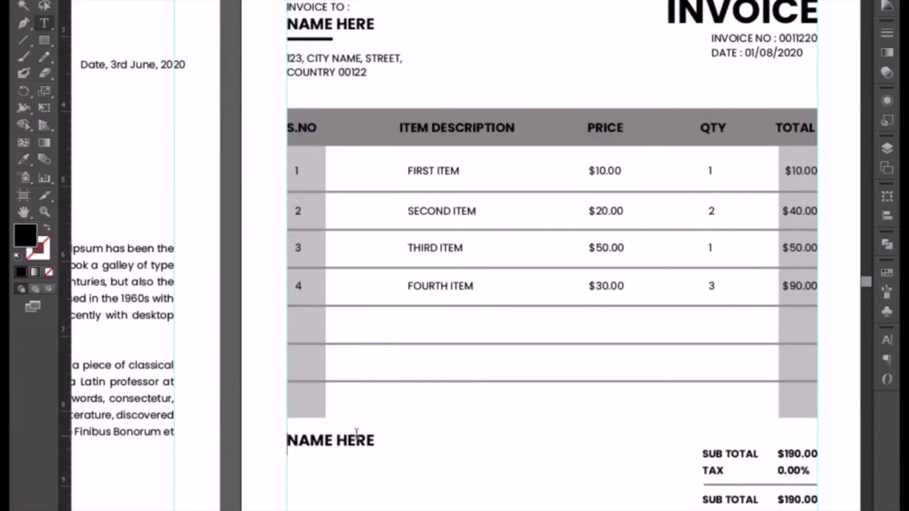
key(End)
key(Return)
key(ctrl+v)
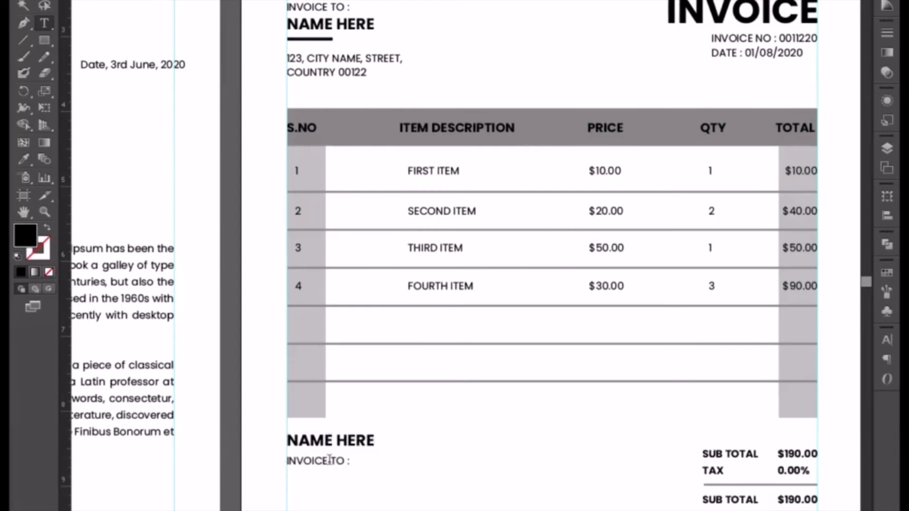
Step: Replace the "NAME HERE" heading in the copied text block below the item table with "PAYMENT INFO :"
drag(288, 441, 373, 440)
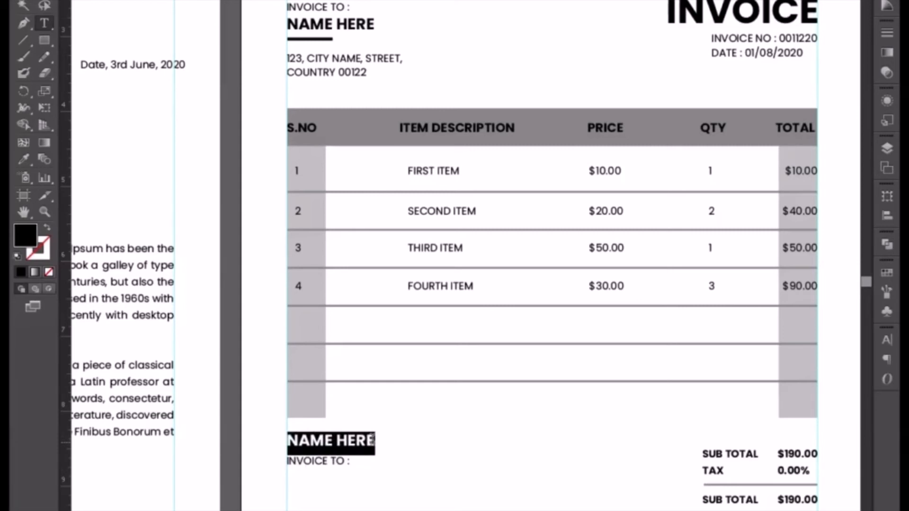
text(PAU)
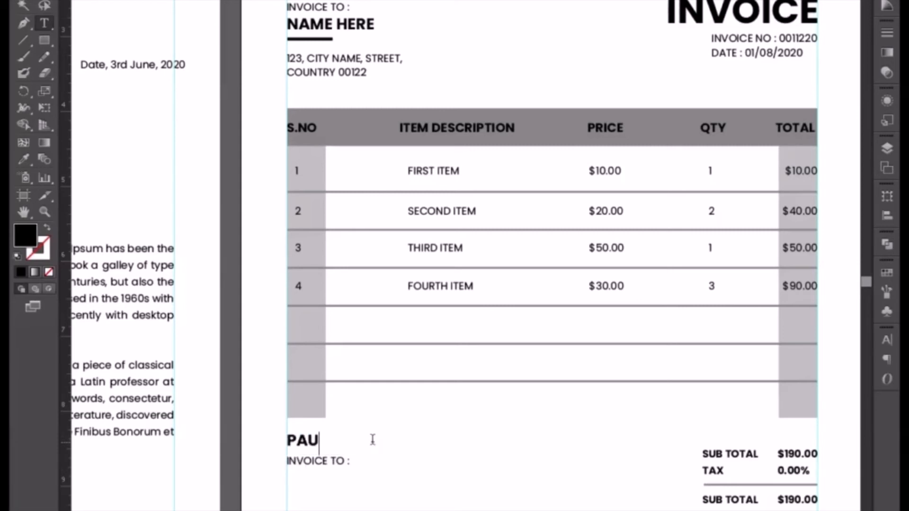
key(BackSpace)
text(YMENT)
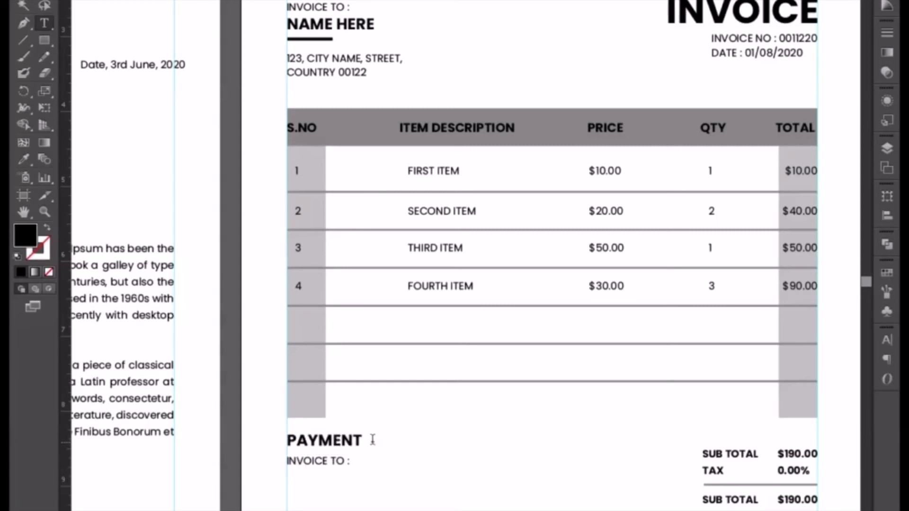
text( INFO :)
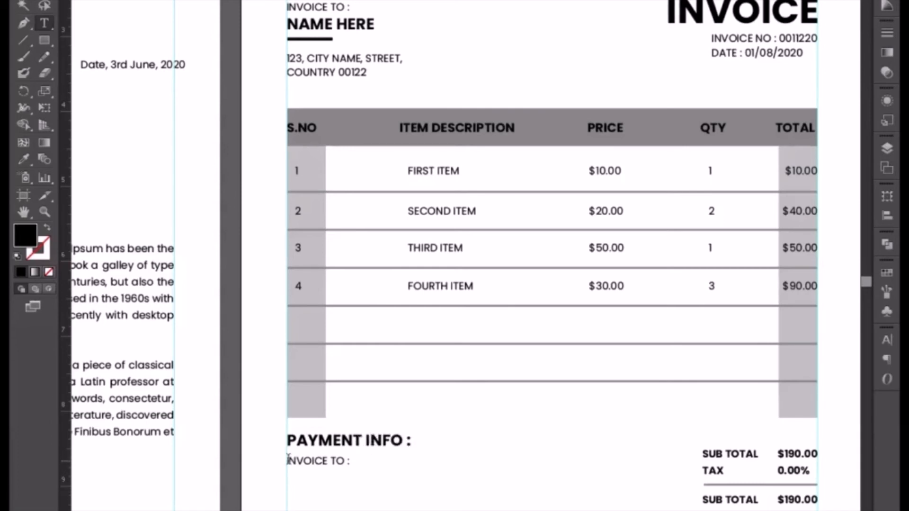
Step: Replace the "INVOICE TO :" line under the payment heading with "ACCOUNT NO :" followed by a placeholder account number
drag(288, 459, 359, 468)
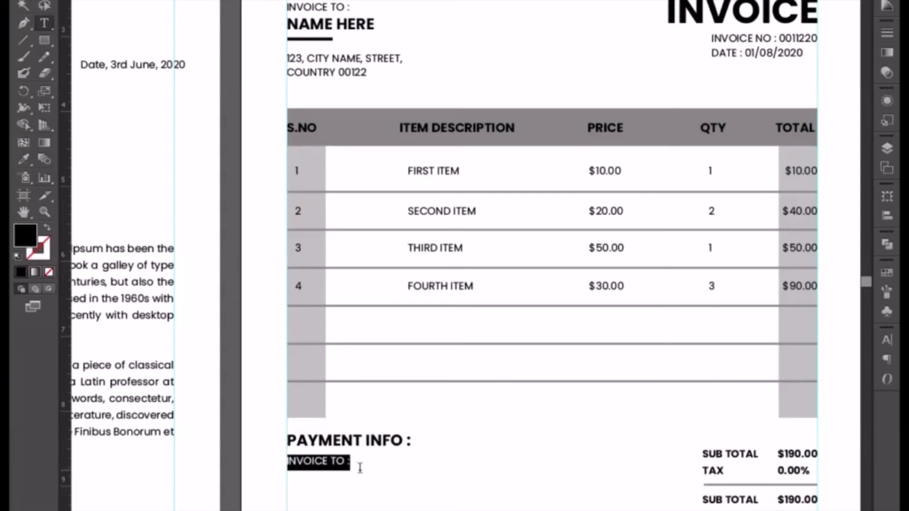
text(ACCOUNT)
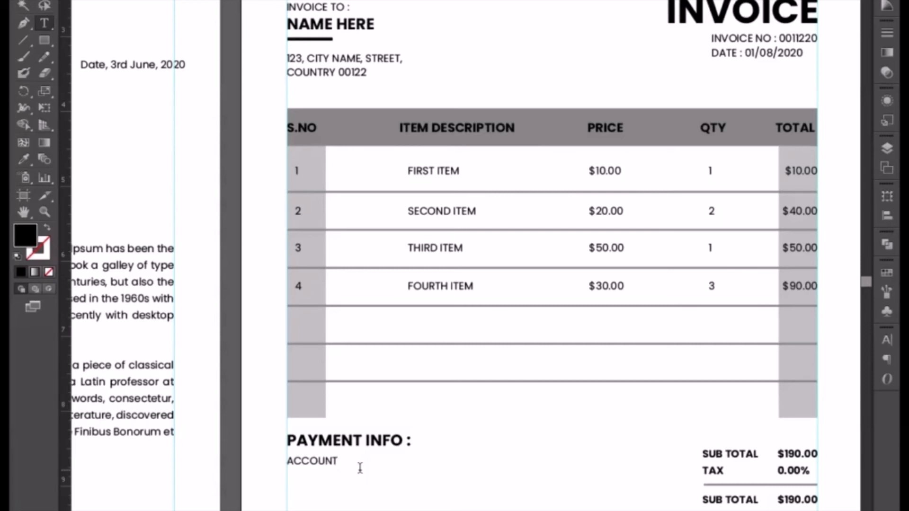
text( NO)
text(: 0022002200220)
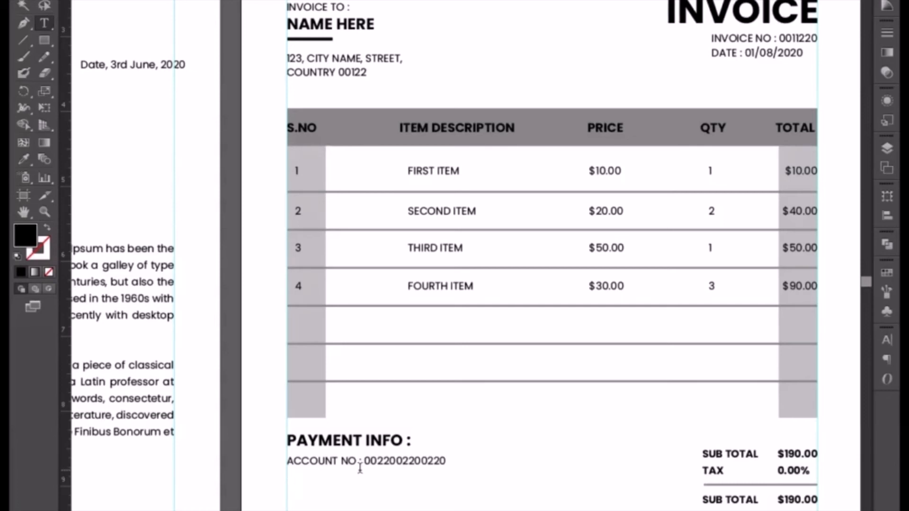
Step: Add the lines "A/C NAME : NAME HERE" and "BANK DETAIL :" beneath the account number, with their colons aligned
text(ACCOU)
key(BackSpace)
key(BackSpace)
key(BackSpace)
key(BackSpace)
text(/C NAME)
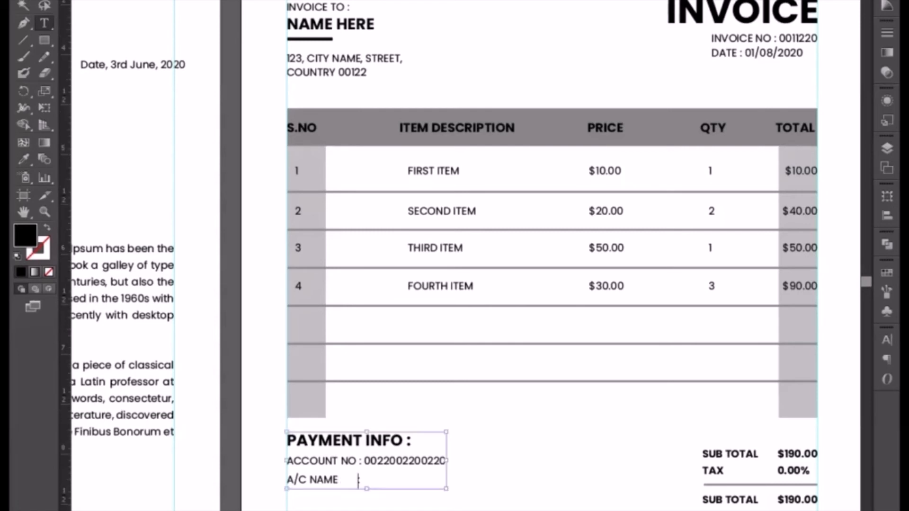
Step: Copy "Lorem Ipsum has been" from the letter's body text into the "BANK DETAIL :" line
key(ctrl+equal)
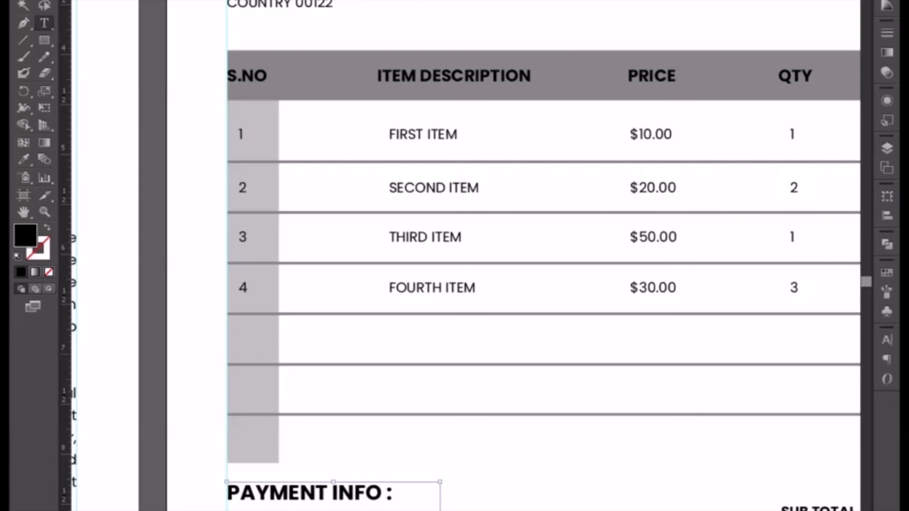
key(ctrl+minus)
key(ctrl+minus)
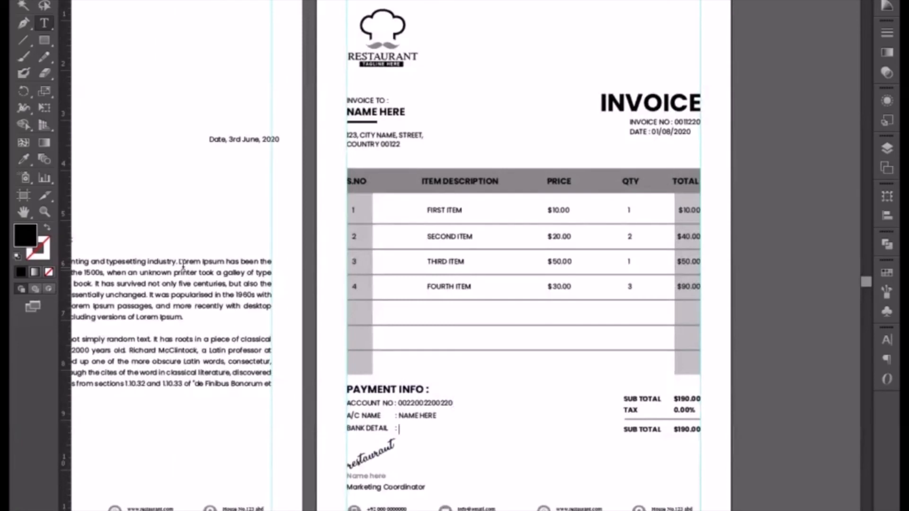
drag(178, 262, 259, 261)
key(ctrl+c)
click(399, 425)
key(ctrl+v)
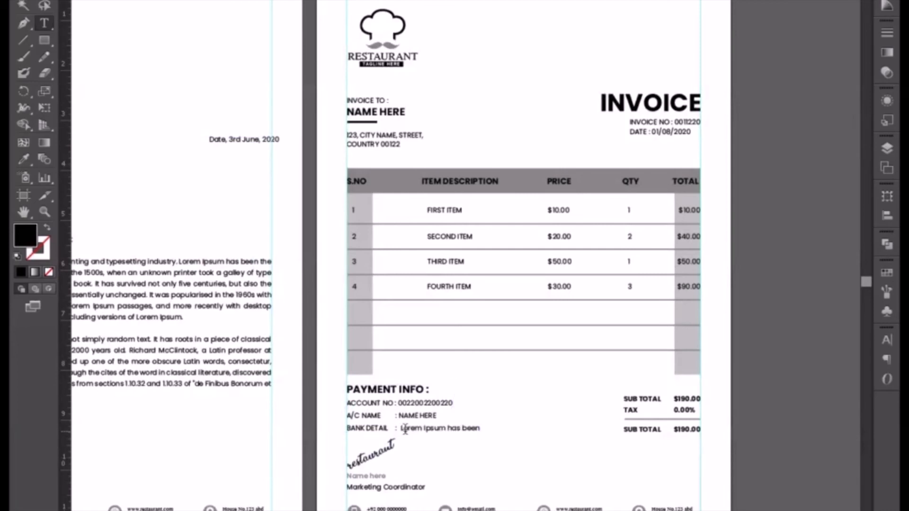
key(Escape)
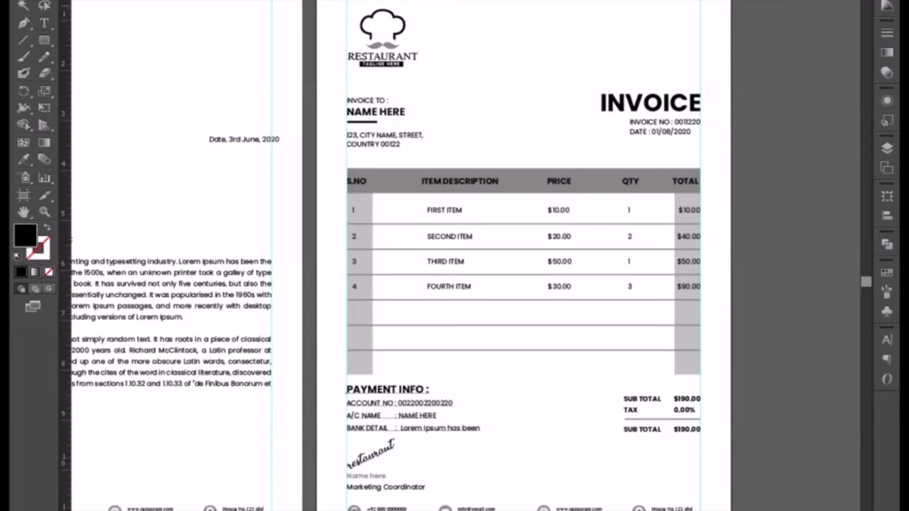
Step: Try to apply the detail line's text style to the whole payment block with the Eyedropper, and undo it
key(ctrl+plus)
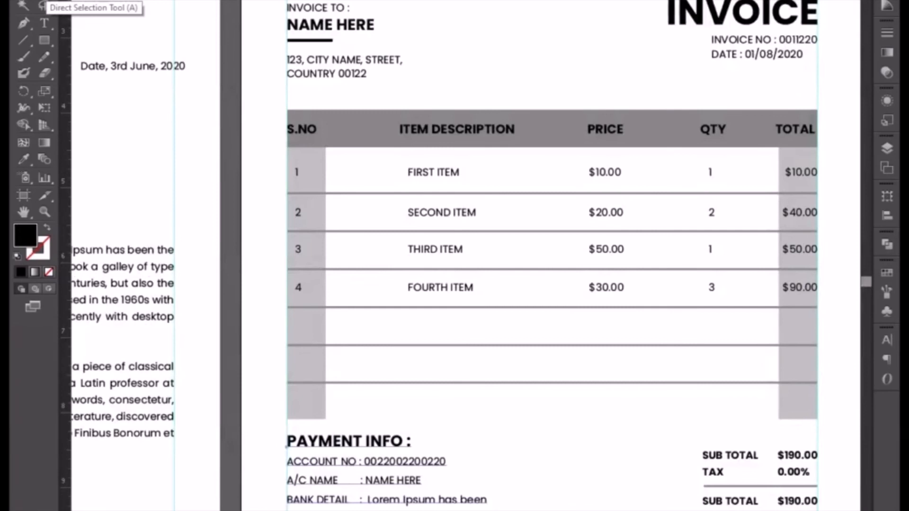
click(23, 159)
click(398, 477)
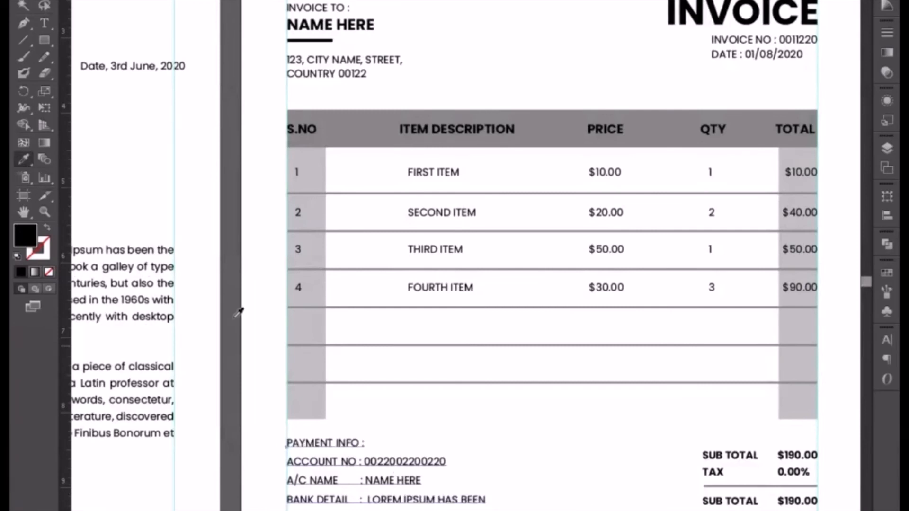
key(ctrl+z)
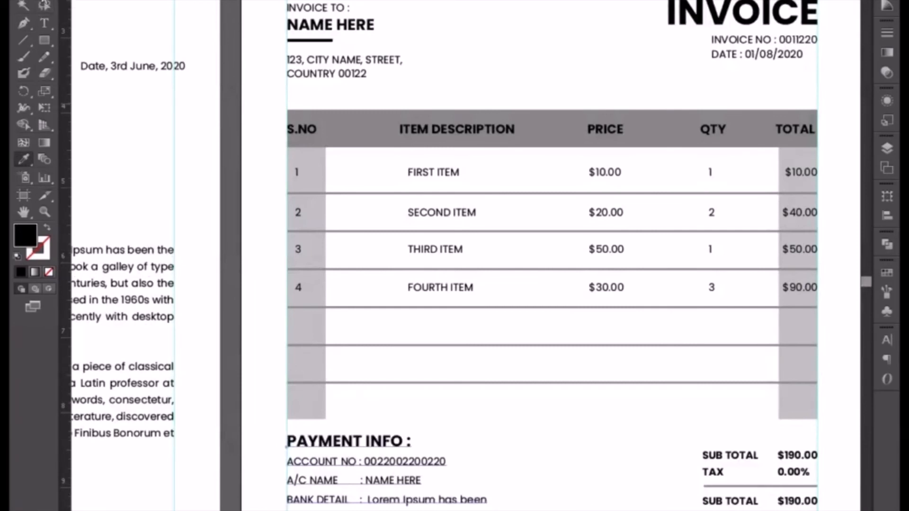
Step: Apply the account number line's text style to only the three lines below "PAYMENT INFO :" with the Eyedropper
click(44, 23)
click(388, 480)
drag(488, 502, 277, 457)
click(23, 159)
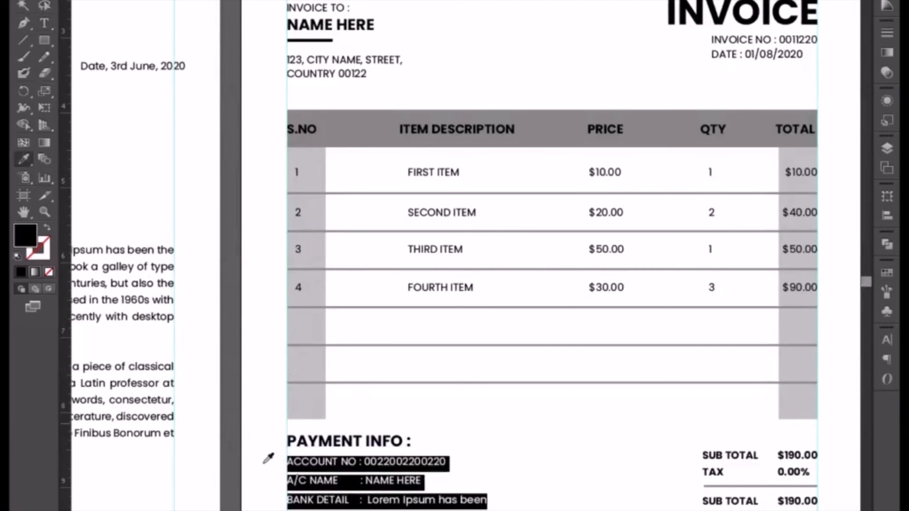
click(313, 462)
click(23, 0)
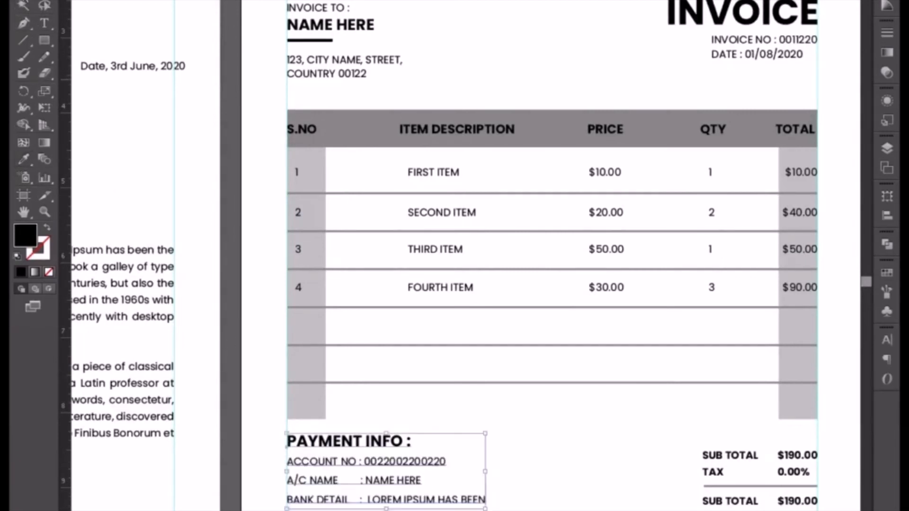
Step: Remove the extra space before "LOREM IPSUM HAS BEEN" in the bank detail line
double_click(370, 504)
key(BackSpace)
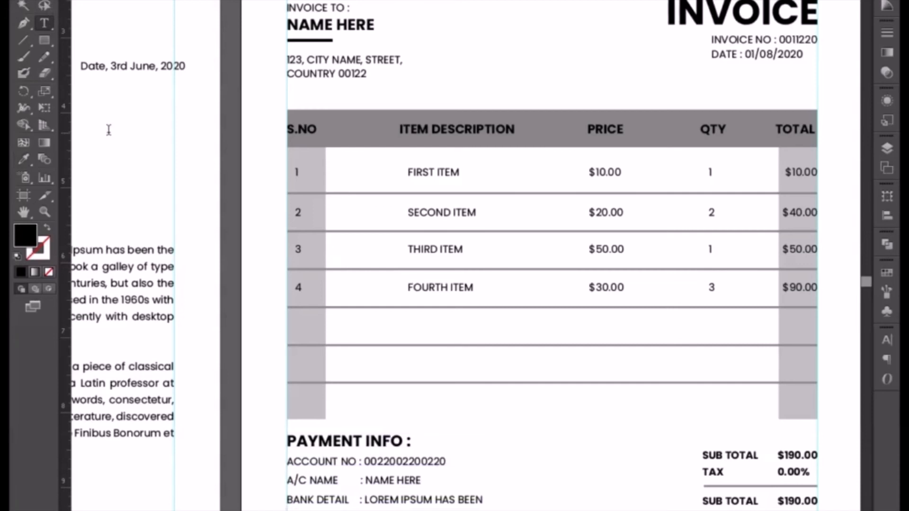
key(Escape)
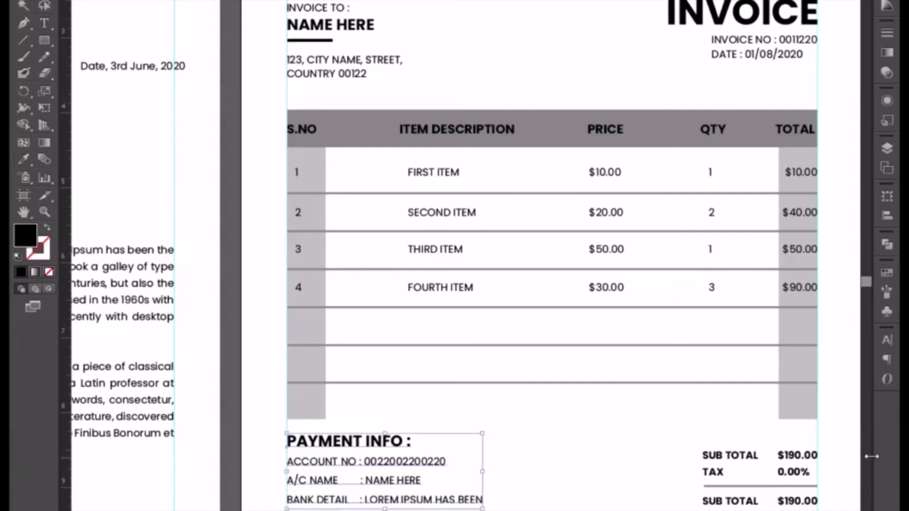
Step: Set the leading of the three payment detail lines below the heading to 15 pt
key(t)
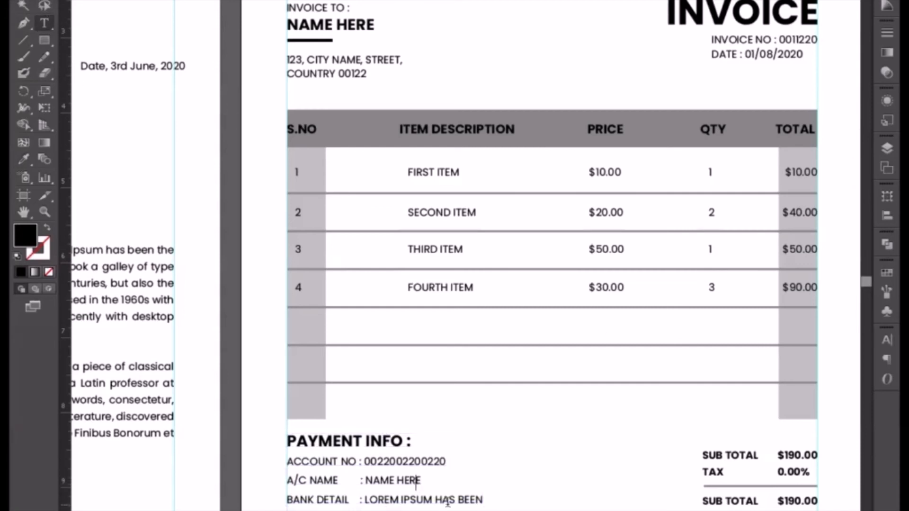
drag(483, 500, 279, 461)
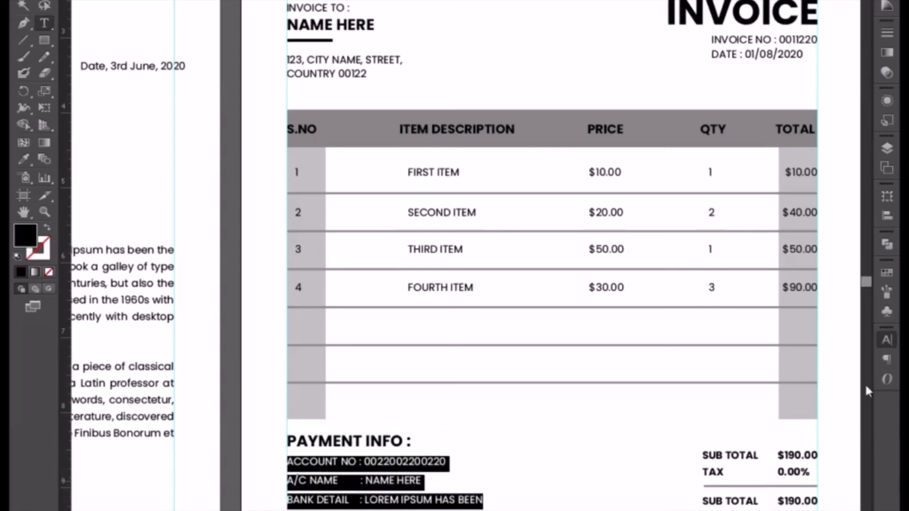
click(887, 340)
click(831, 389)
key(Down)
key(Down)
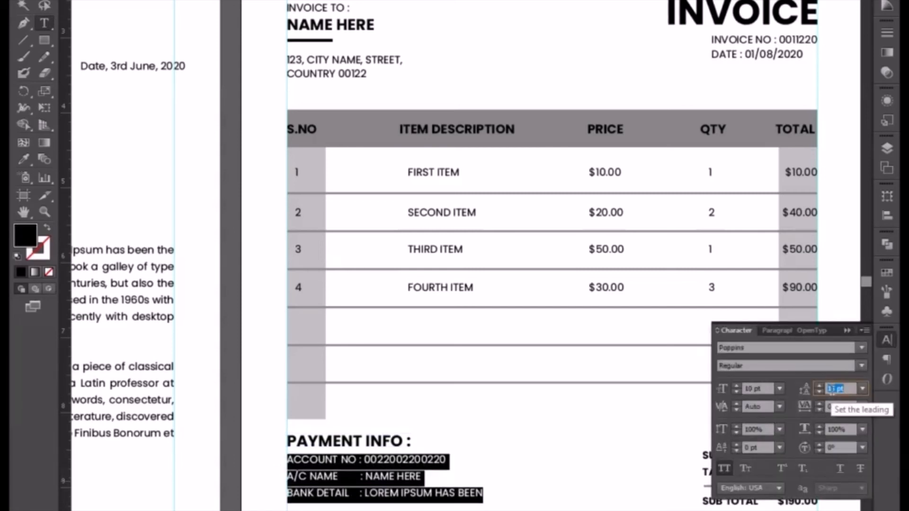
key(Down)
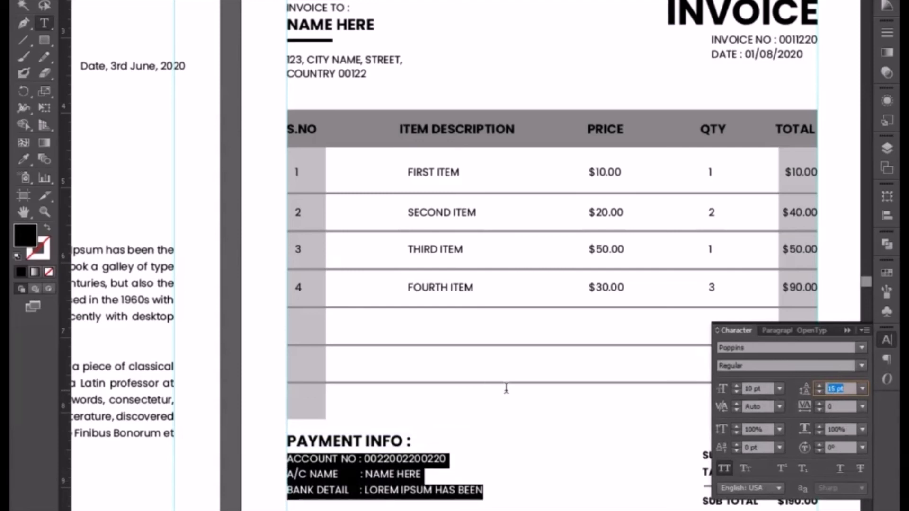
click(21, 6)
click(526, 487)
Step: Right-align the "Name here" and "Marketing Coordinator" sign-off text
scroll(382, 326, down, 4)
drag(383, 327, 295, 298)
click(198, 356)
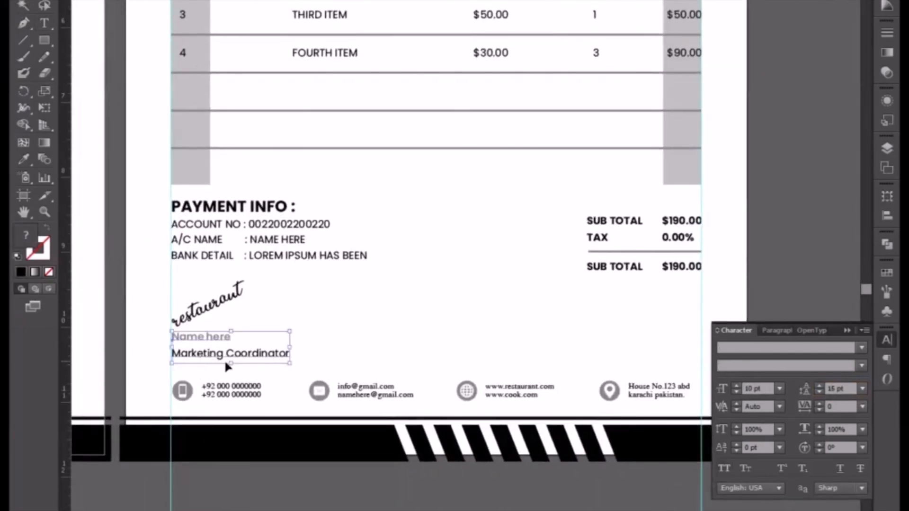
click(649, 4)
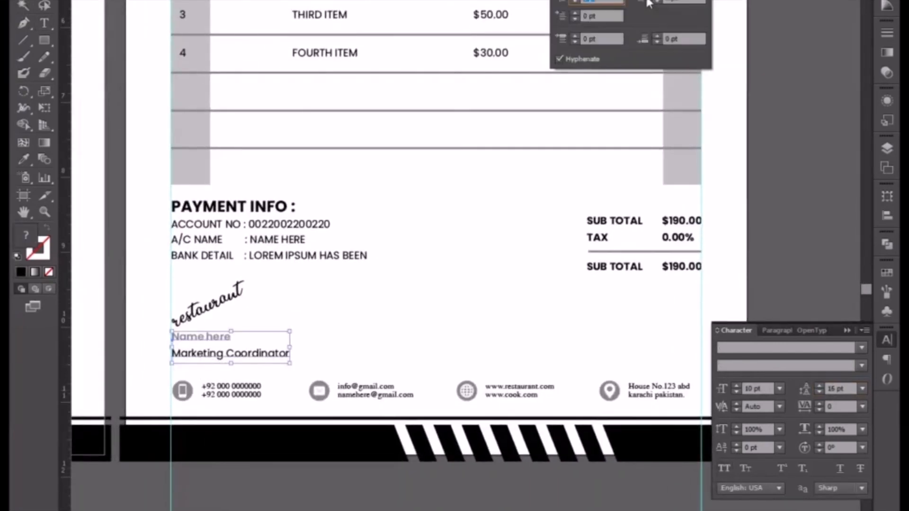
key(ctrl+shift+r)
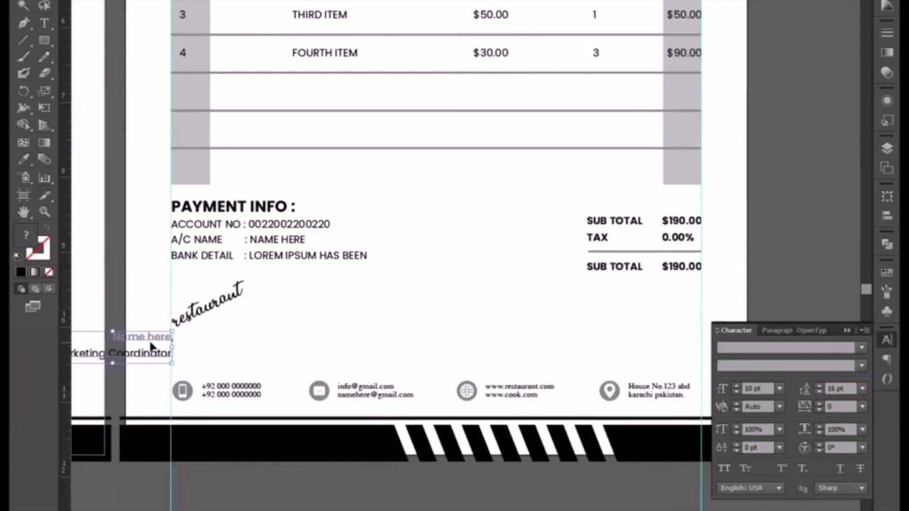
Step: Move the sign-off text and the signature across to the right margin guide, beneath the totals block
mouse_move(152, 340)
mouse_down()
mouse_move(337, 352)
mouse_move(668, 350)
mouse_up()
shift+click(213, 307)
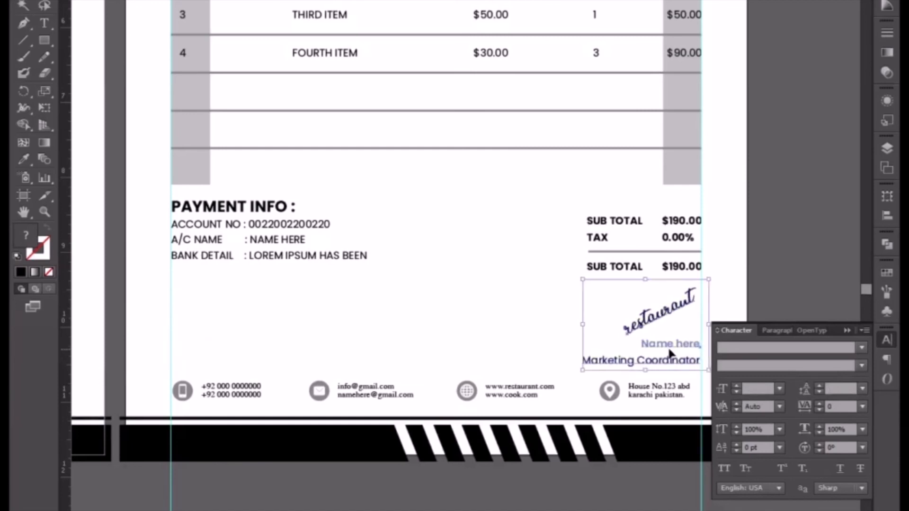
click(489, 328)
Step: Nudge the totals block up by three small steps, away from the signature
drag(554, 209, 661, 276)
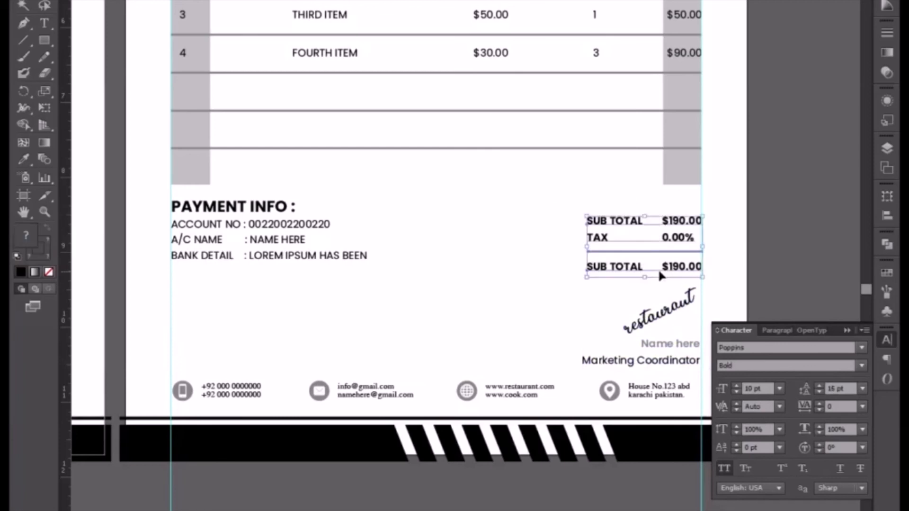
key(Up)
key(Up)
key(Up)
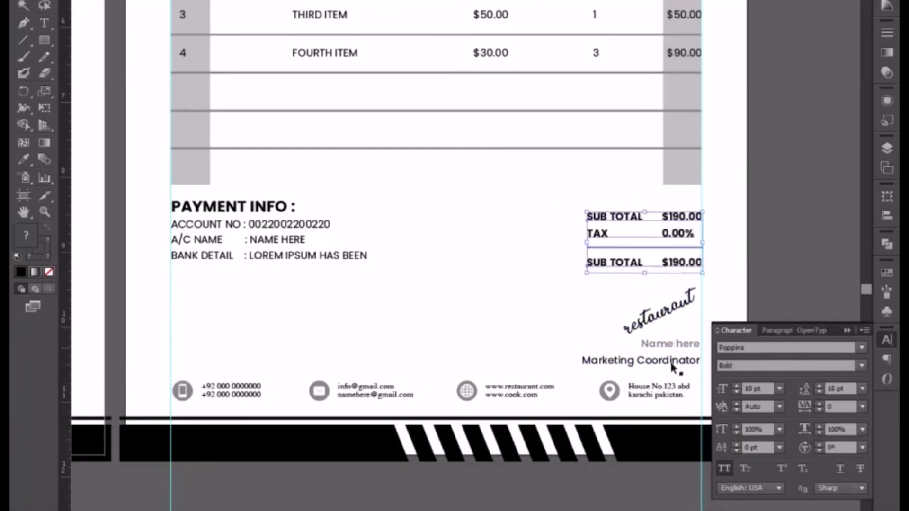
Step: Set the leading of the name and job title text to 12 pt and shift the signature slightly right toward the margin guide
click(668, 364)
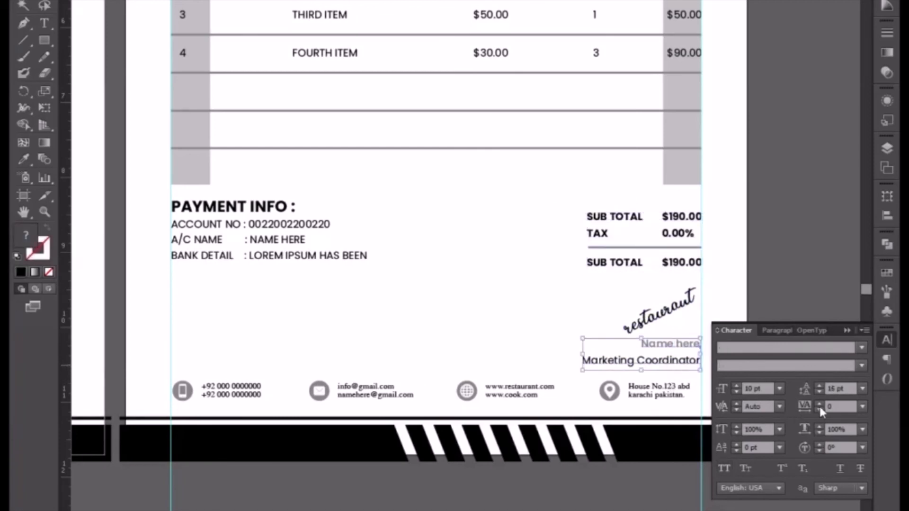
click(835, 392)
key(Down)
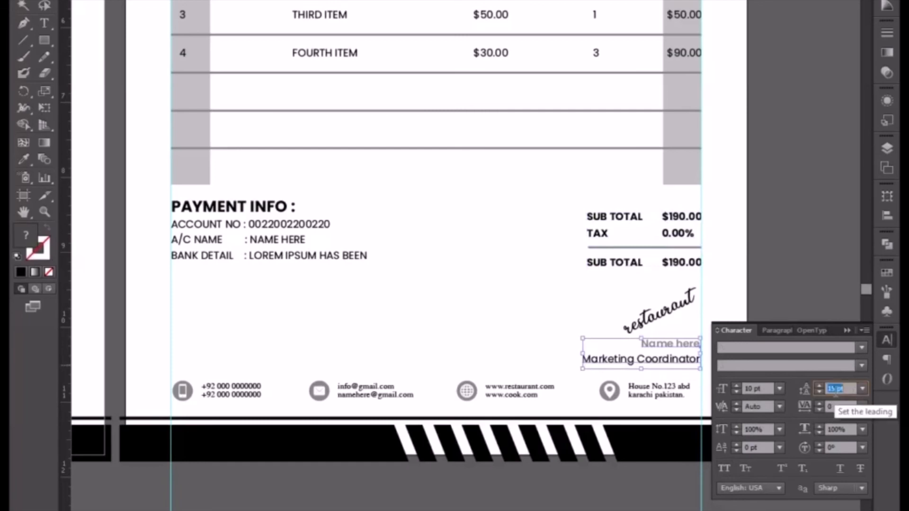
key(Down)
key(Down)
key(Down)
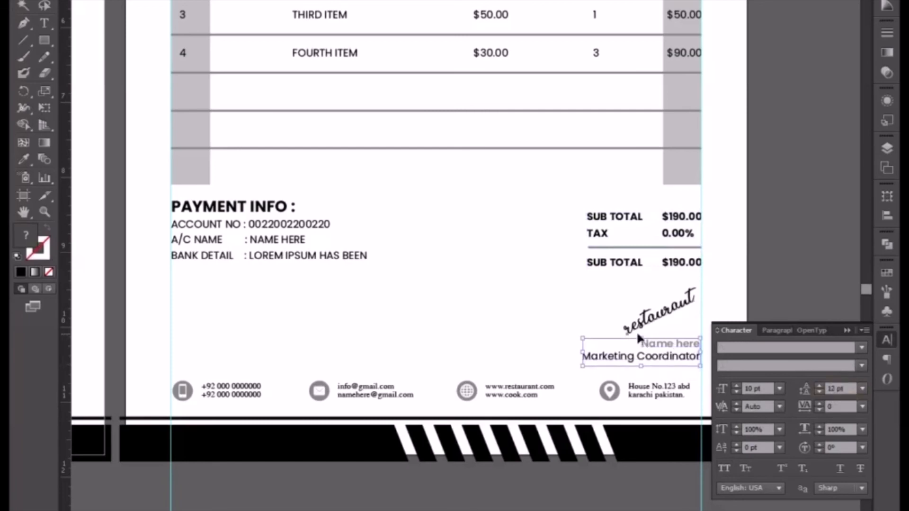
click(637, 332)
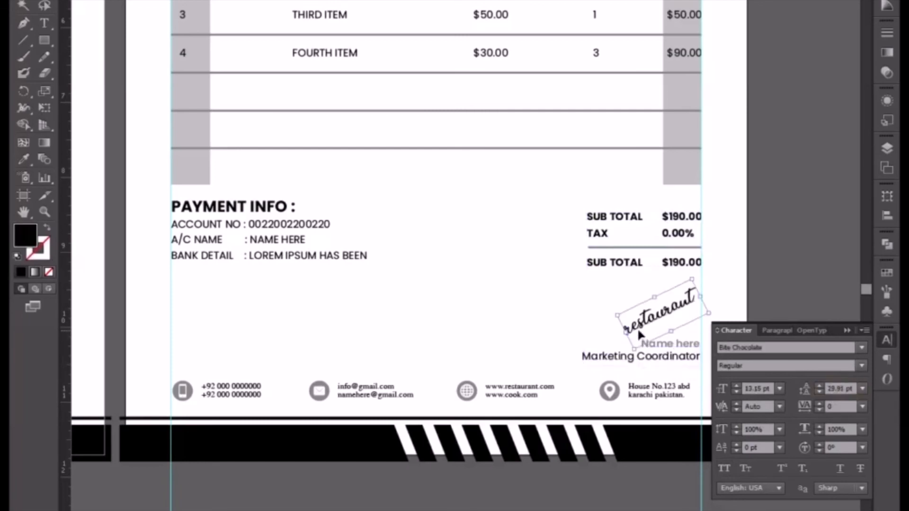
click(165, 296)
Step: Nudge the payment info block down in small steps so it lines up with the totals block
drag(152, 203, 299, 276)
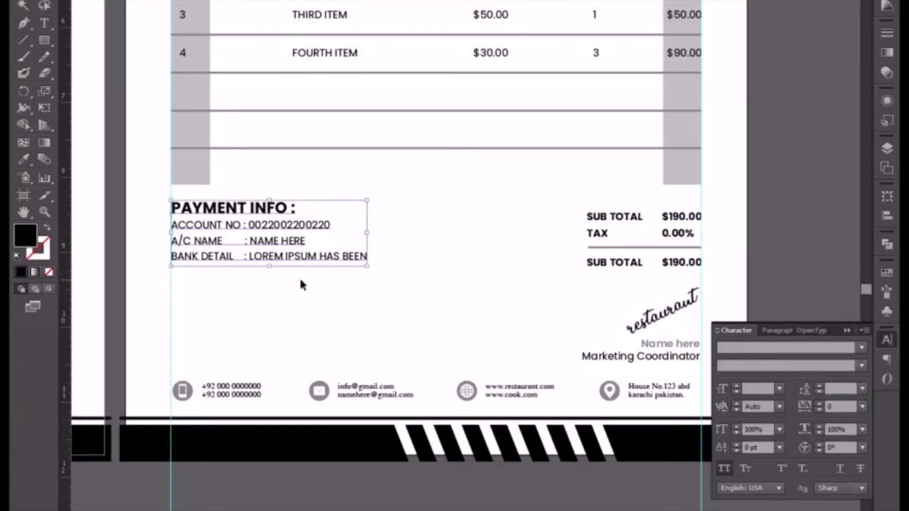
key(Down)
key(Down)
key(Down)
key(Down)
key(Down)
key(Down)
key(Down)
key(Down)
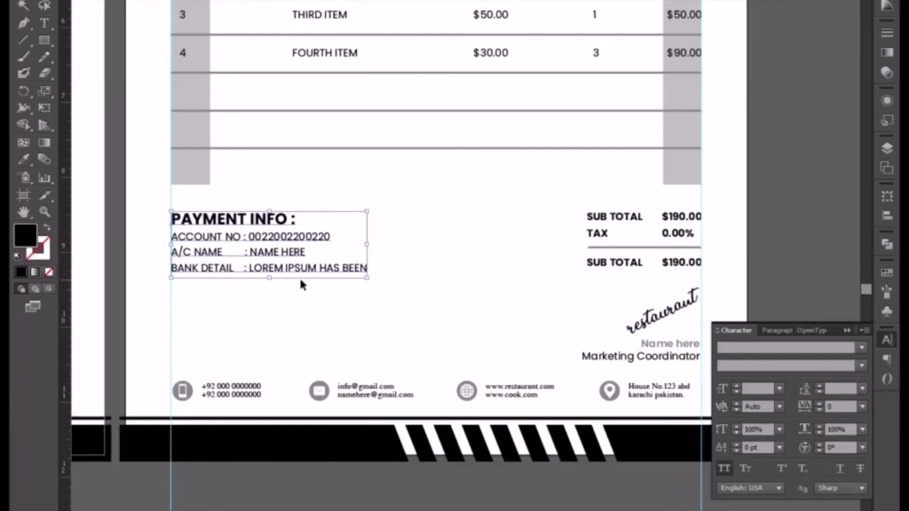
Step: Duplicate the payment info block straight down into the empty space below it, aligned to the left margin guide
click(299, 328)
drag(321, 307, 364, 268)
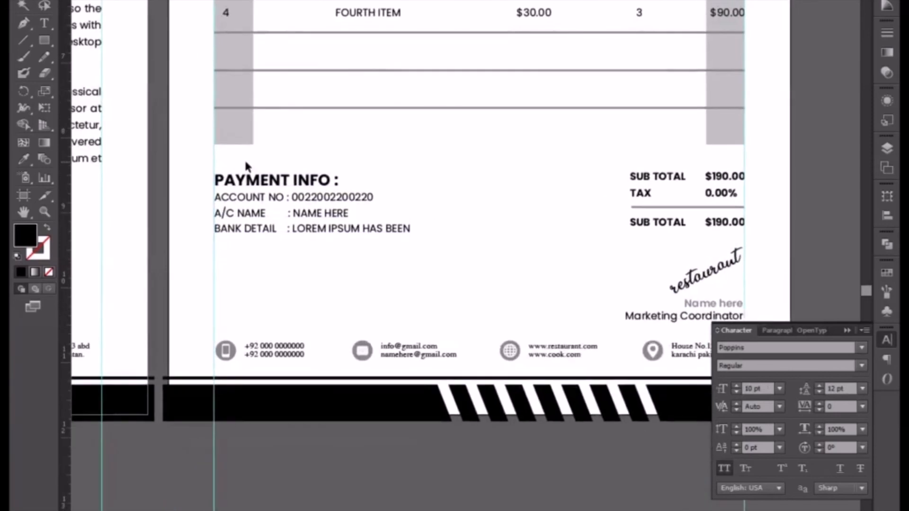
click(256, 193)
drag(266, 190, 259, 274)
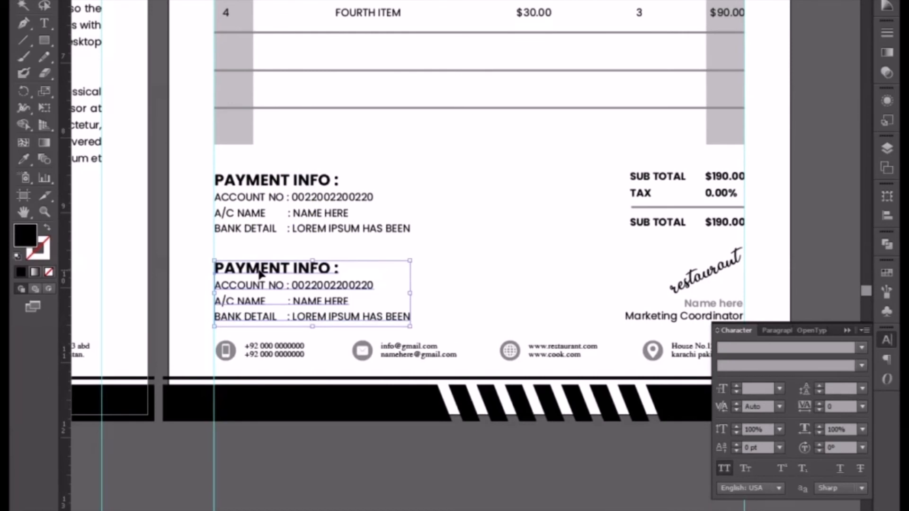
Step: Change the heading of the duplicated block to "TERMS & CONDITIONS :"
double_click(259, 274)
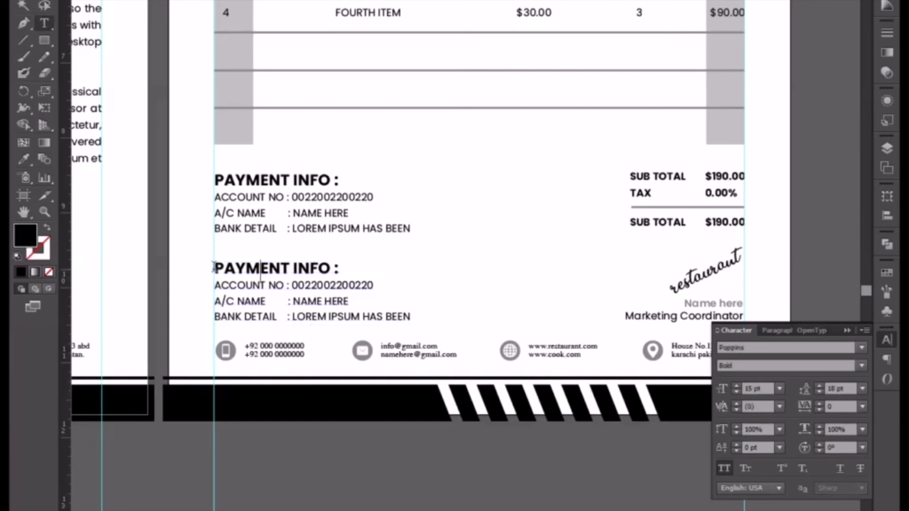
drag(213, 268, 330, 263)
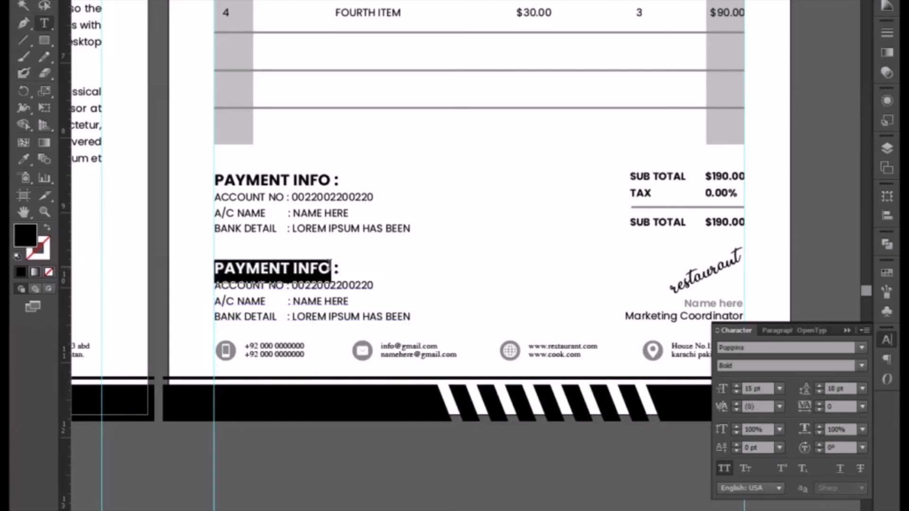
text(TERM)
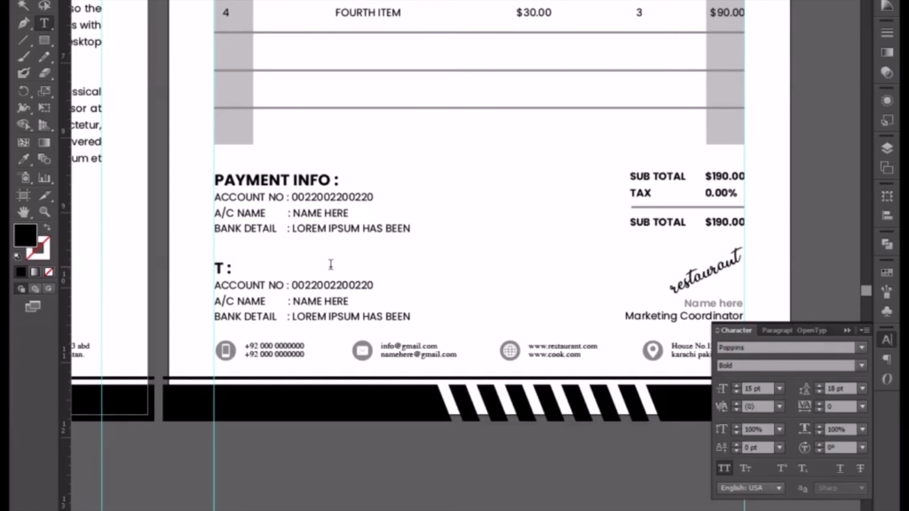
text(S A)
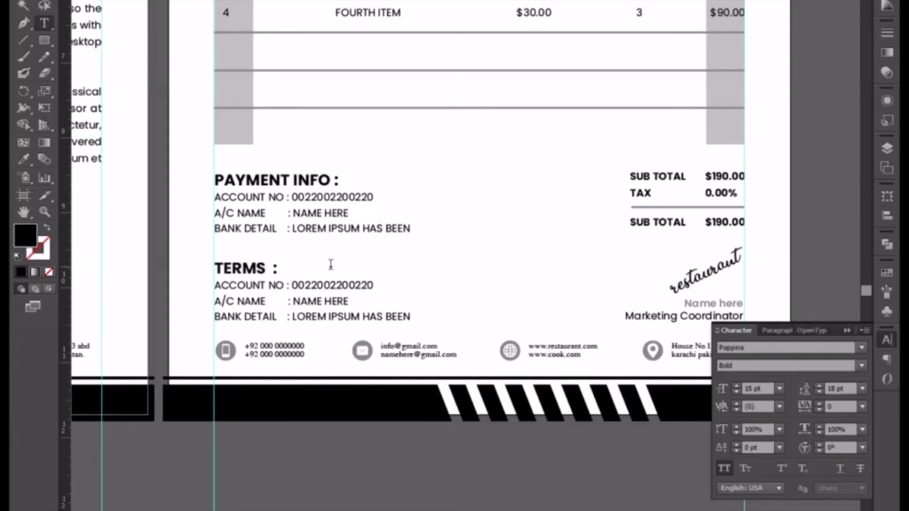
key(BackSpace)
text(& C)
text(ONDI)
text(TION)
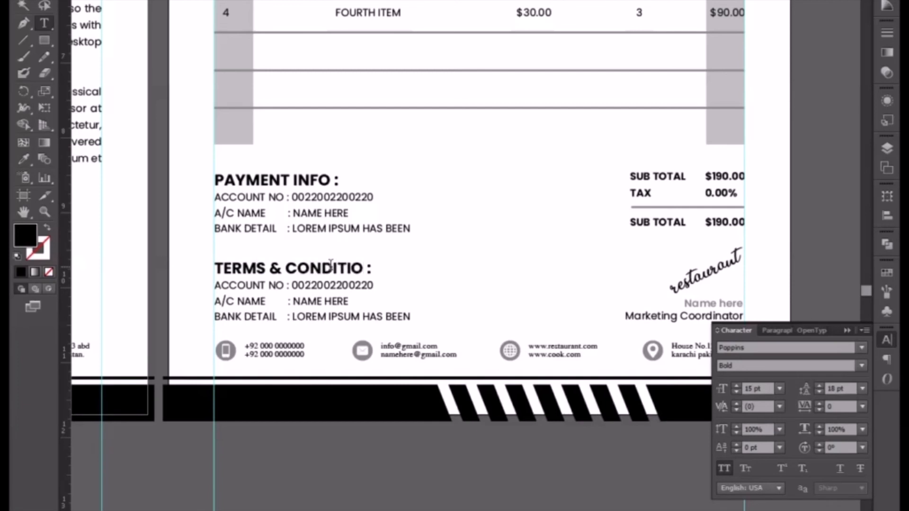
text(S)
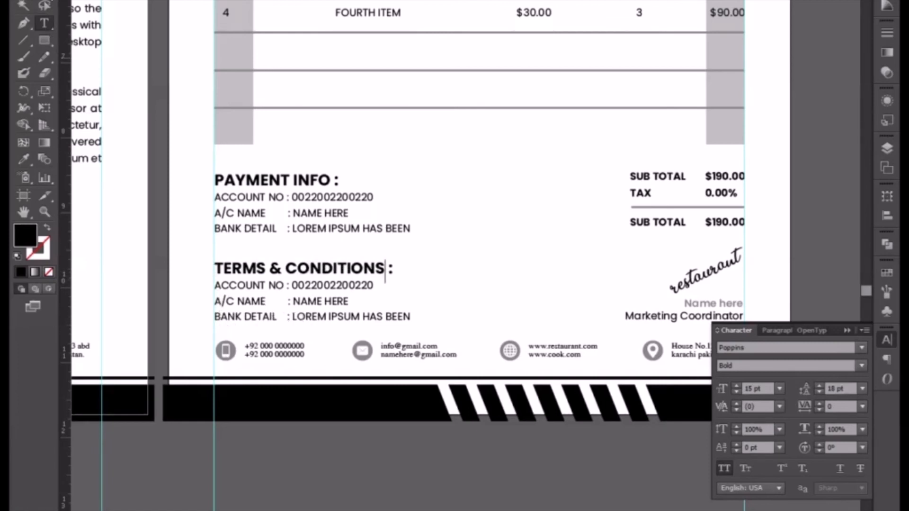
key(Escape)
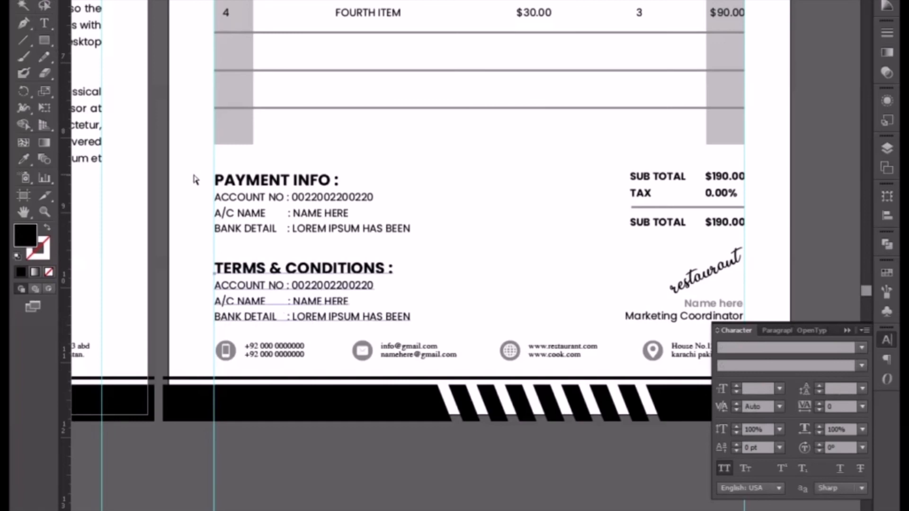
Step: Copy the sentence "Lorem Ipsum is simply dummy text of the printing and typesetting industry." from the letter's first body paragraph
drag(141, 289, 382, 302)
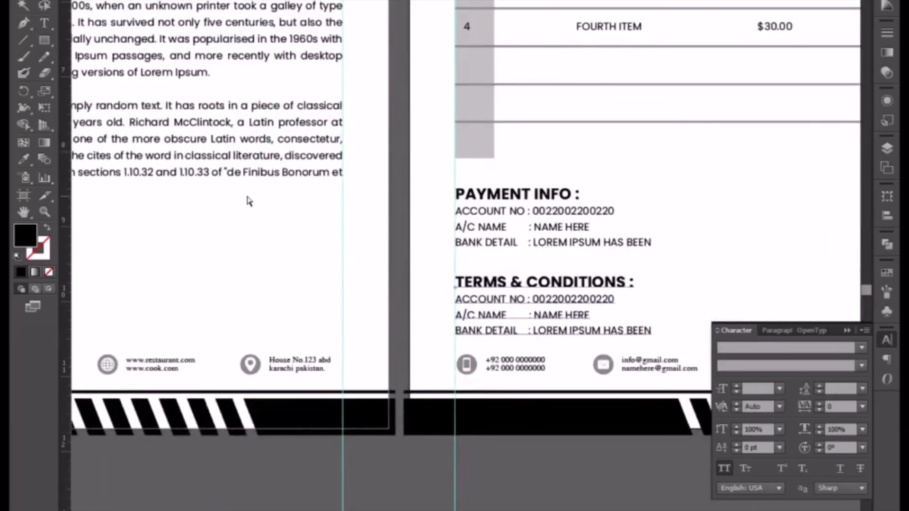
drag(182, 116, 325, 232)
drag(208, 156, 392, 188)
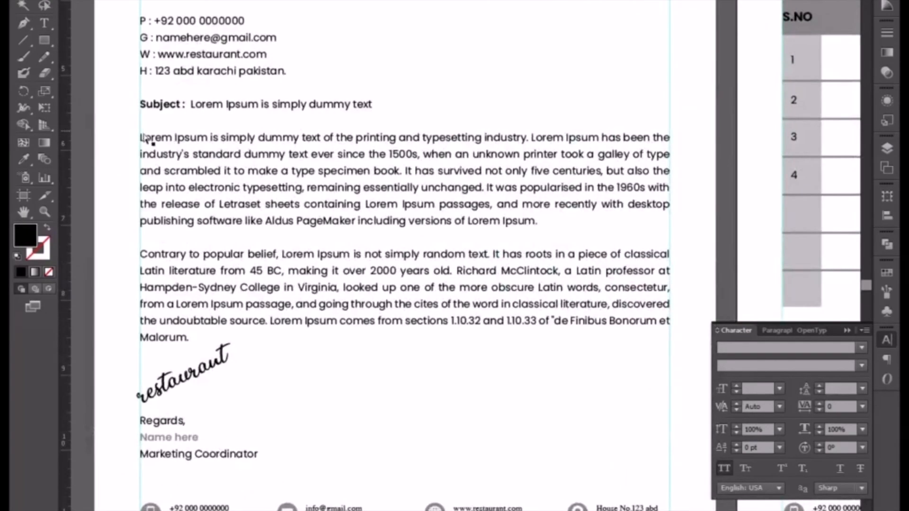
key(t)
drag(141, 137, 530, 138)
key(ctrl+c)
key(Escape)
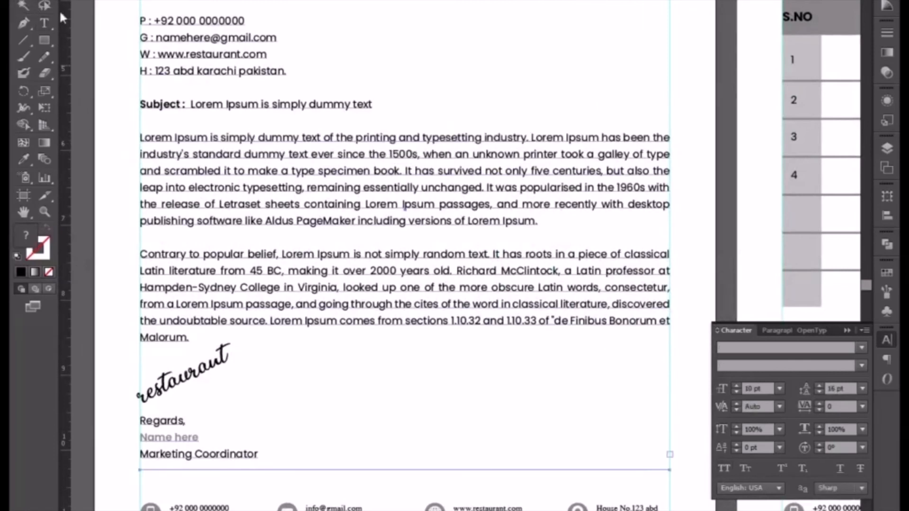
Step: Replace the three account detail lines under TERMS & CONDITIONS with the copied Lorem Ipsum sentence
scroll(487, 294, down, 3)
scroll(487, 294, right, 10)
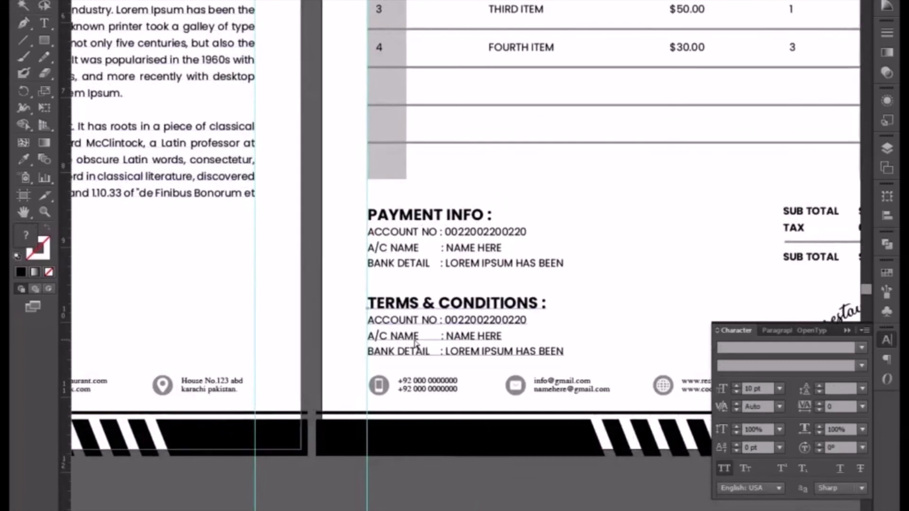
key(t)
drag(564, 356, 363, 319)
key(ctrl+v)
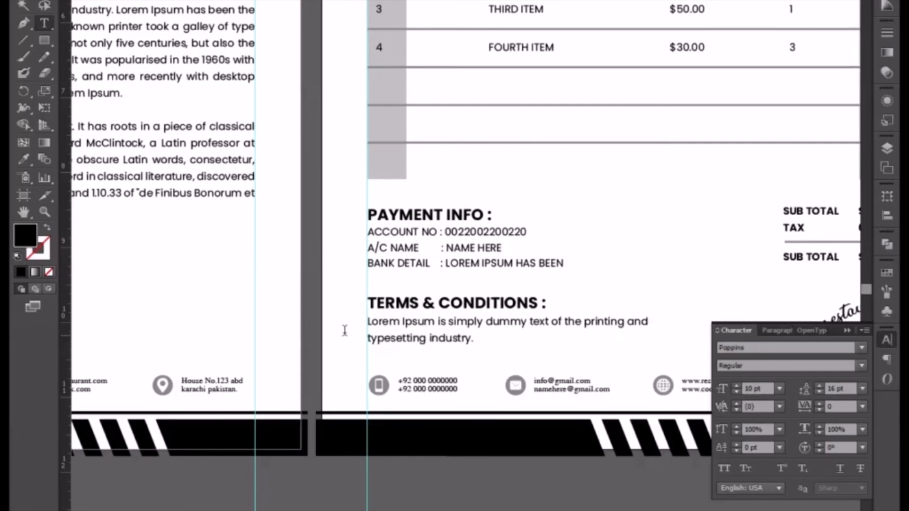
Step: Set the leading of the "typesetting industry." line to 12 pt
drag(352, 338, 518, 342)
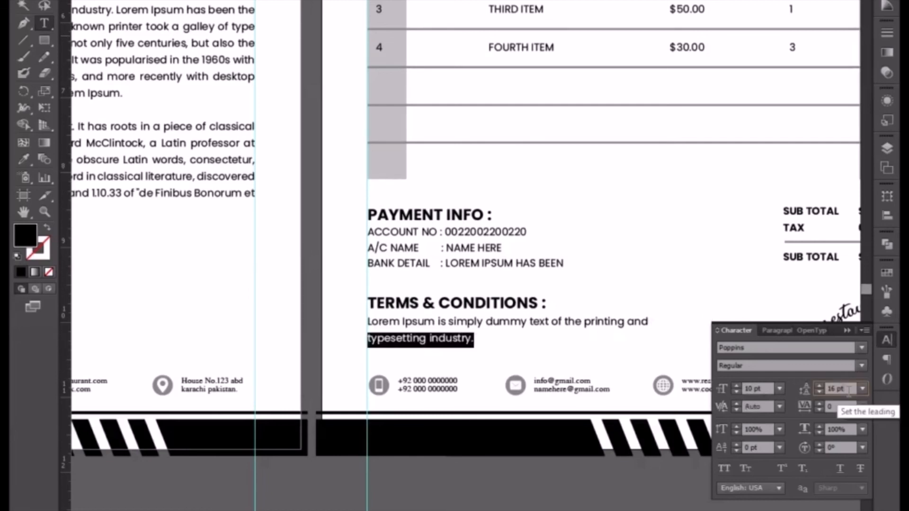
scroll(849, 389, down, 4)
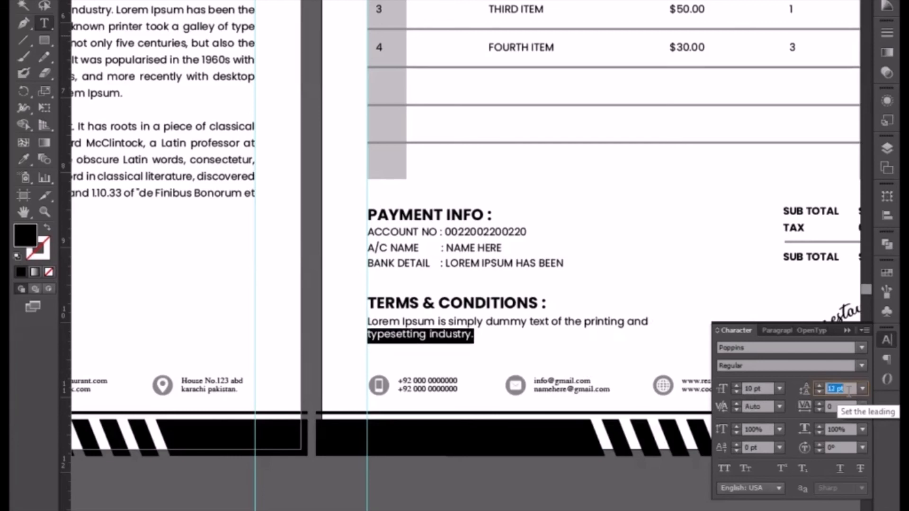
key(Escape)
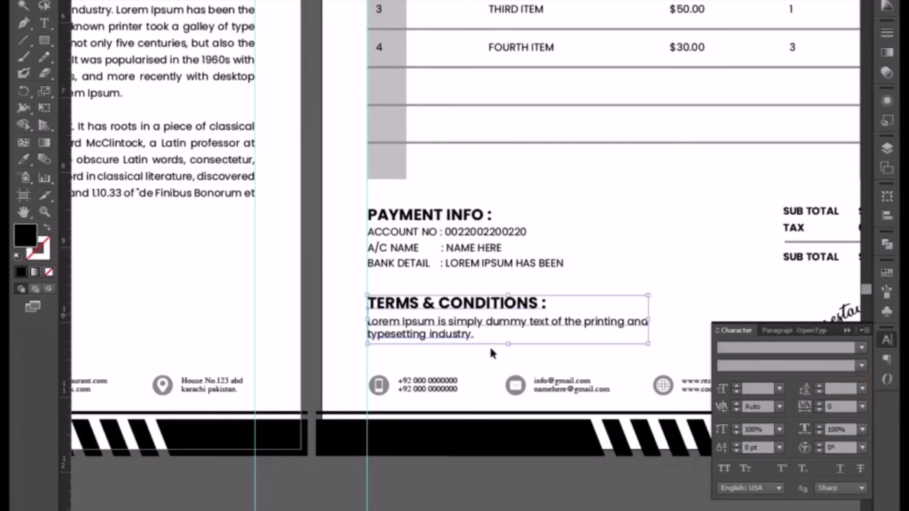
Step: Nudge the terms and conditions block up by six small steps, closer to the payment info
key(Up)
key(Up)
key(Up)
key(Up)
key(Up)
key(Up)
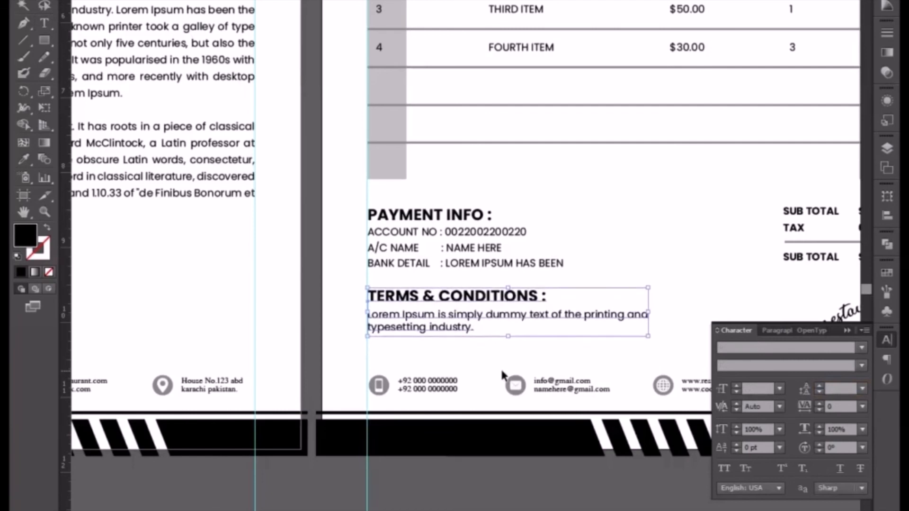
Step: Scale the payment info and terms and conditions blocks down slightly together, keeping them on the left margin guide
click(496, 358)
drag(495, 358, 374, 292)
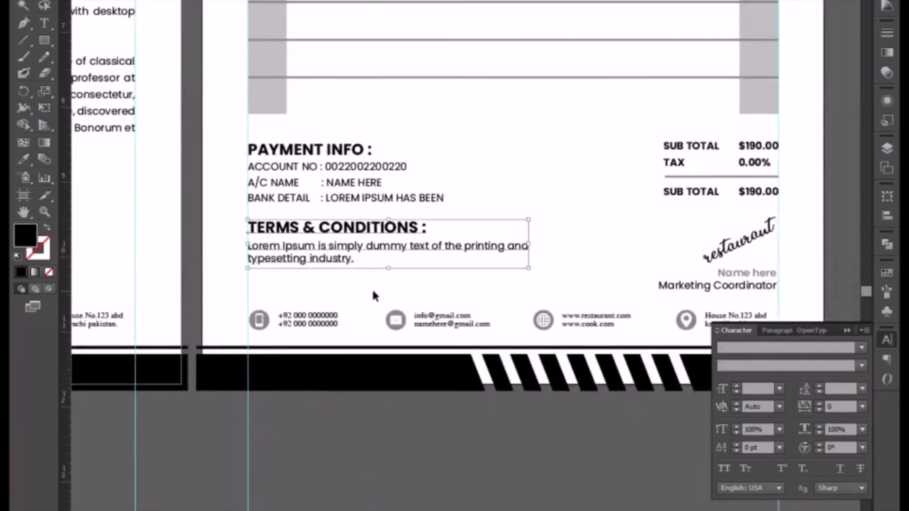
drag(214, 153, 496, 254)
click(331, 275)
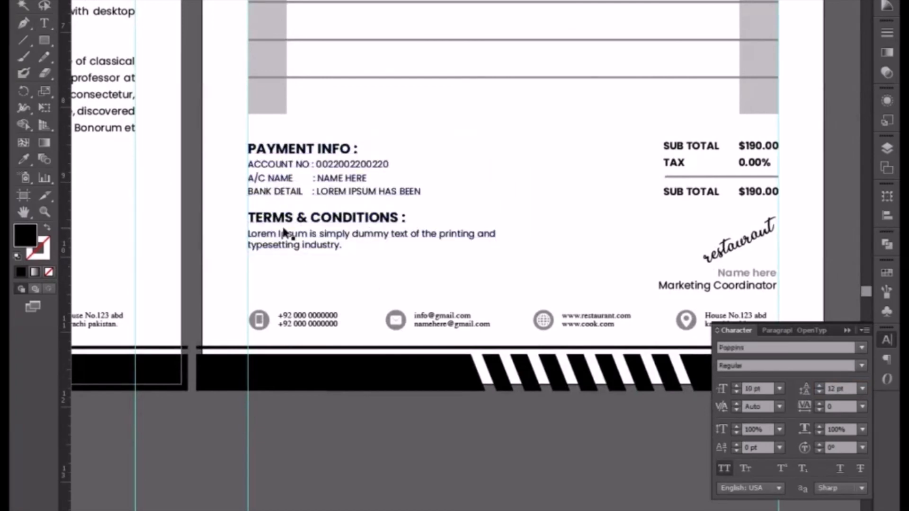
Step: Nudge the payment info block up in small steps to line up with the top of the totals block
click(301, 153)
key(Up)
key(Up)
key(Up)
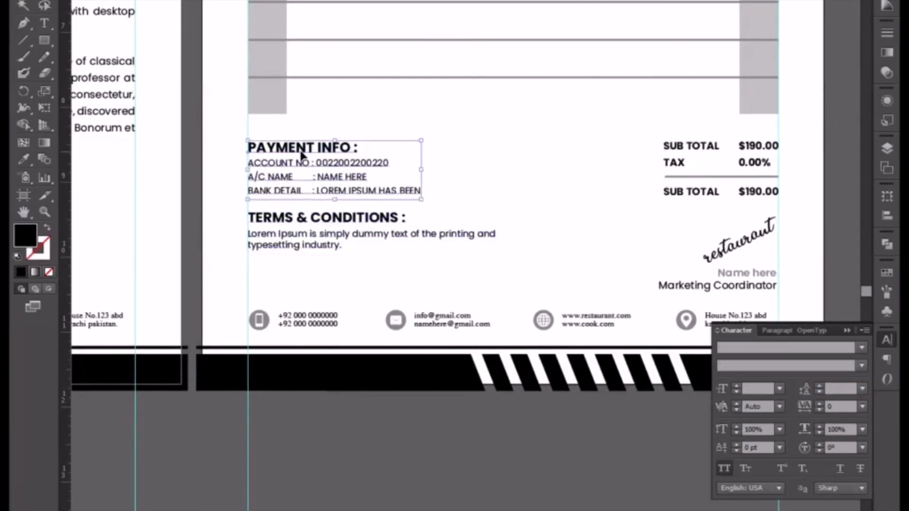
Step: Nudge the terms and conditions block up in small steps beneath the payment info
click(303, 219)
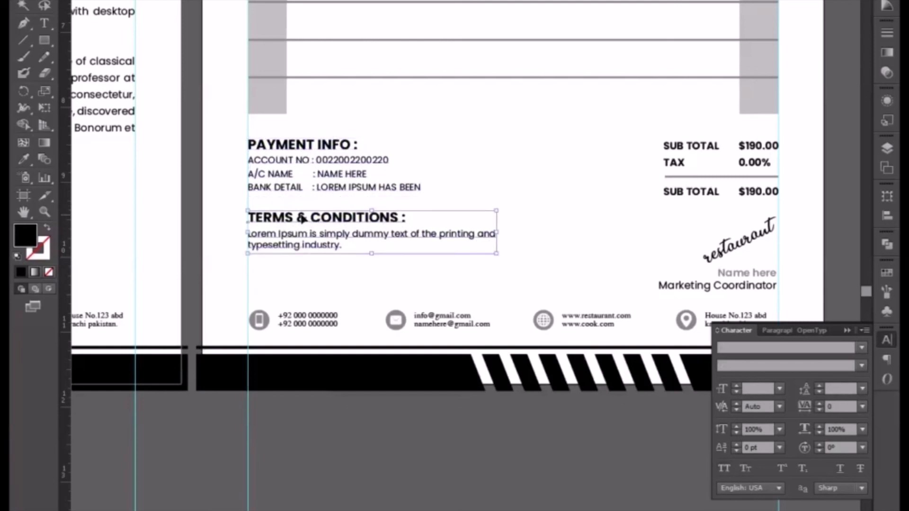
key(Up)
key(Up)
key(Up)
key(Up)
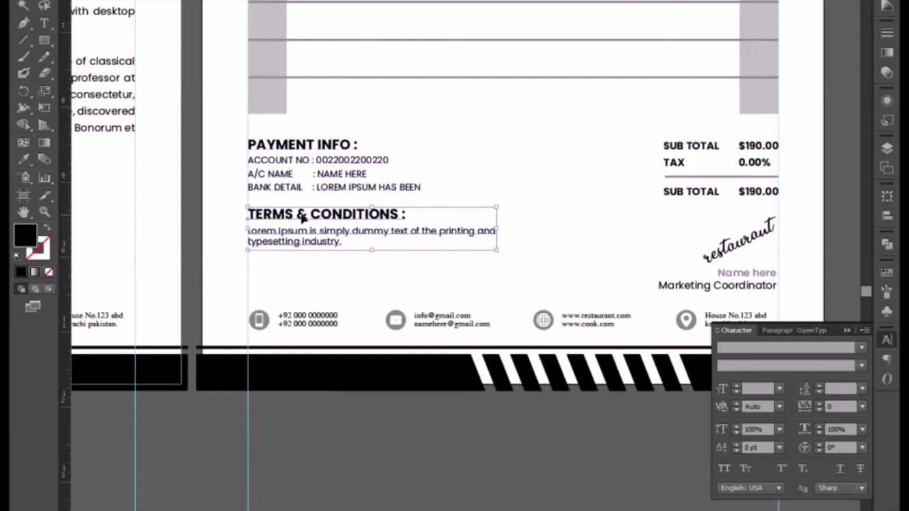
Step: Duplicate the payment info block below the terms text and delete its three account detail lines
click(317, 160)
drag(316, 147, 316, 277)
key(t)
drag(247, 291, 570, 354)
key(BackSpace)
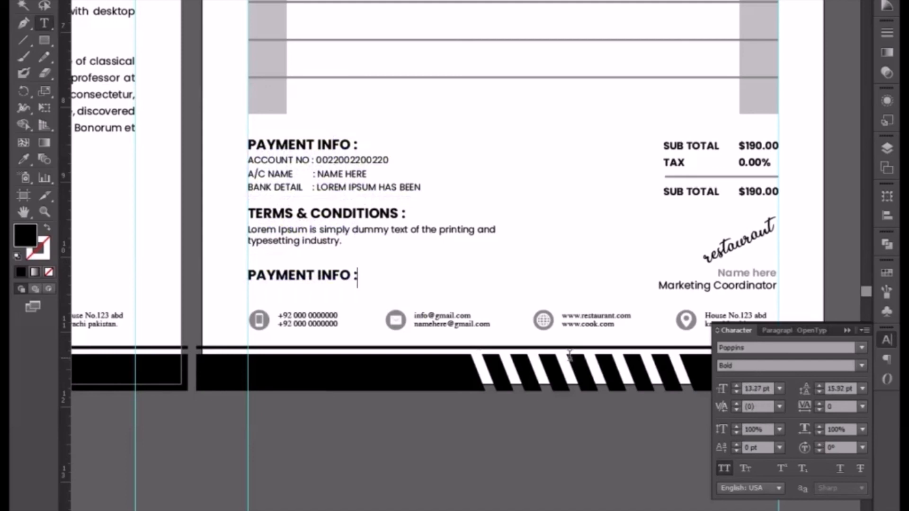
Step: Replace the duplicated heading's text with "THANKS FOR YOUR BUSINESS"
key(ctrl+a)
text(THAN)
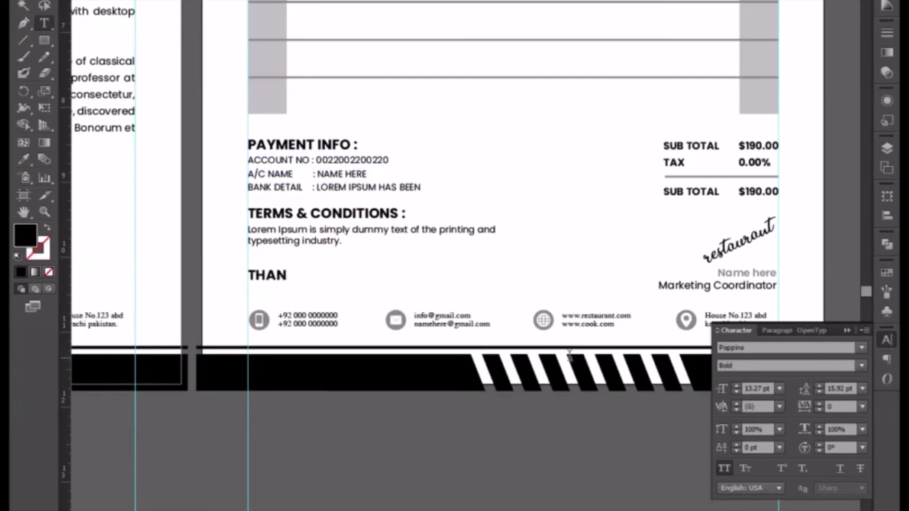
text(KS FOR YOU)
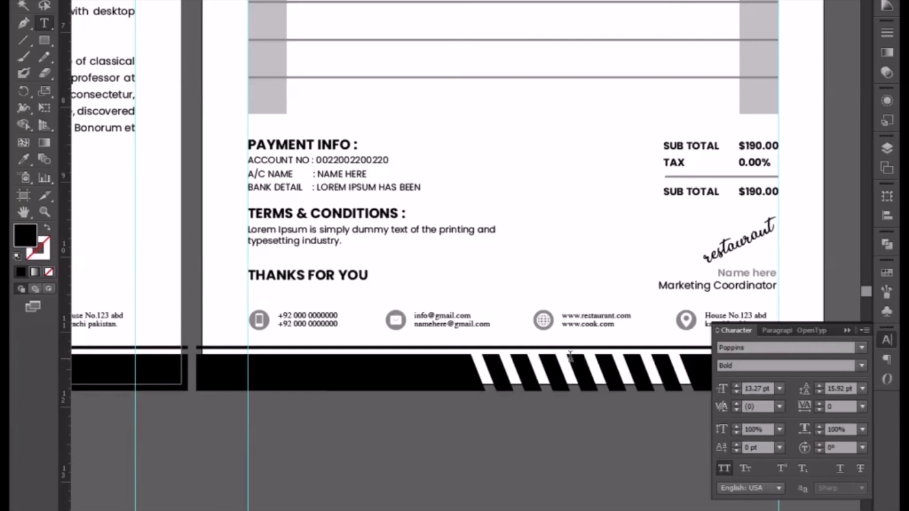
text(R BUSIN)
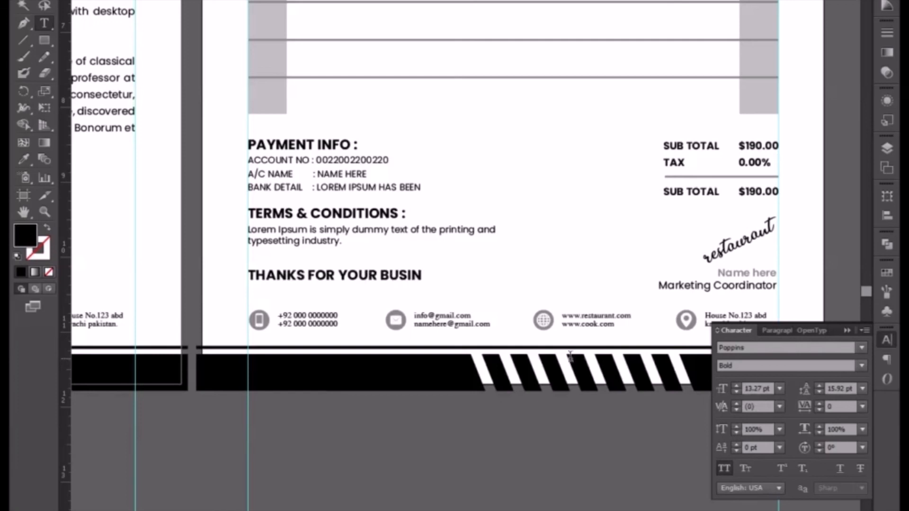
text(E)
key(BackSpace)
text(N)
key(BackSpace)
text(ESS)
key(Escape)
click(292, 301)
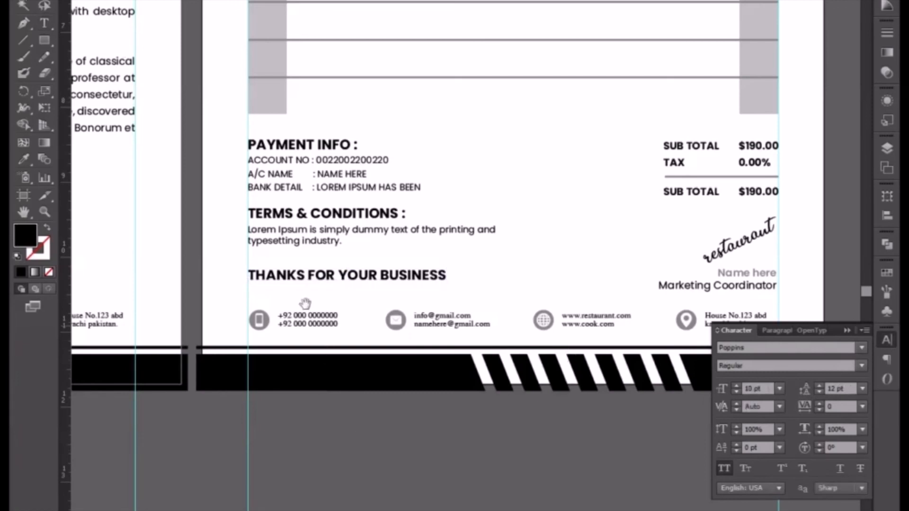
Step: Collapse the Character panel and review the invoice layout from the footer up to the logo
drag(303, 298, 312, 417)
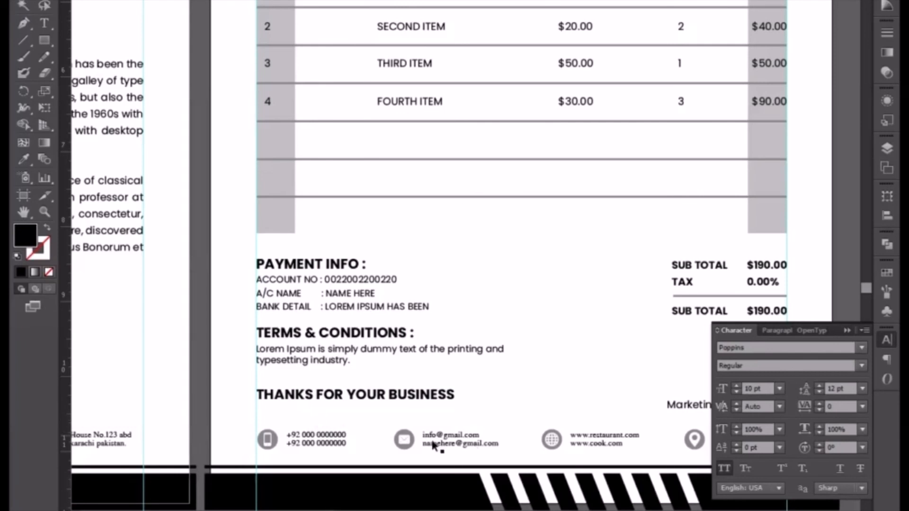
click(847, 330)
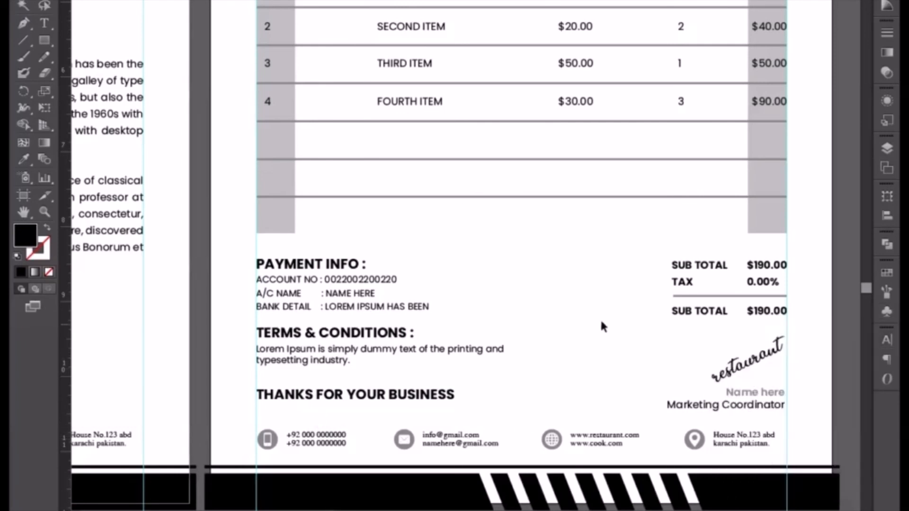
scroll(565, 311, up, 3)
click(409, 465)
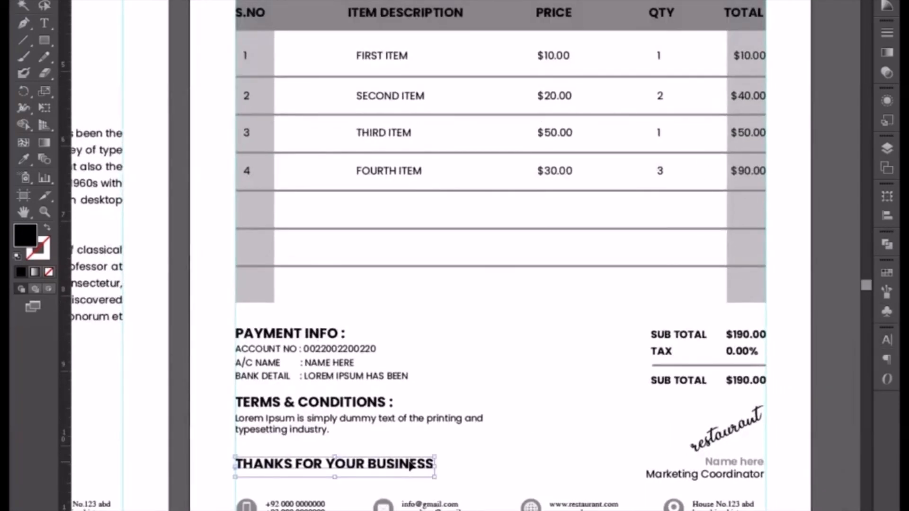
drag(502, 428, 424, 464)
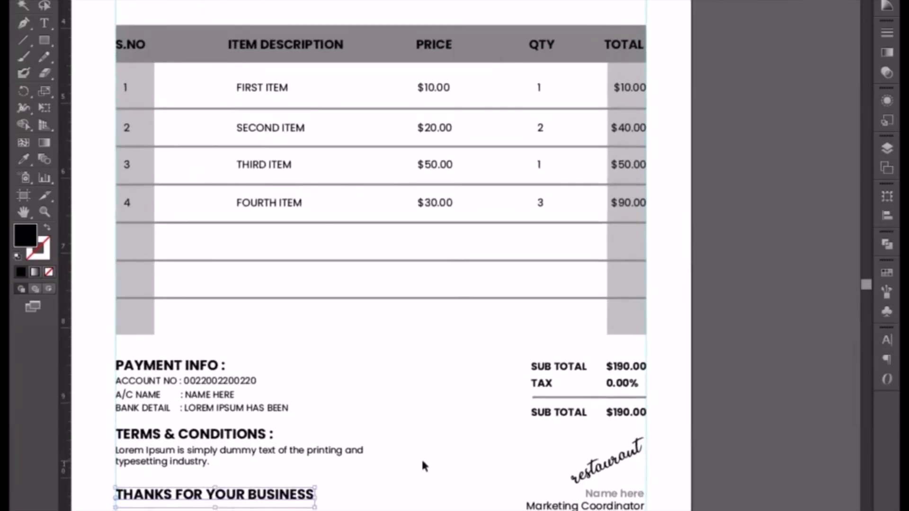
scroll(452, 374, up, 3)
key(ctrl+minus)
drag(459, 270, 428, 310)
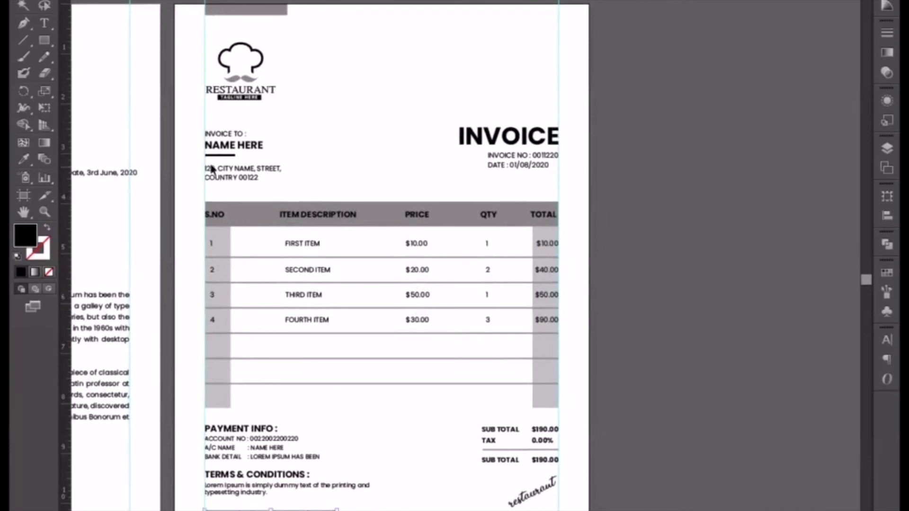
Step: Select the invoice content below the logo, including the title, item table and text blocks, and nudge it up by twelve small steps
drag(188, 125, 574, 510)
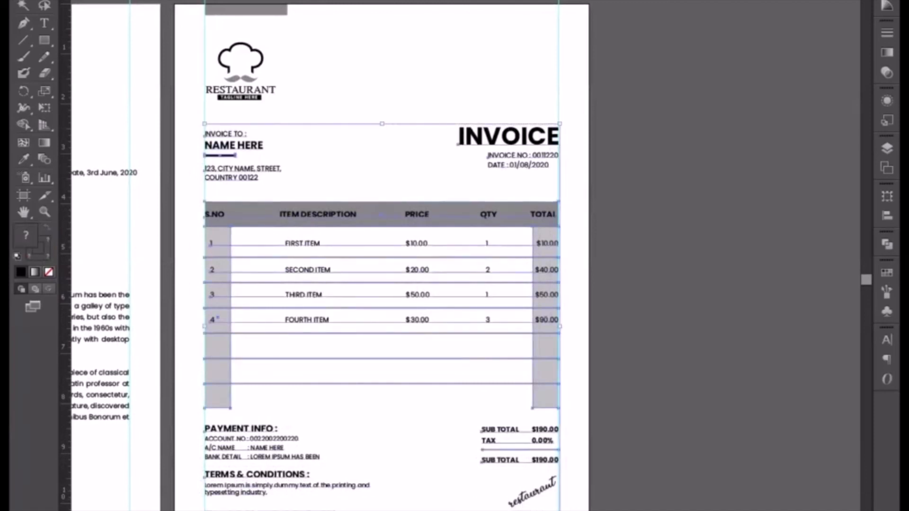
key(Up)
key(Up)
key(Up)
key(Up)
key(Up)
key(Up)
key(Up)
key(Up)
key(Up)
key(Up)
key(Up)
key(Up)
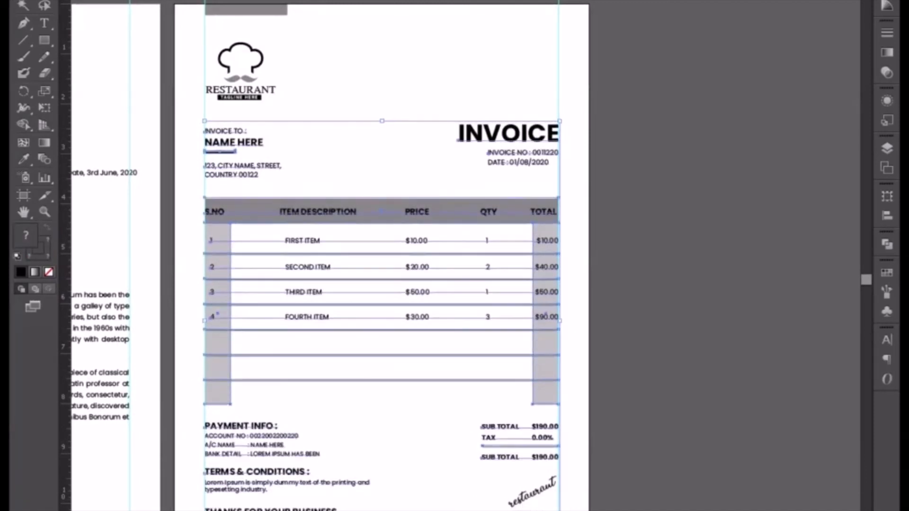
Step: Duplicate the shaded strip behind the TOTAL column and place the copy behind the PRICE column
click(625, 403)
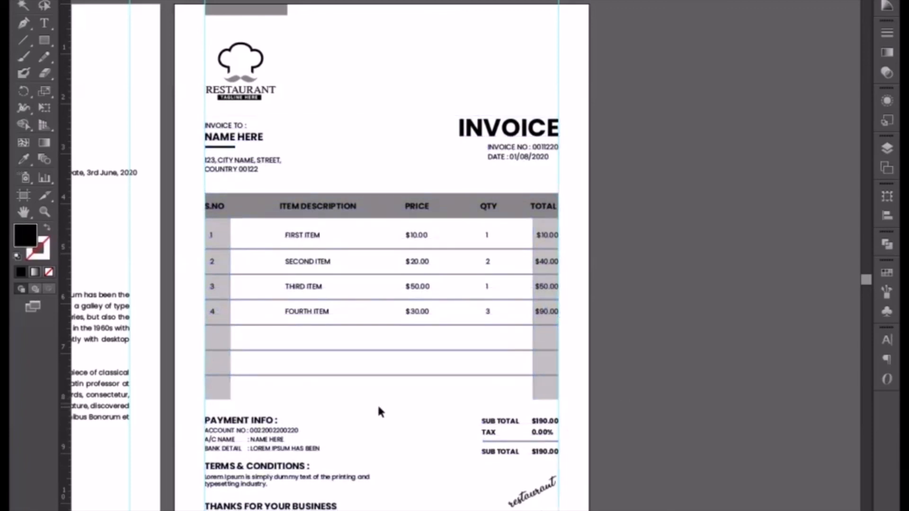
click(541, 386)
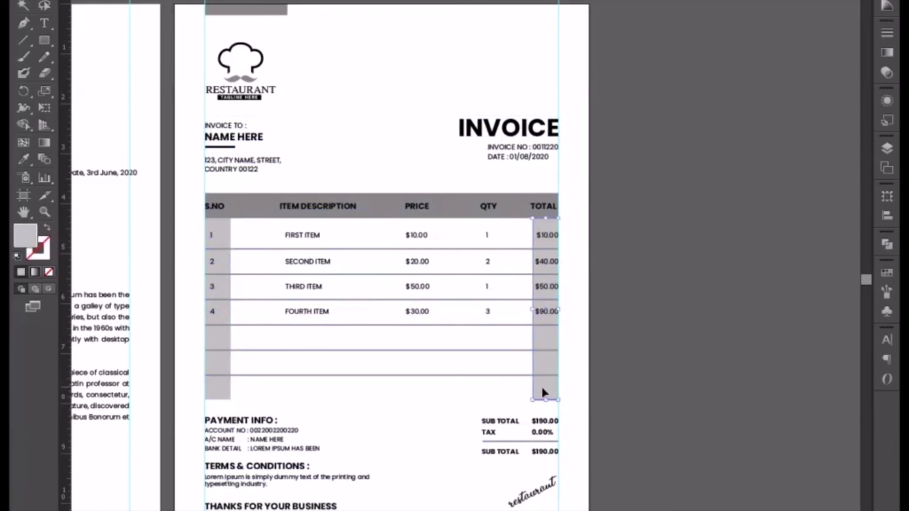
drag(545, 395, 417, 376)
key(ctrl+plus)
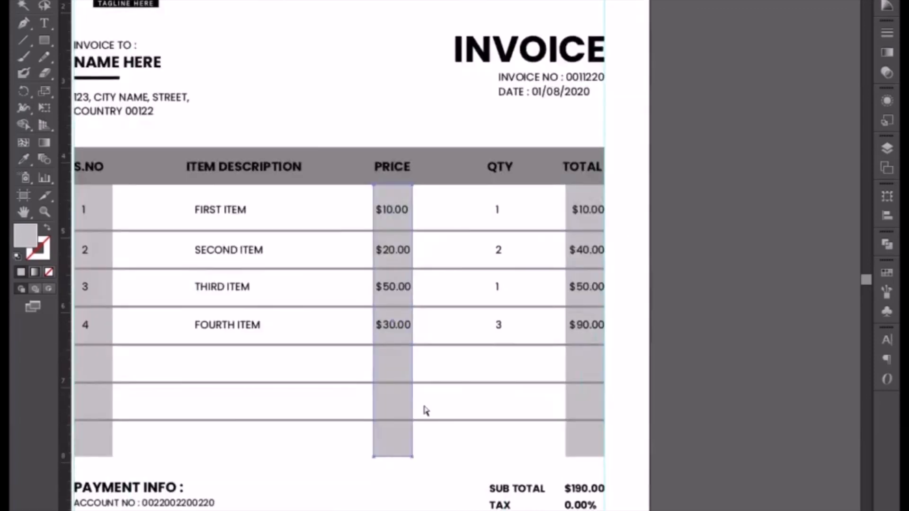
click(409, 478)
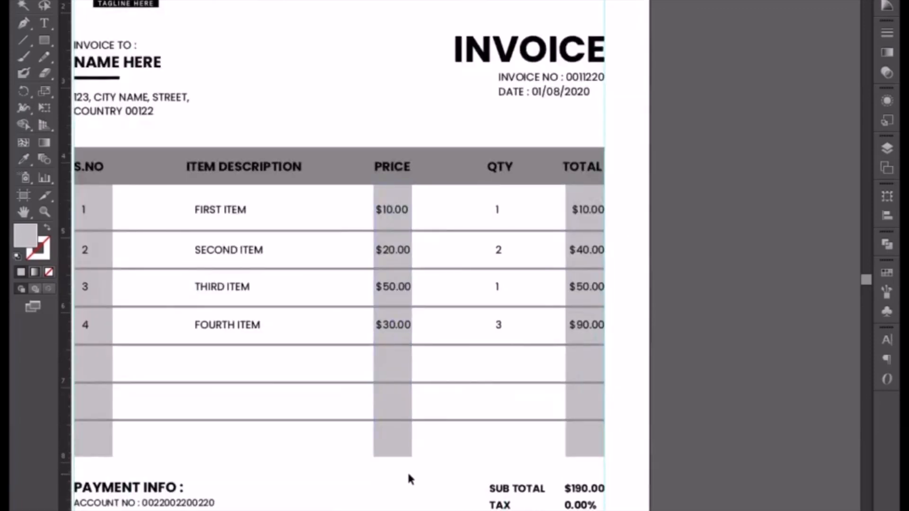
Step: Shorten the S.NO, PRICE and TOTAL column strips together so they end at the table's lowest line
drag(266, 414, 346, 381)
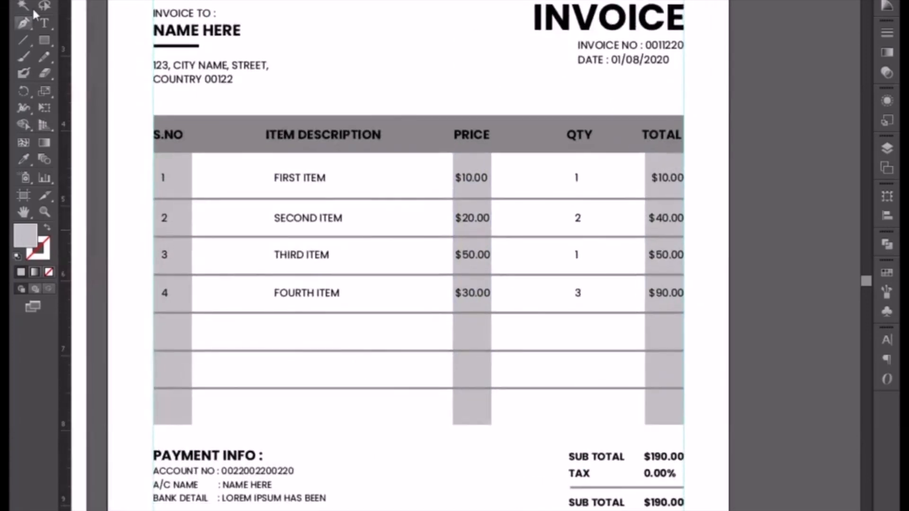
click(174, 419)
shift+click(472, 406)
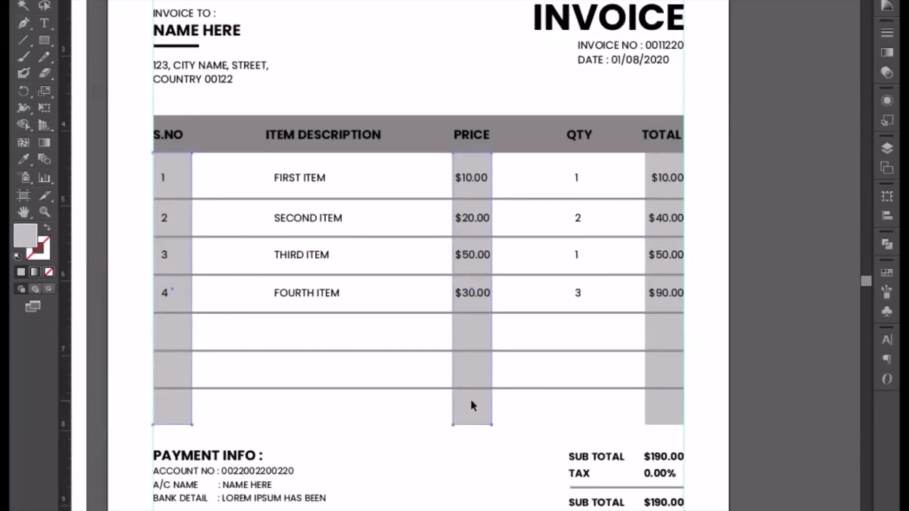
shift+click(669, 410)
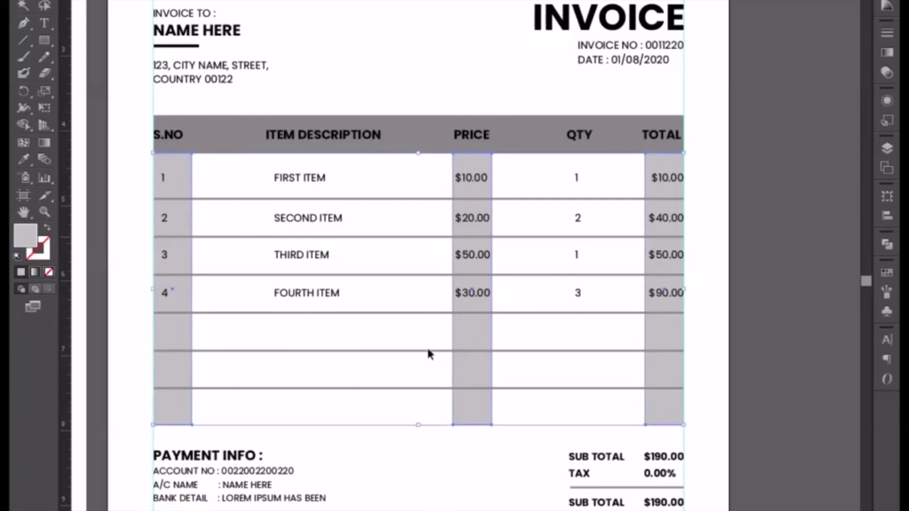
drag(418, 424, 423, 389)
click(430, 428)
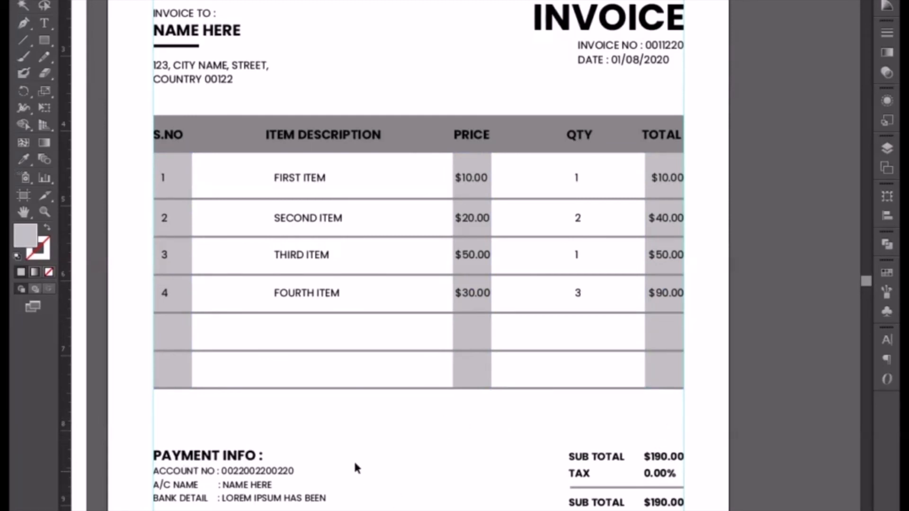
Step: Move the payment info and totals block up toward the item table by a net three large nudges
scroll(356, 468, down, 3)
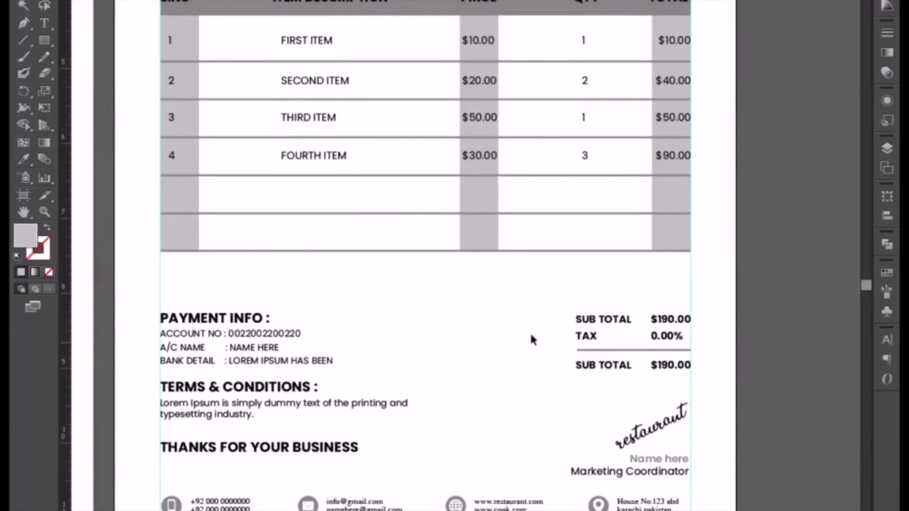
drag(132, 288, 657, 385)
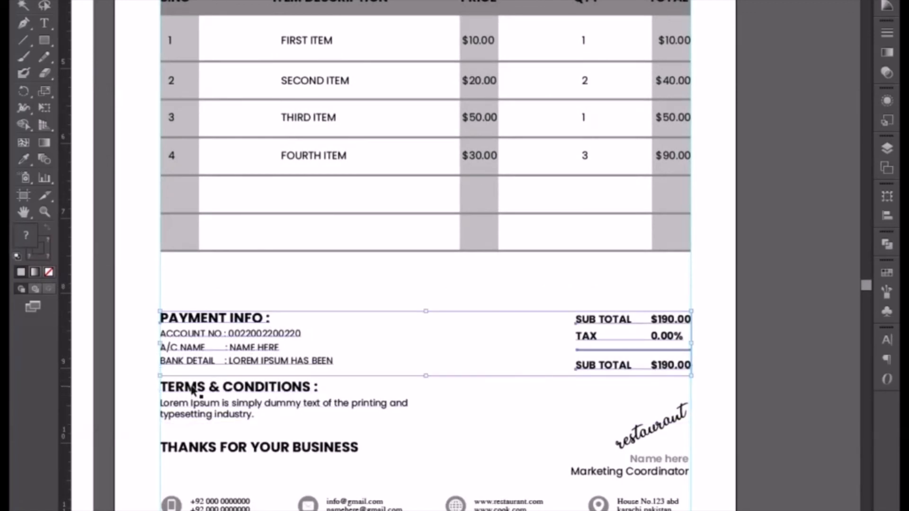
key(shift+Up)
key(shift+Up)
key(shift+Down)
key(shift+Up)
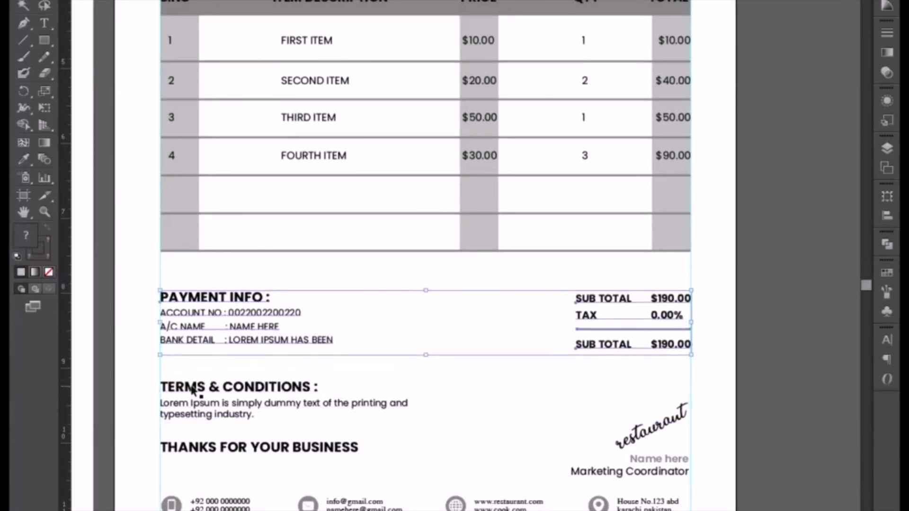
key(shift+Up)
Step: Nudge the terms and conditions block up one large step and the thank-you line down three small steps
click(192, 389)
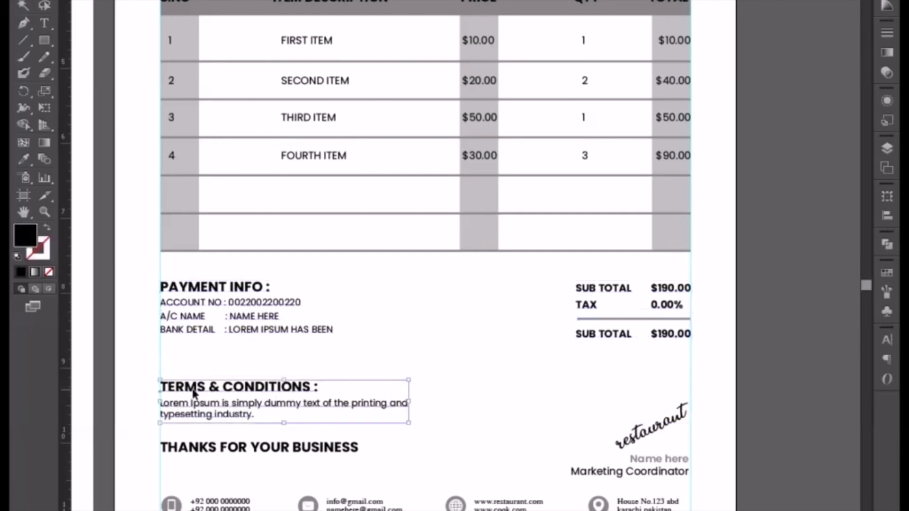
key(shift+Up)
click(205, 449)
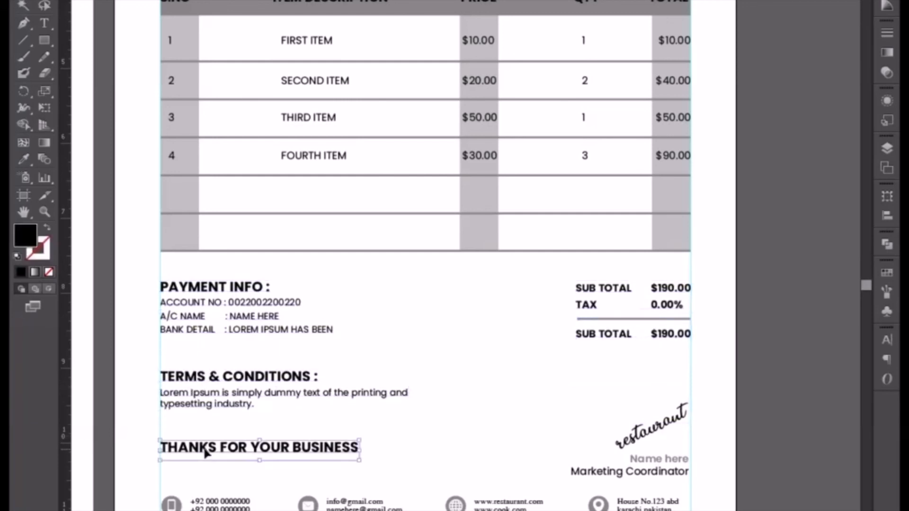
key(Down)
key(Down)
key(Down)
Step: Widen the shaded strip behind the PRICE column slightly on both sides so the prices have more margin
click(329, 310)
drag(328, 310, 334, 457)
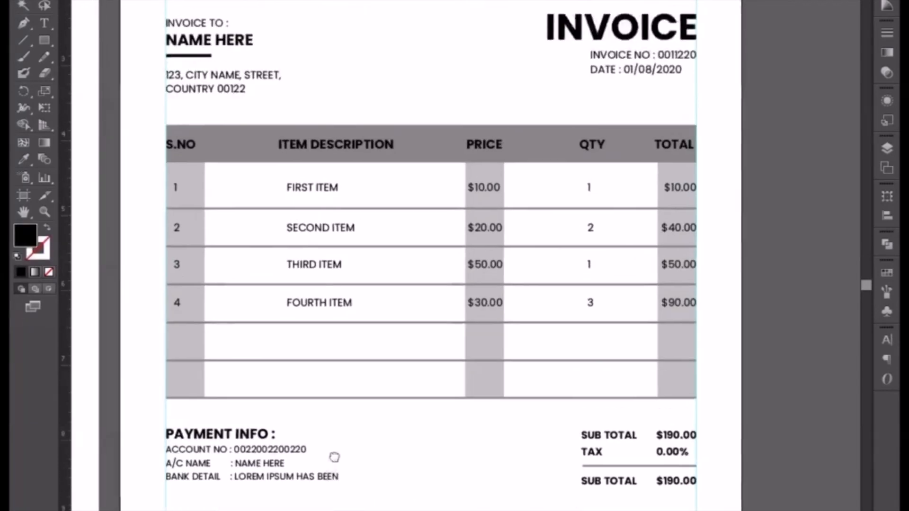
drag(382, 436, 353, 466)
key(ctrl+minus)
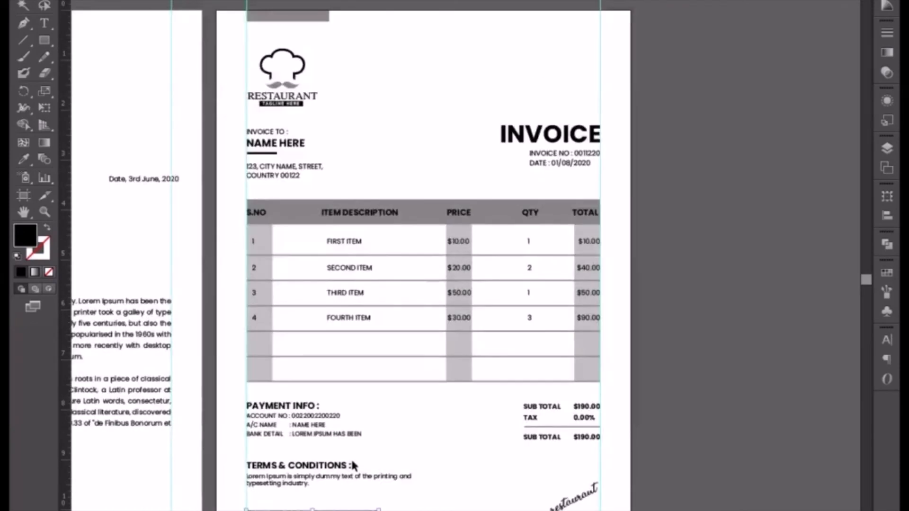
key(ctrl+minus)
key(ctrl+plus)
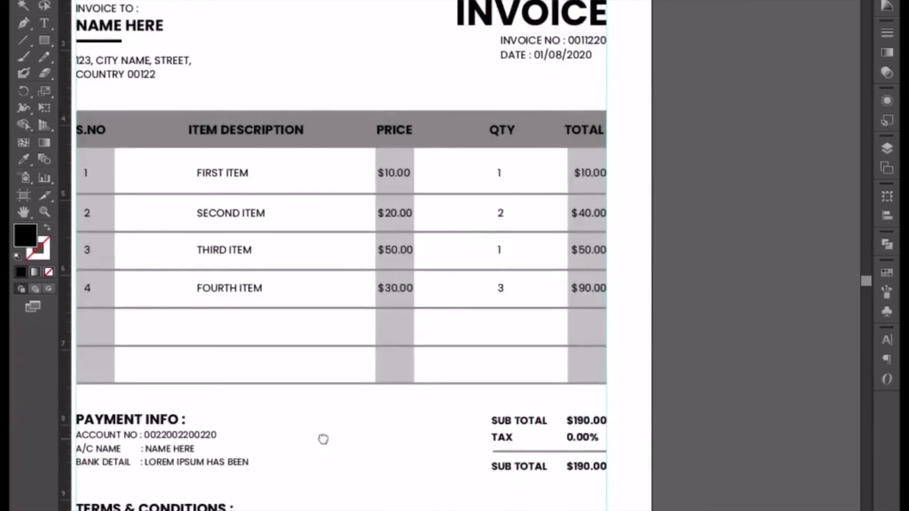
drag(322, 438, 382, 414)
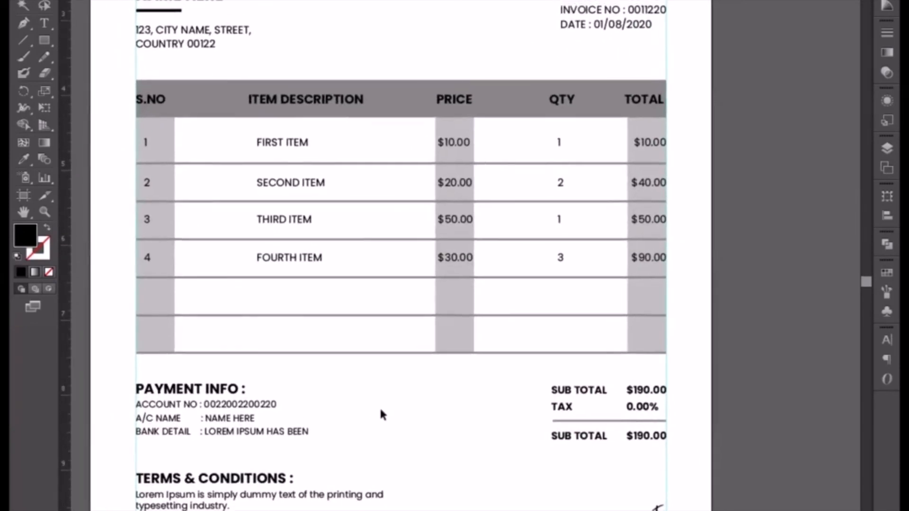
click(449, 337)
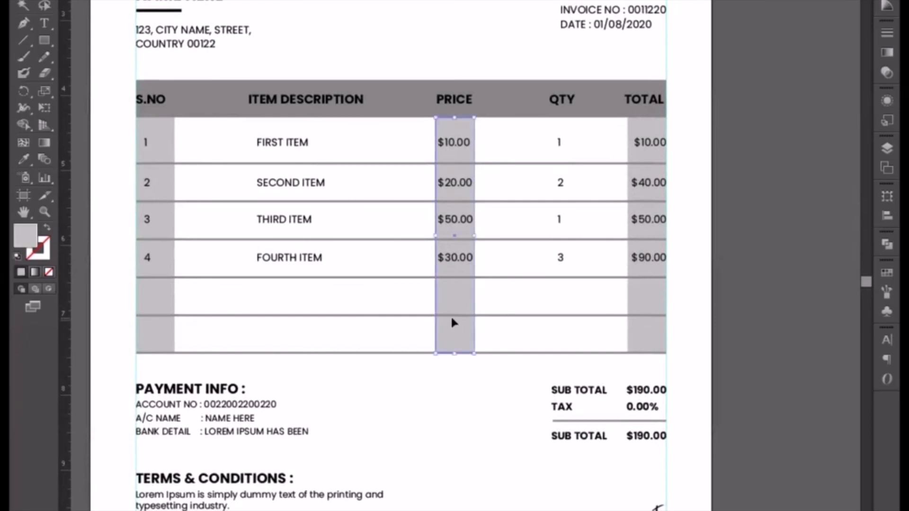
key(ctrl+plus)
key(ctrl+plus)
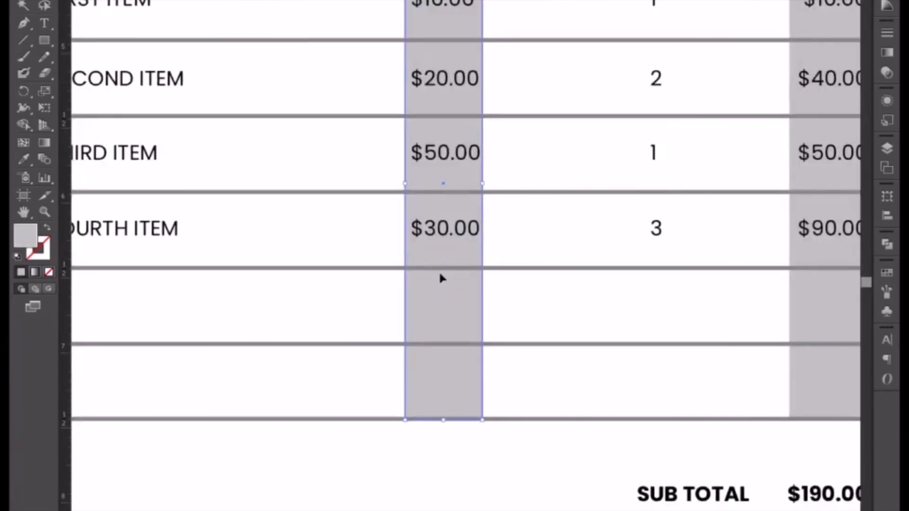
scroll(438, 273, up, 5)
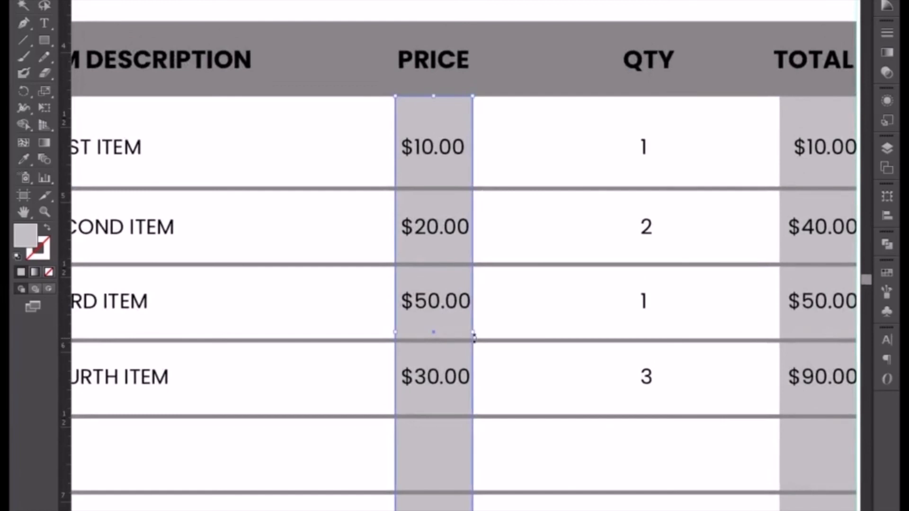
drag(472, 332, 479, 332)
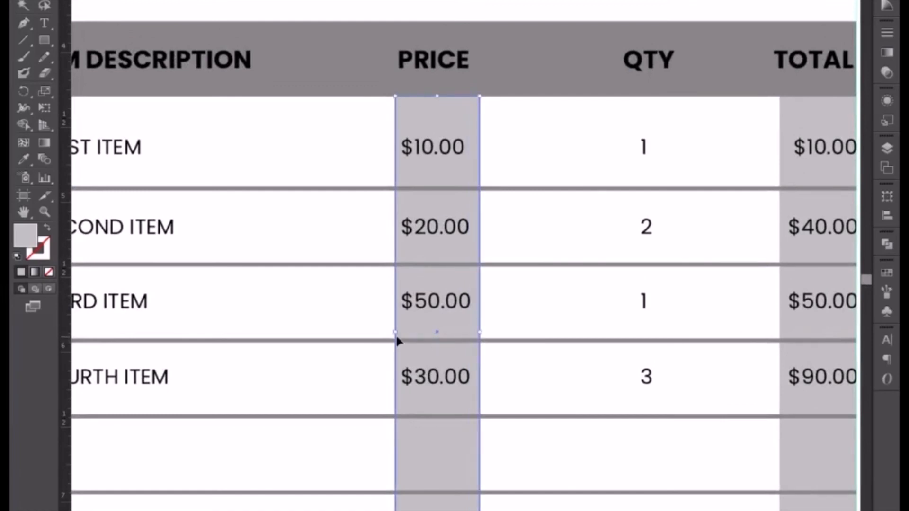
drag(395, 332, 393, 332)
Step: Deselect the PRICE strip and review the item table and overall invoice layout
scroll(534, 321, right, 5)
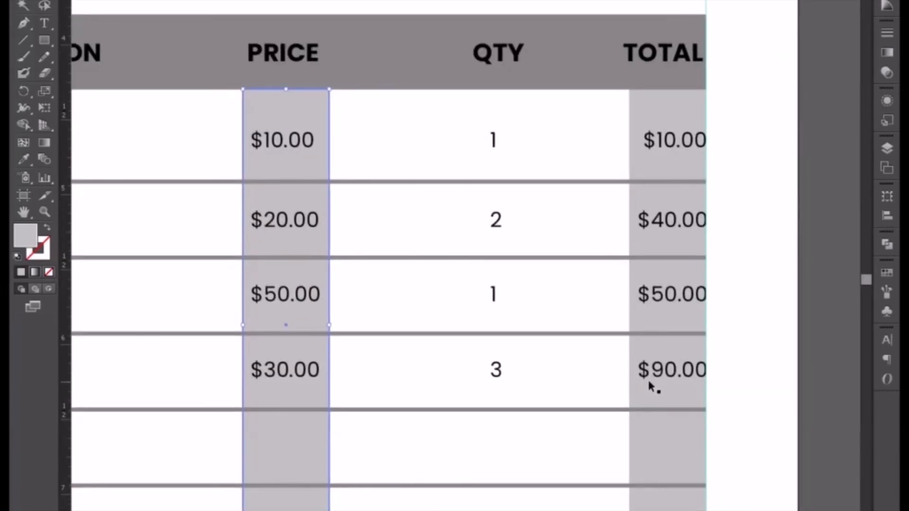
key(a)
scroll(400, 410, down, 3)
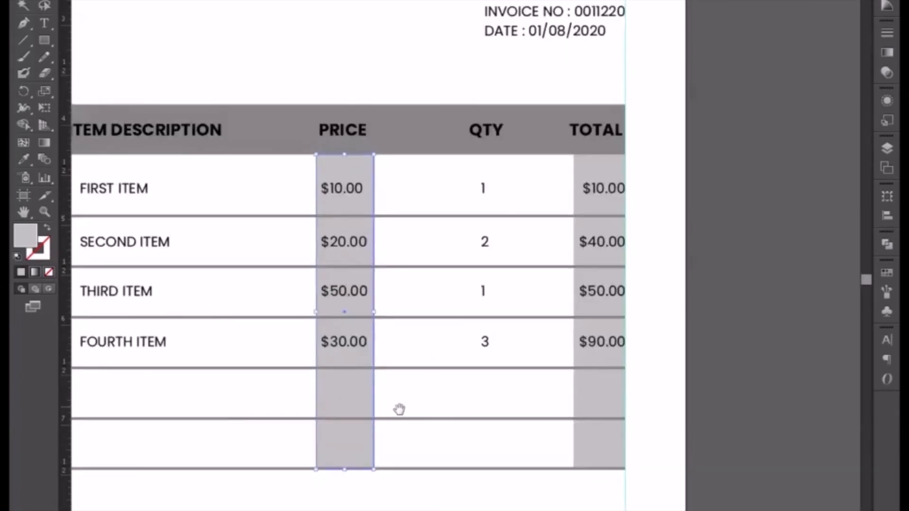
scroll(447, 426, left, 3)
scroll(426, 483, left, 2)
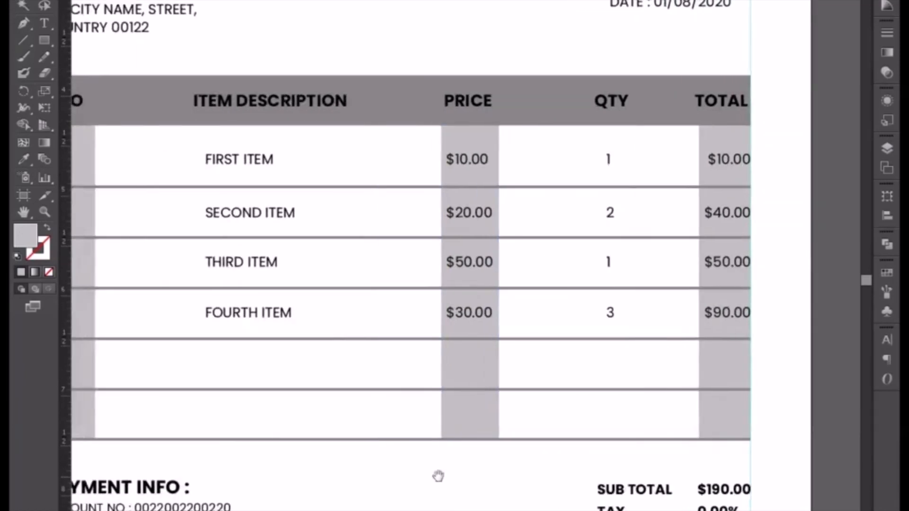
scroll(437, 478, down, 2)
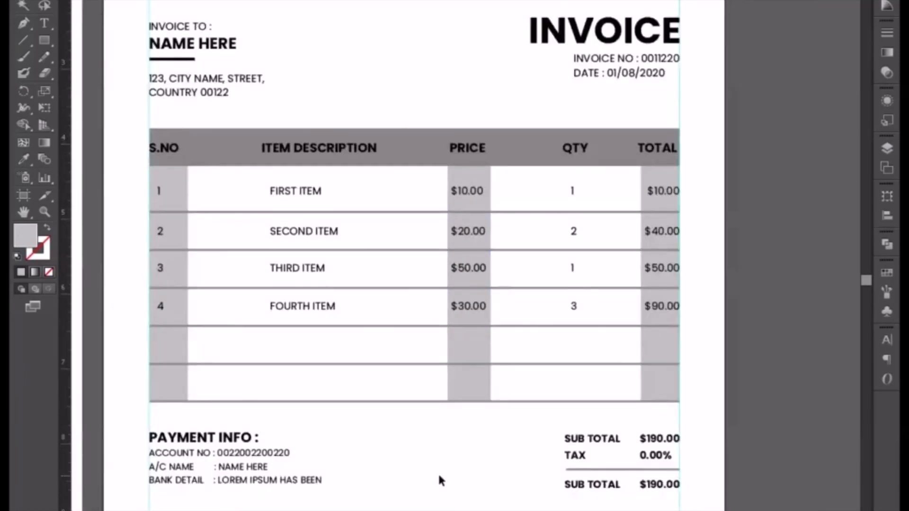
scroll(439, 475, down, 2)
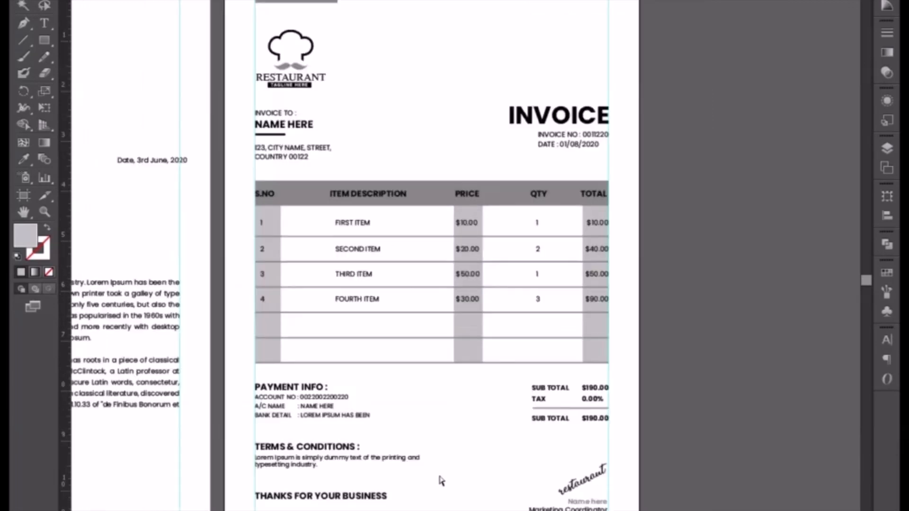
scroll(431, 471, right, 2)
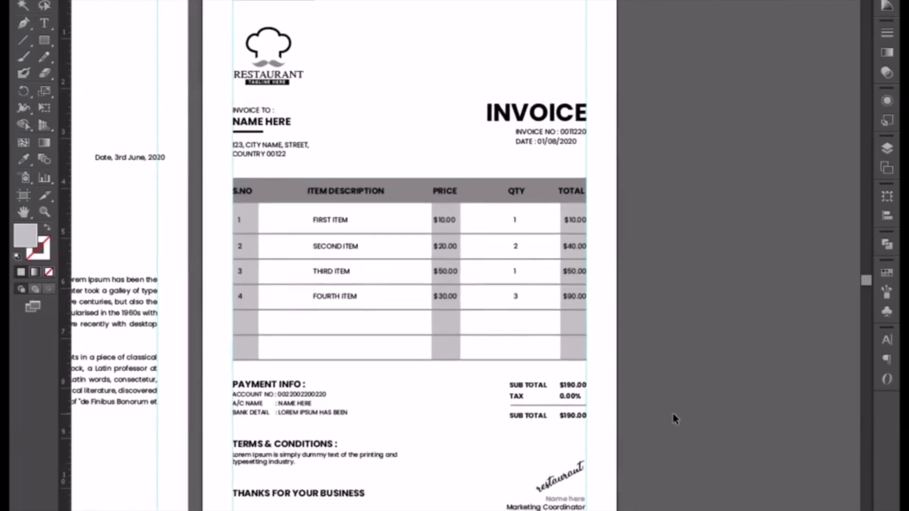